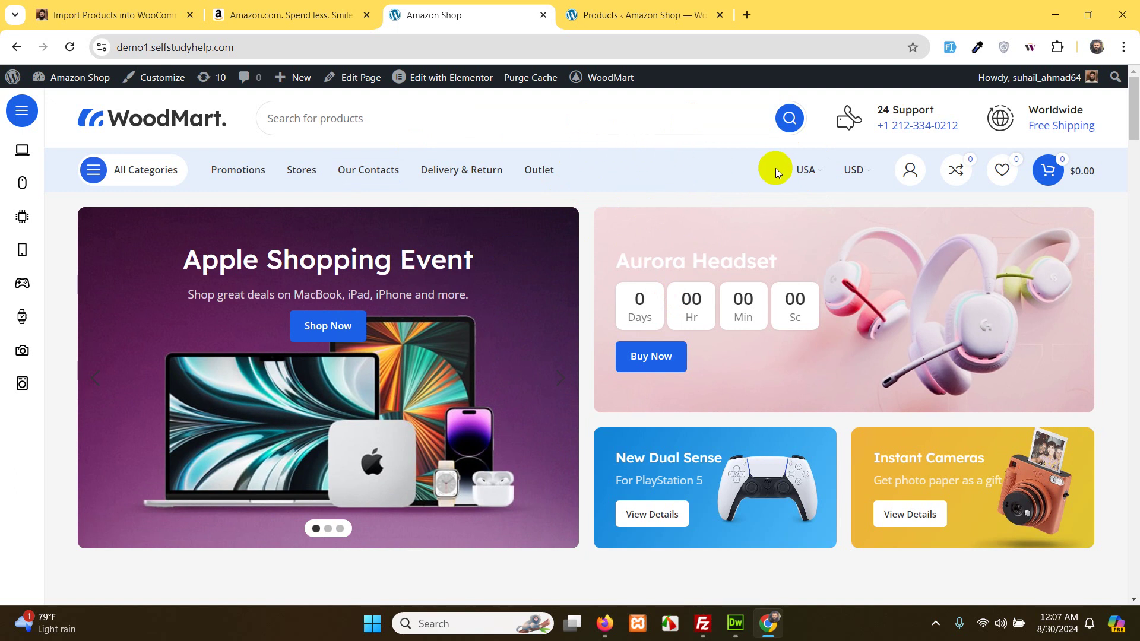
Look over the popular categories and best offers on the Amazon Shop storefront home page
scroll(644, 305, down, 8)
scroll(687, 337, down, 2)
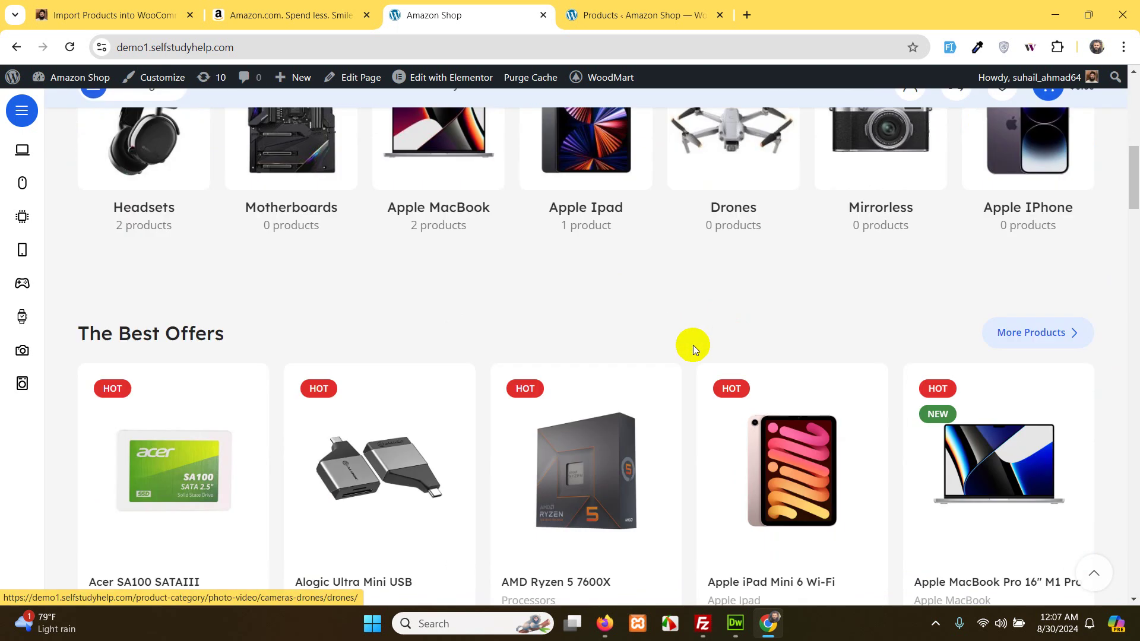
scroll(687, 335, up, 3)
click(308, 287)
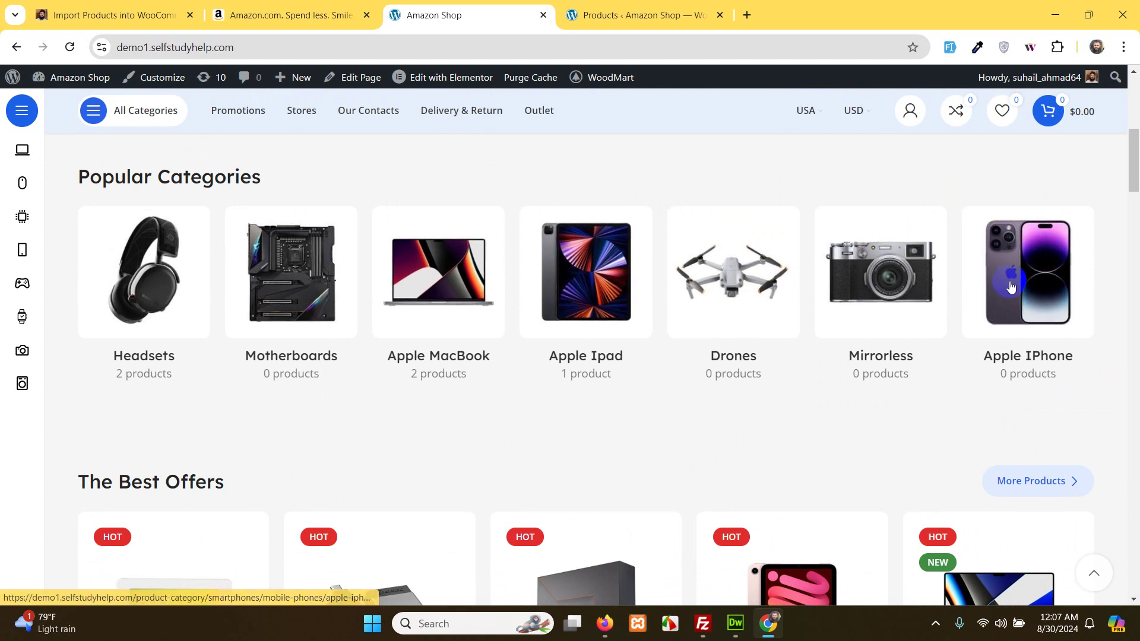
scroll(789, 304, up, 5)
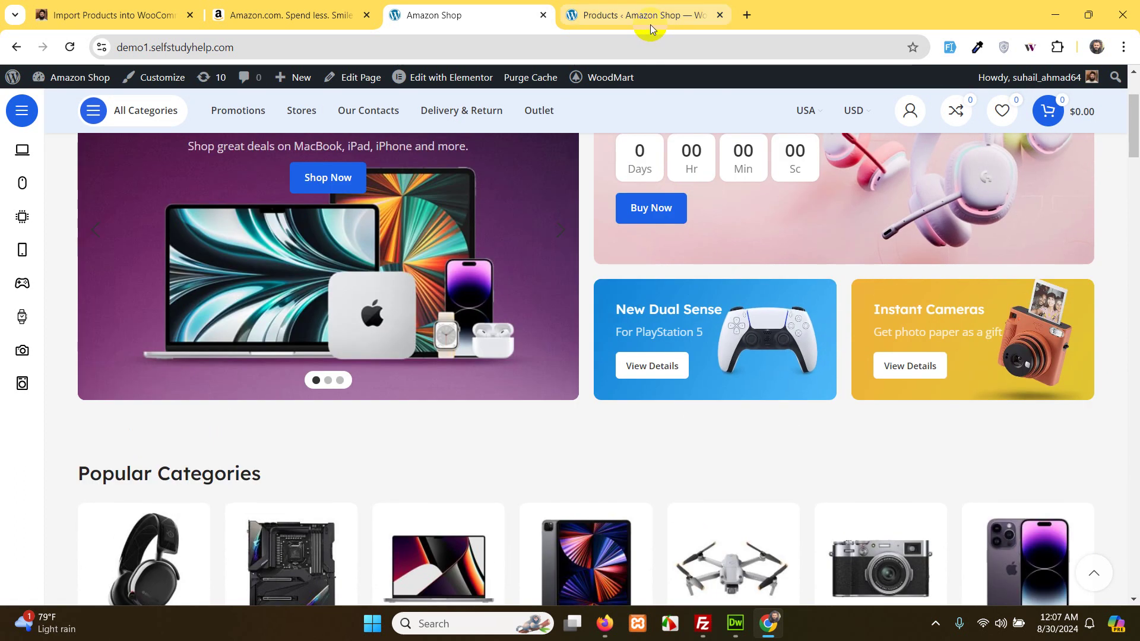
Review the list of existing WooCommerce products in the shop's WordPress admin
click(650, 24)
scroll(852, 313, down, 3)
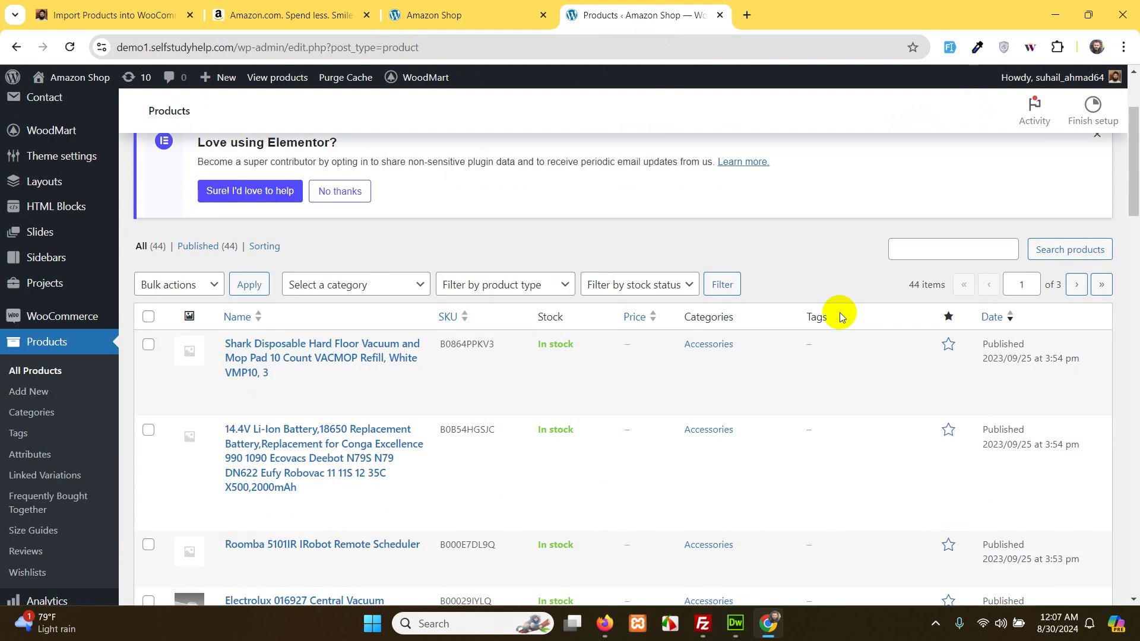
scroll(494, 349, down, 6)
scroll(565, 397, up, 10)
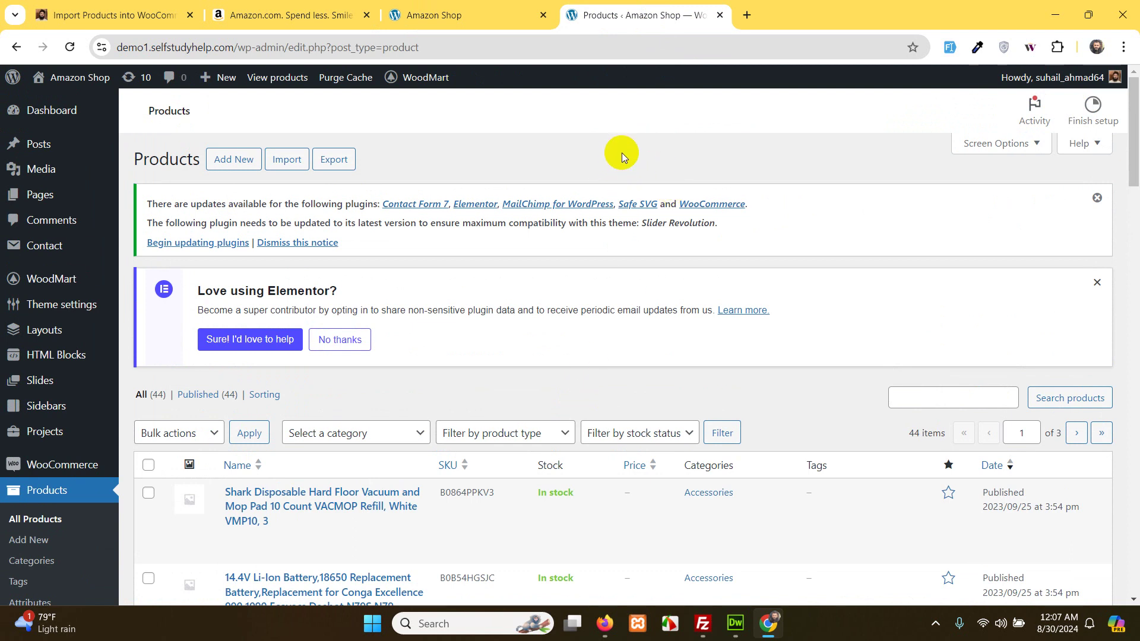
scroll(642, 350, down, 3)
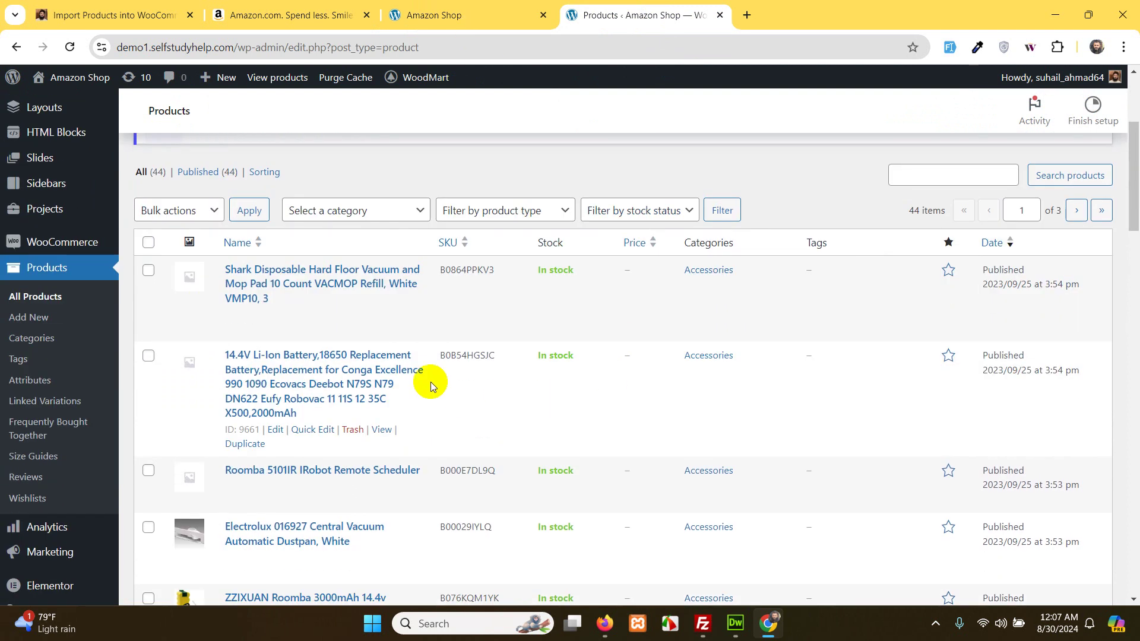
scroll(641, 433, down, 4)
scroll(659, 415, up, 8)
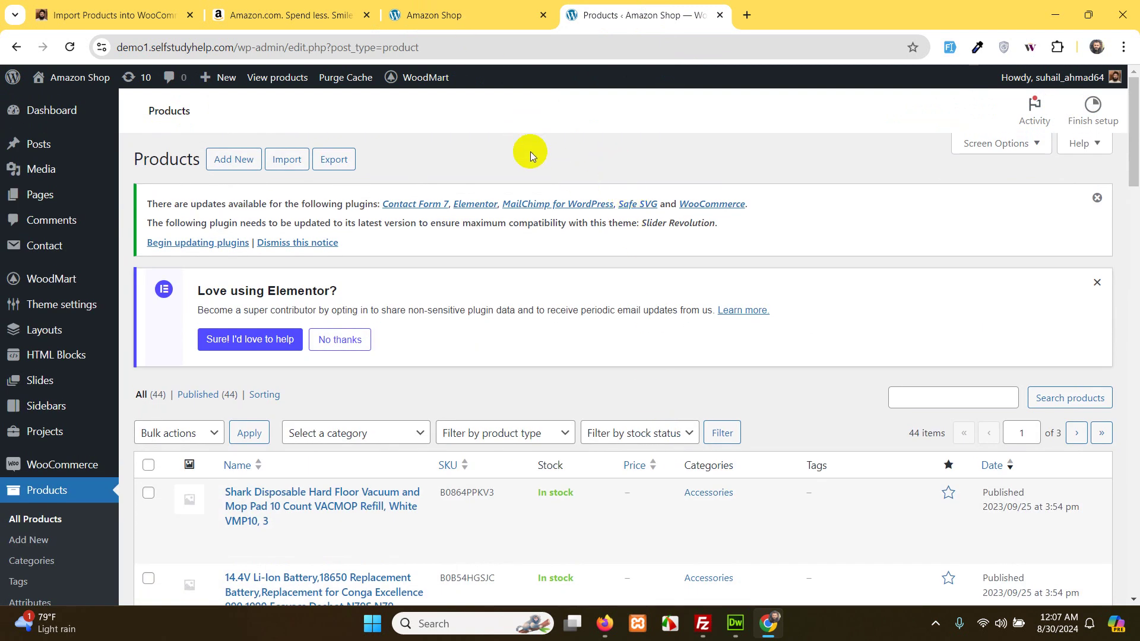
View the Amazon Shop storefront header and banners alongside the Amazon.com home page
click(459, 16)
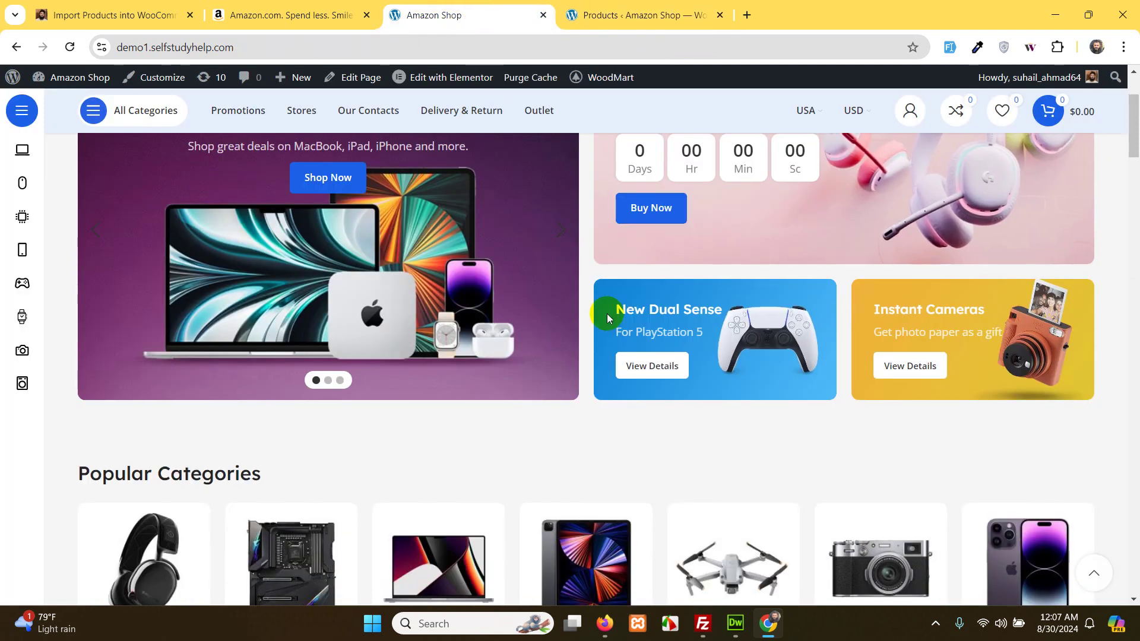
scroll(593, 287, up, 2)
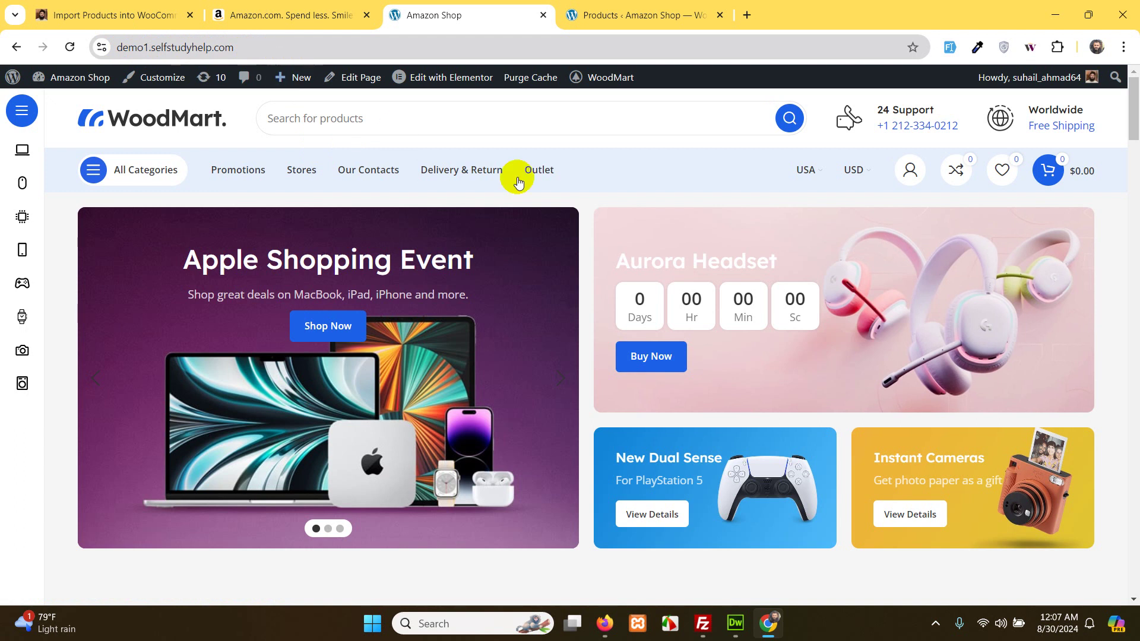
click(264, 16)
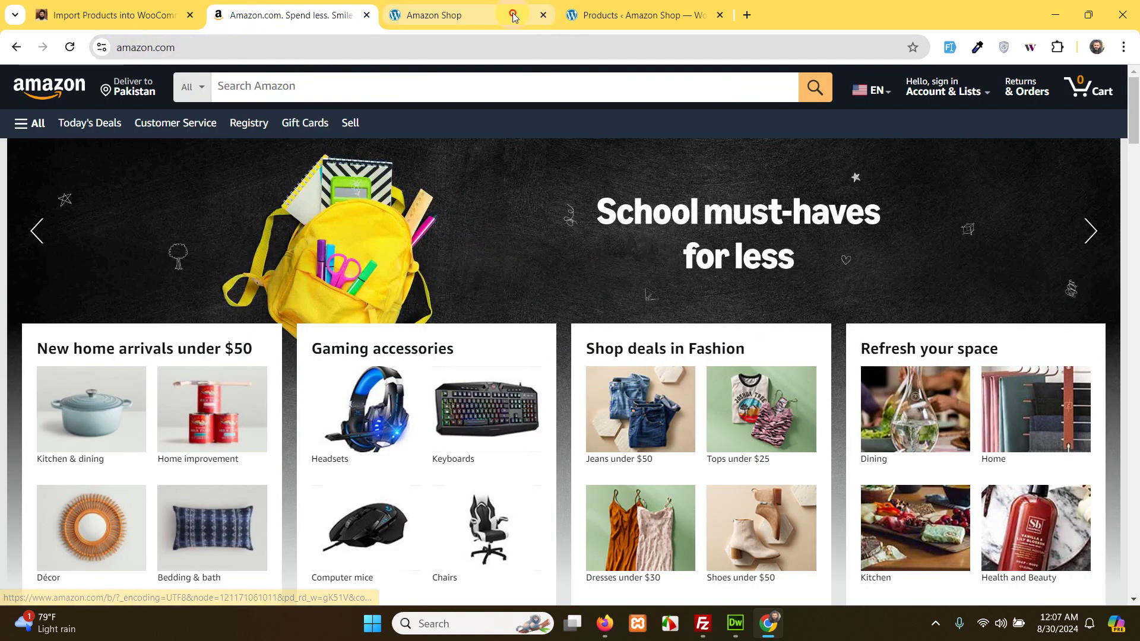
click(469, 16)
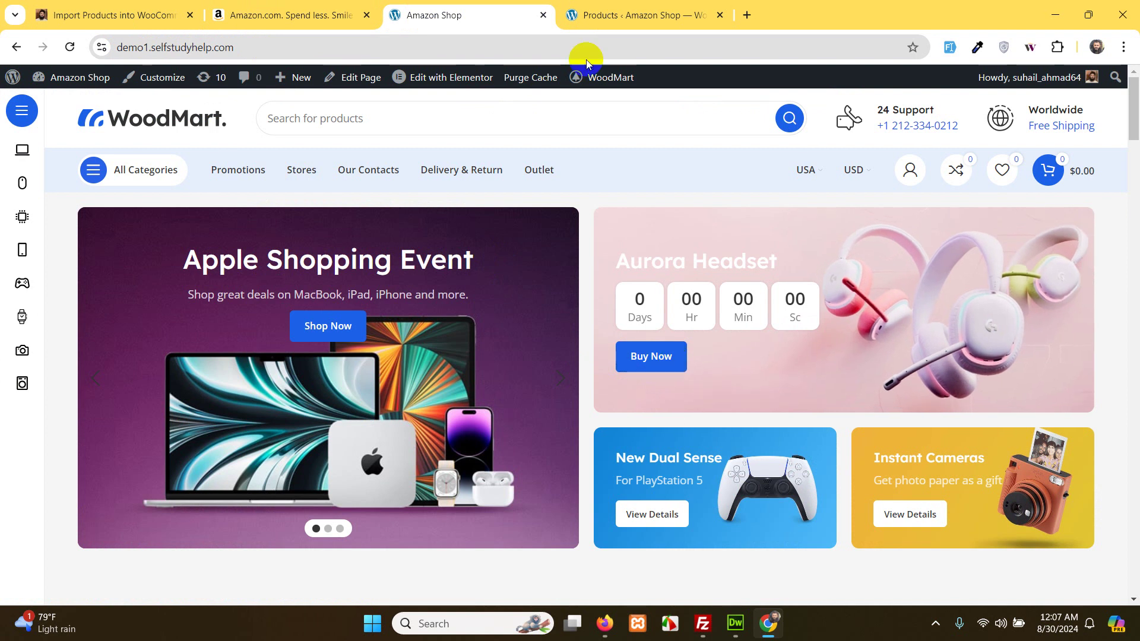
Open the Electrolux 016927 Central Vacuum Automatic Dustpan from the product list and look over its edit page
click(635, 15)
scroll(444, 380, down, 2)
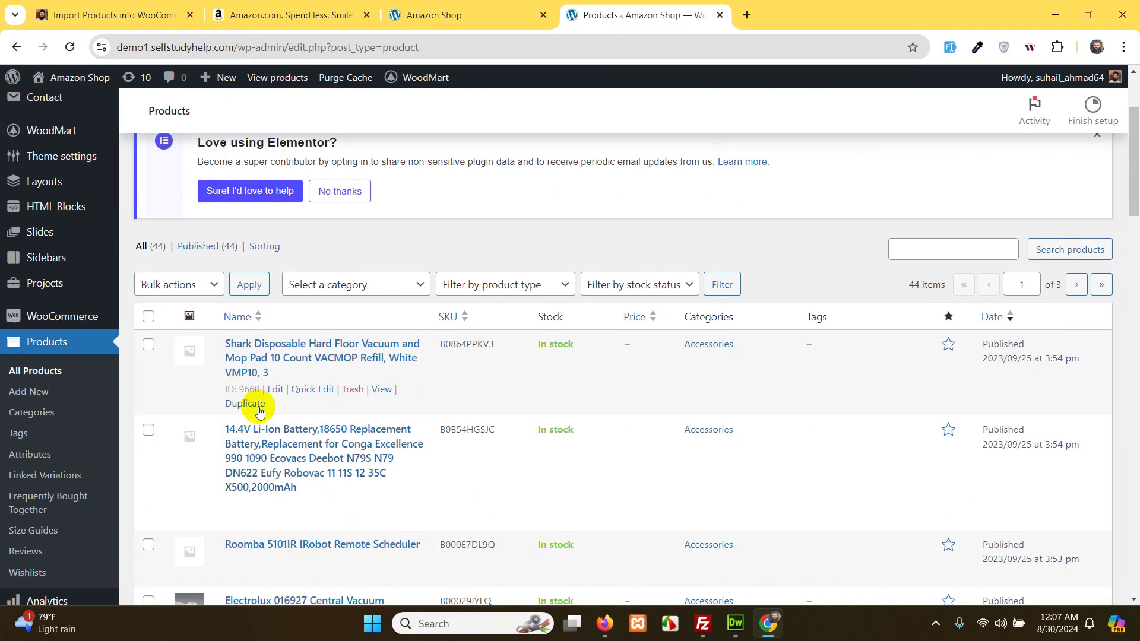
scroll(285, 446, down, 2)
scroll(291, 451, down, 2)
click(275, 334)
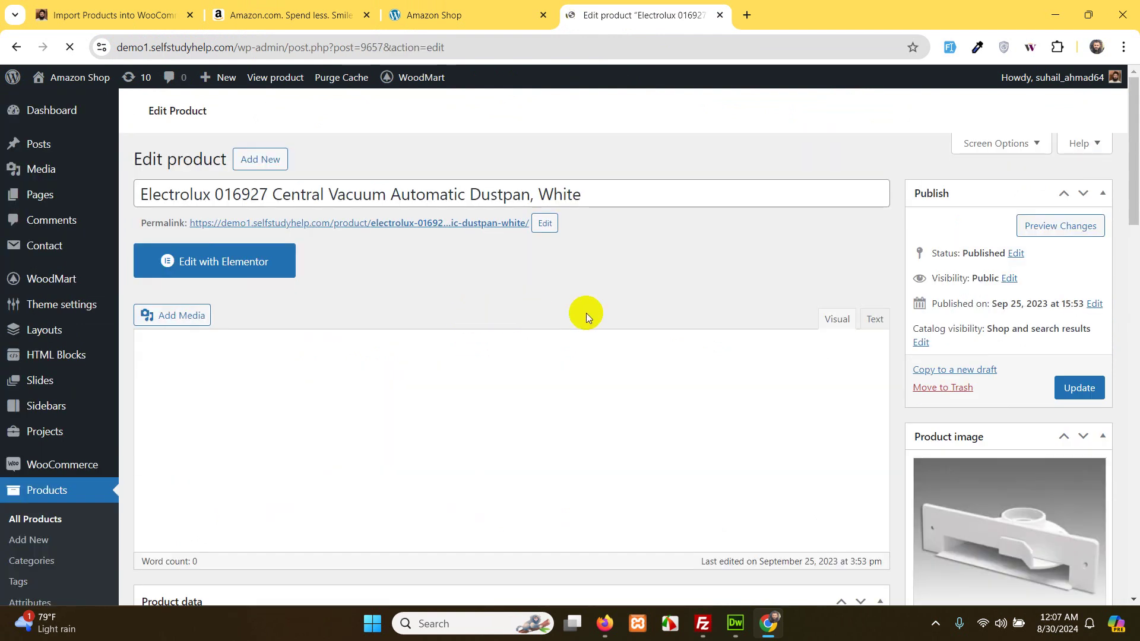
scroll(603, 315, down, 7)
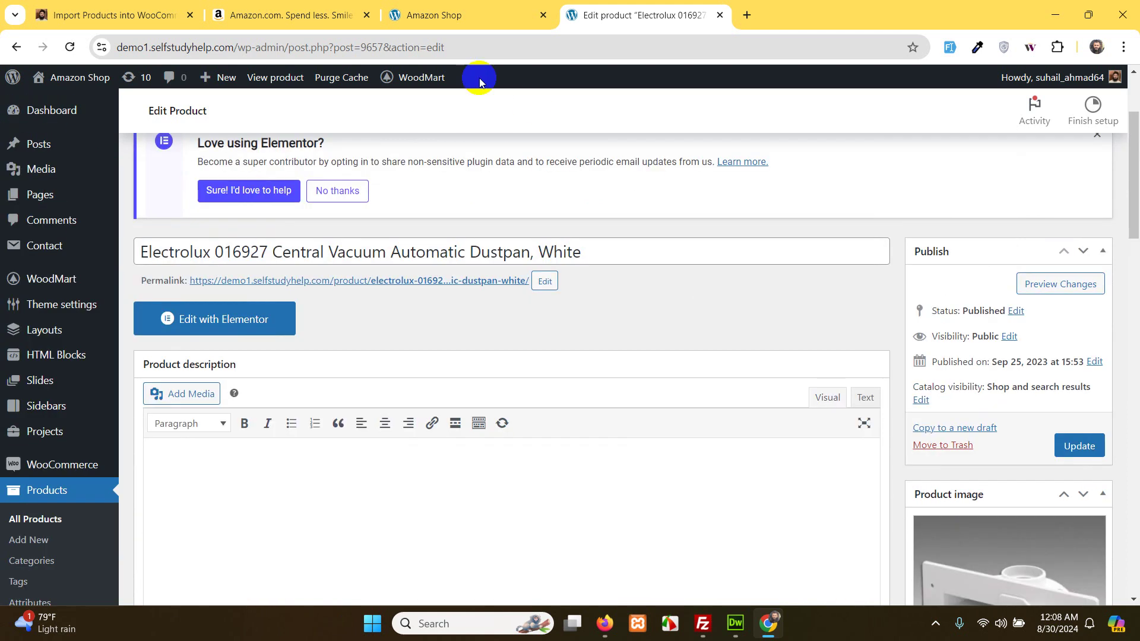
Check the storefront's Popular Categories section again
click(452, 18)
scroll(532, 356, down, 5)
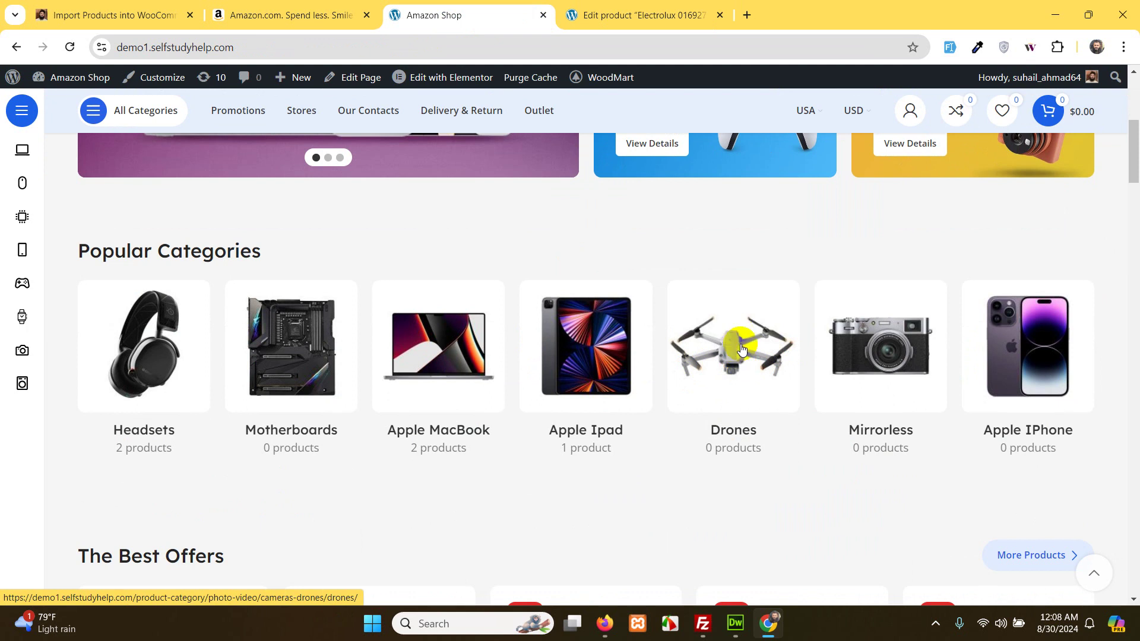
scroll(754, 365, up, 5)
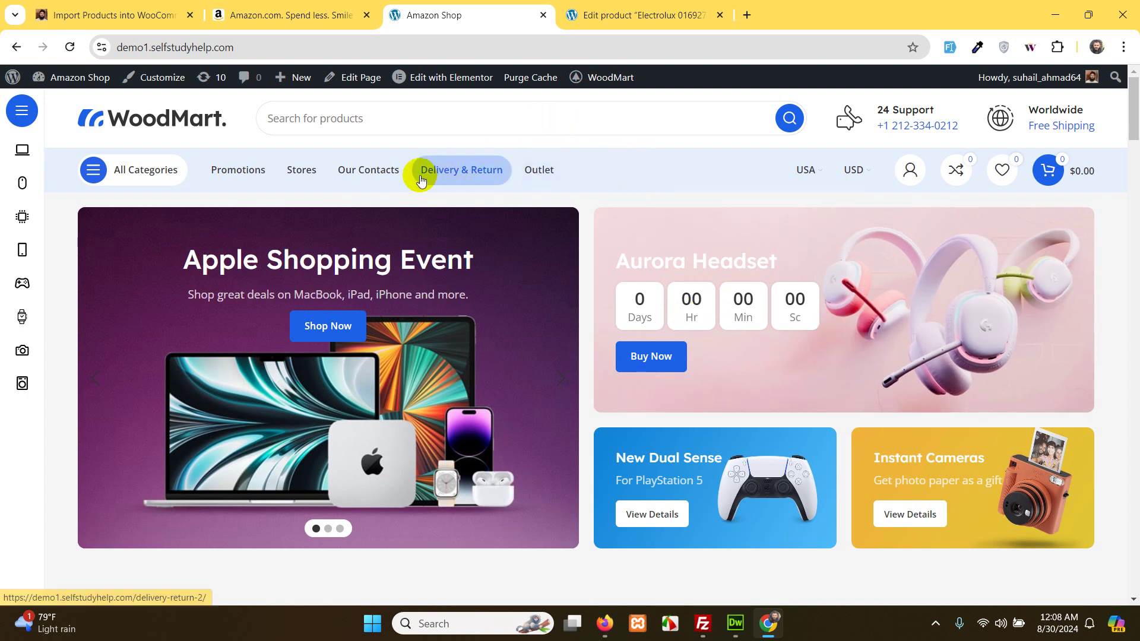
Search Amazon.com for "robot vacuum cleaner"
click(285, 14)
click(383, 90)
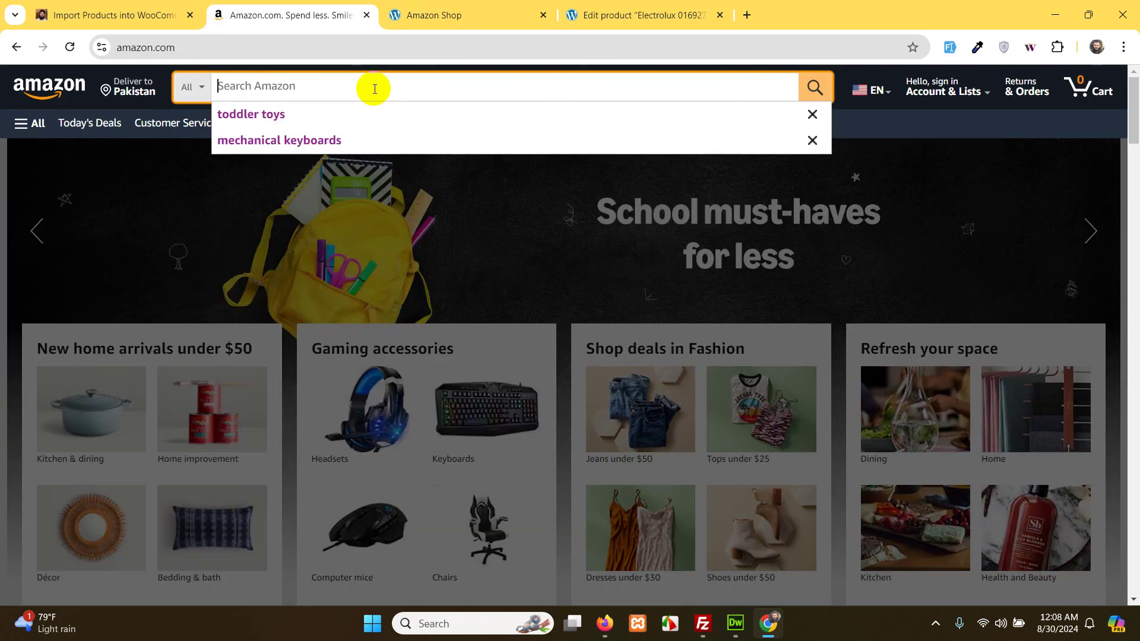
text(robot vac)
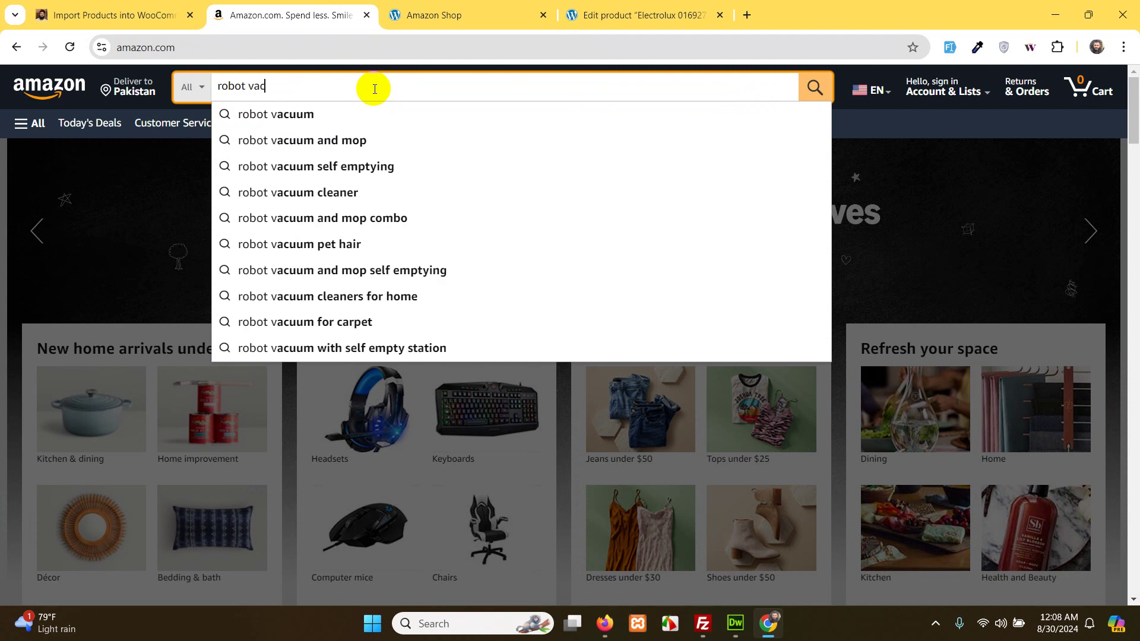
text(uum aner)
key(Return)
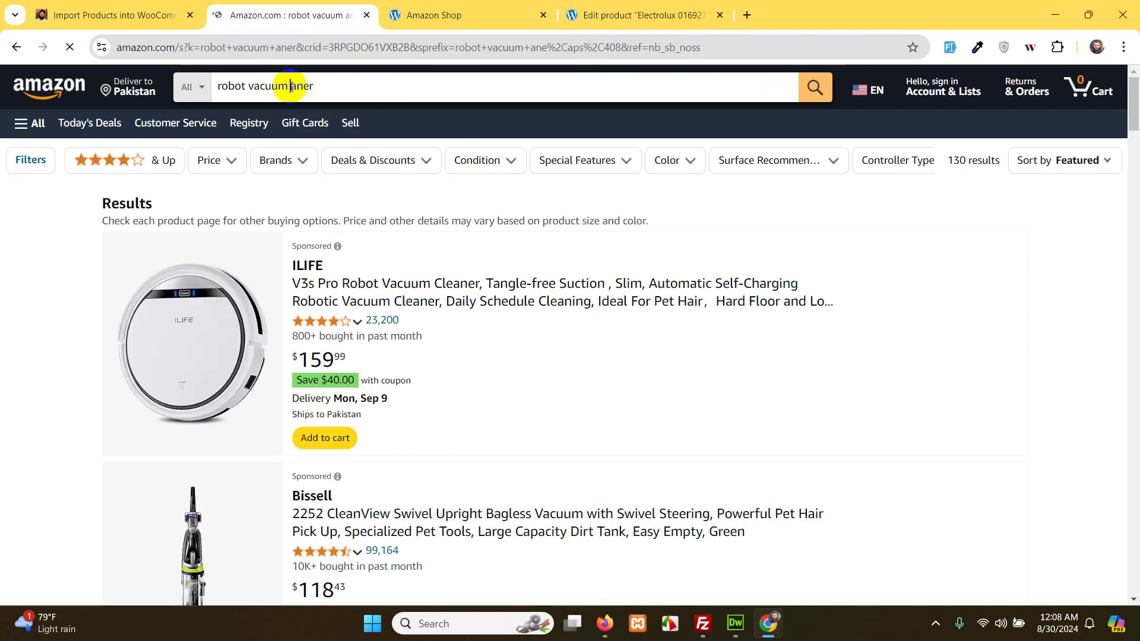
click(290, 88)
text(c)
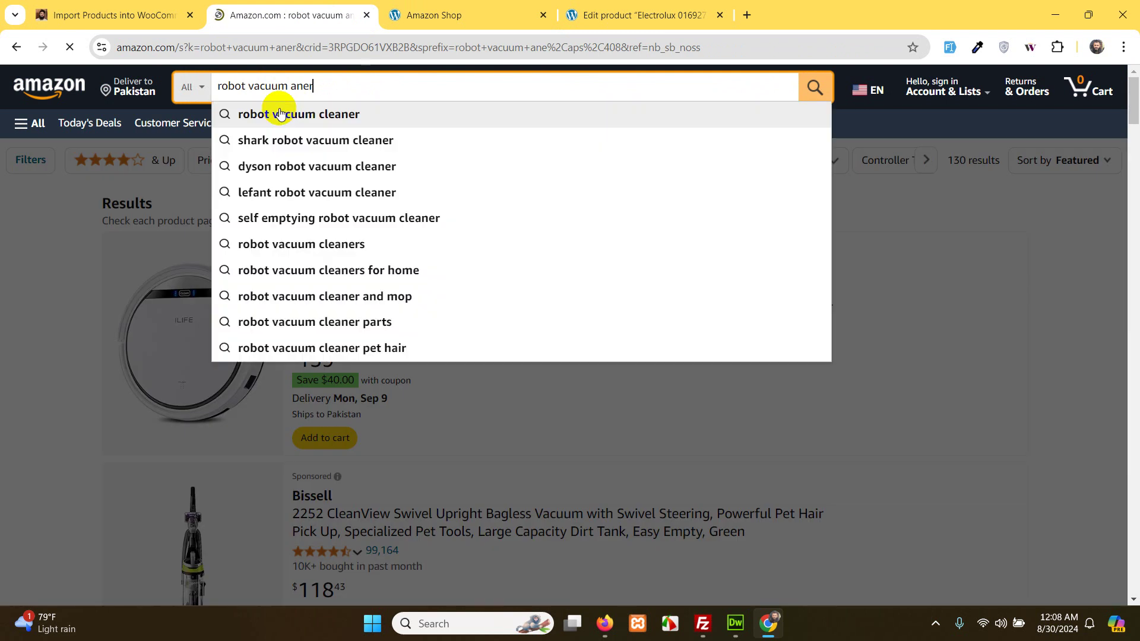
text(le)
key(Return)
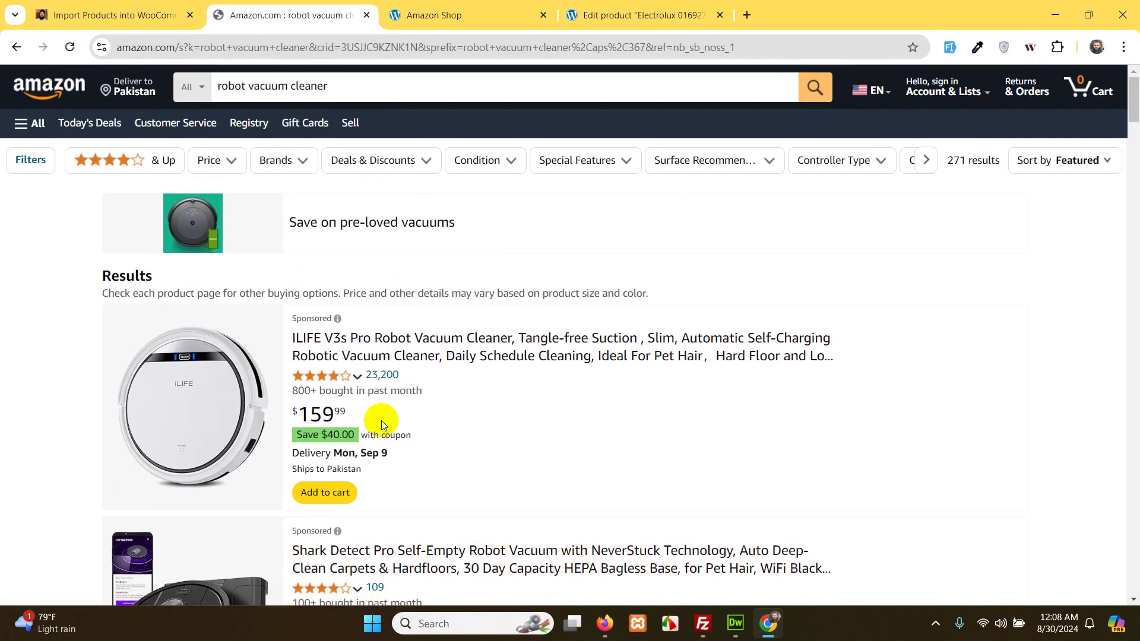
Filter the Amazon results to four stars and up and look through the listed robot vacuums
click(158, 159)
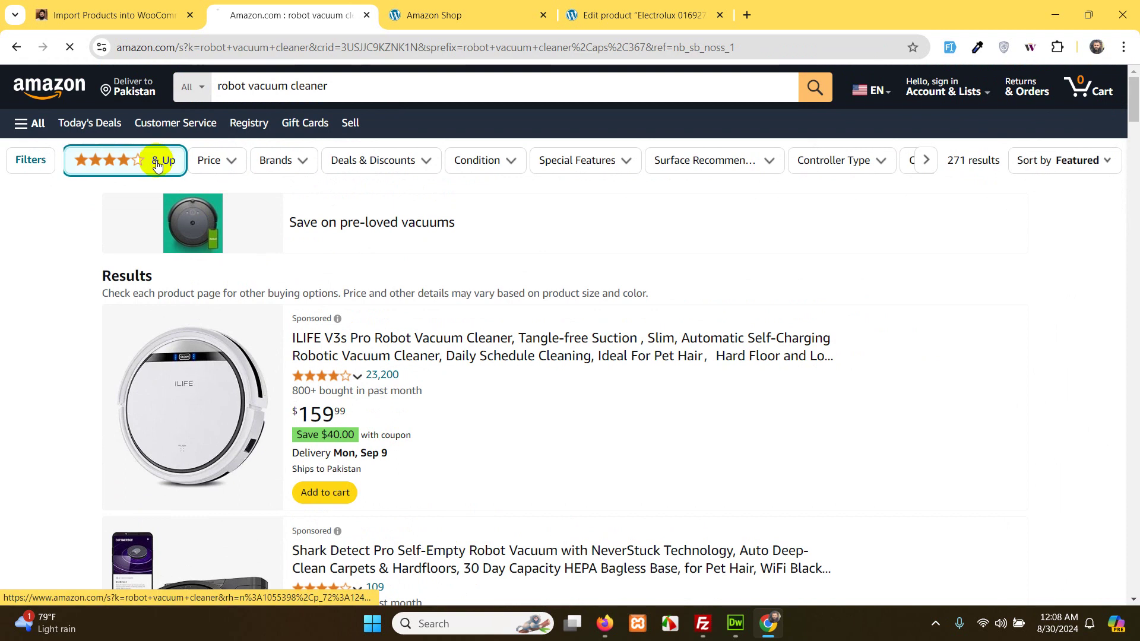
click(663, 406)
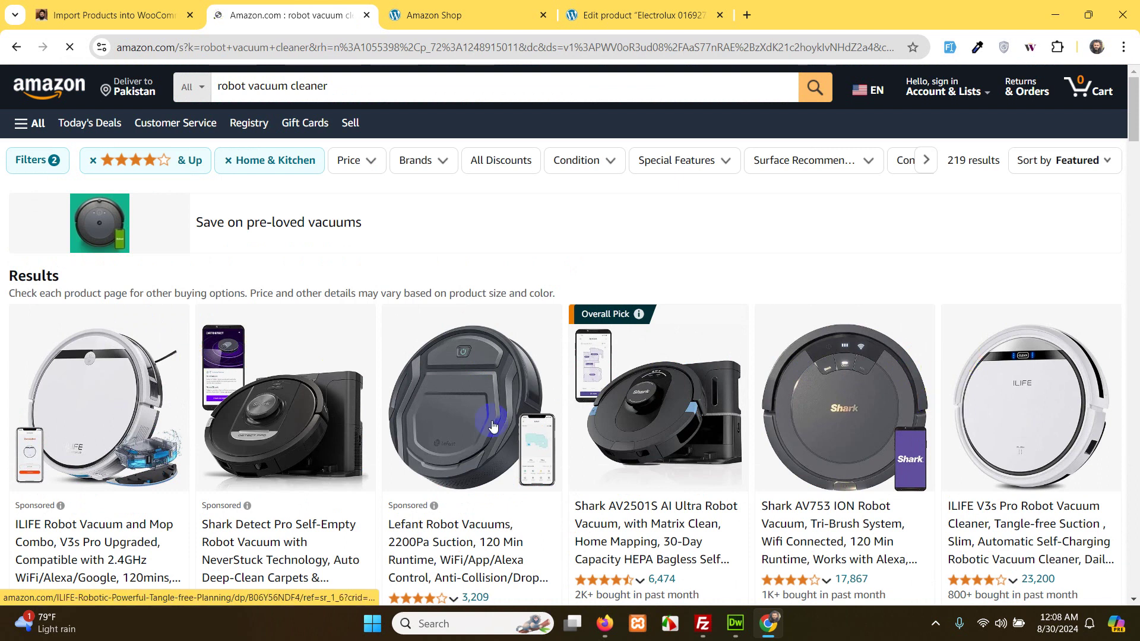
scroll(543, 427, down, 5)
scroll(600, 437, down, 8)
scroll(772, 437, up, 10)
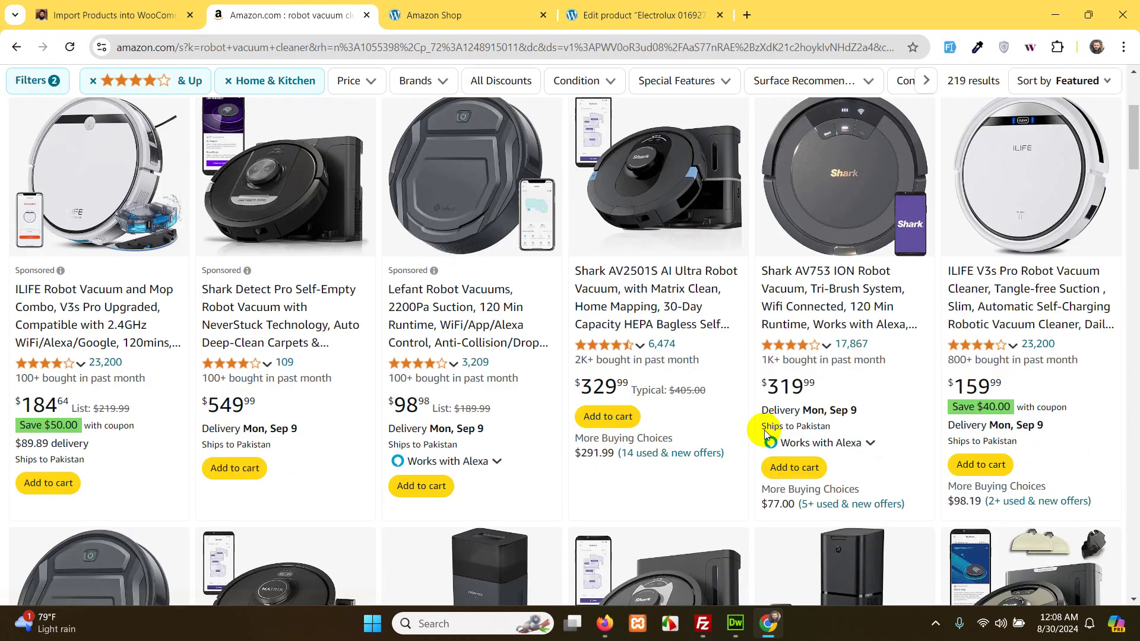
scroll(733, 420, up, 3)
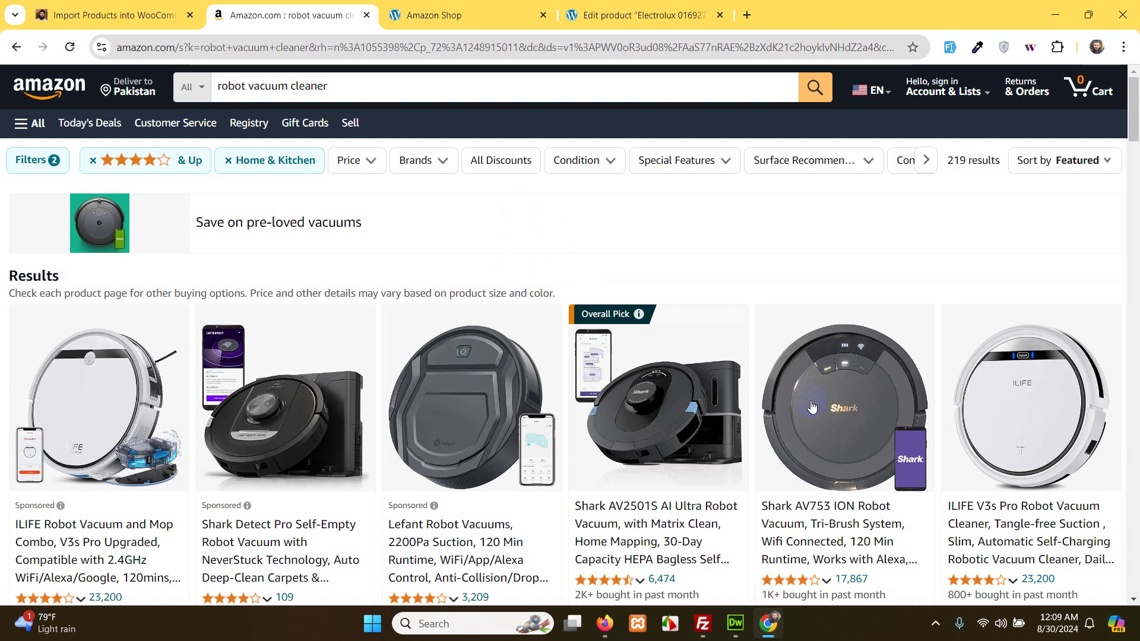
Return to the shop's WordPress admin and open the page for adding new plugins
click(451, 19)
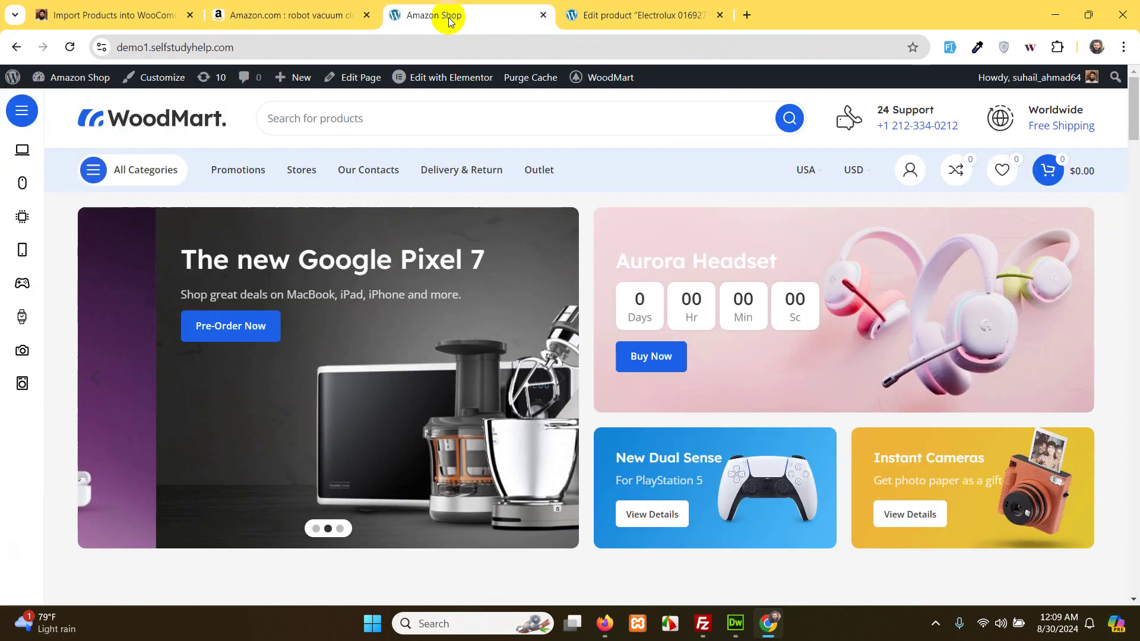
click(605, 18)
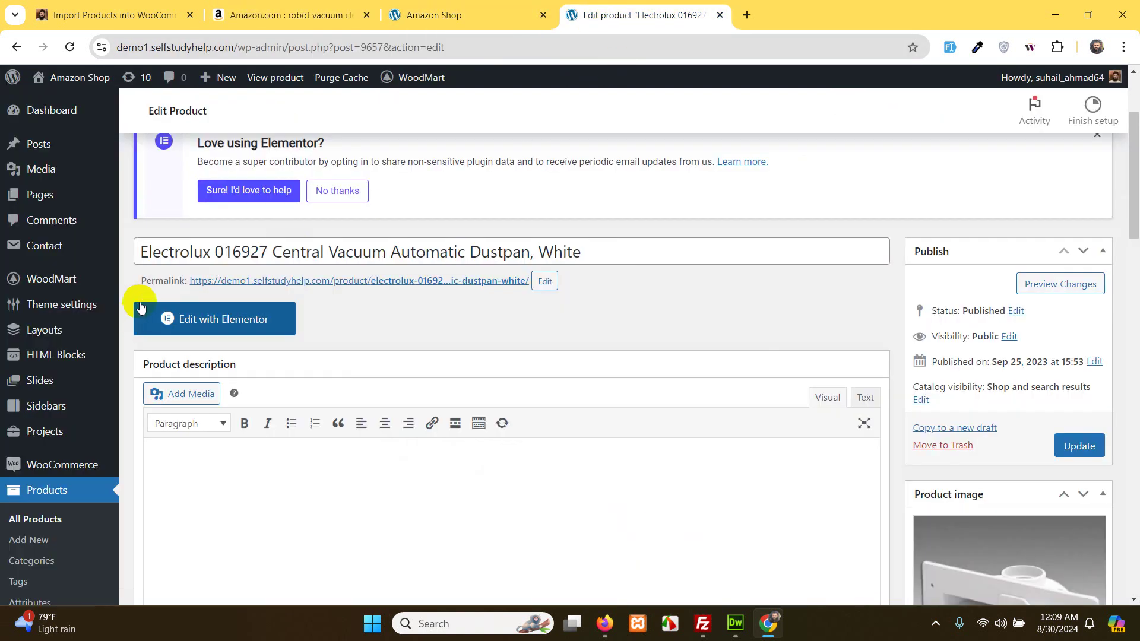
scroll(52, 361, down, 2)
scroll(53, 361, down, 7)
mouse_move(44, 382)
click(163, 396)
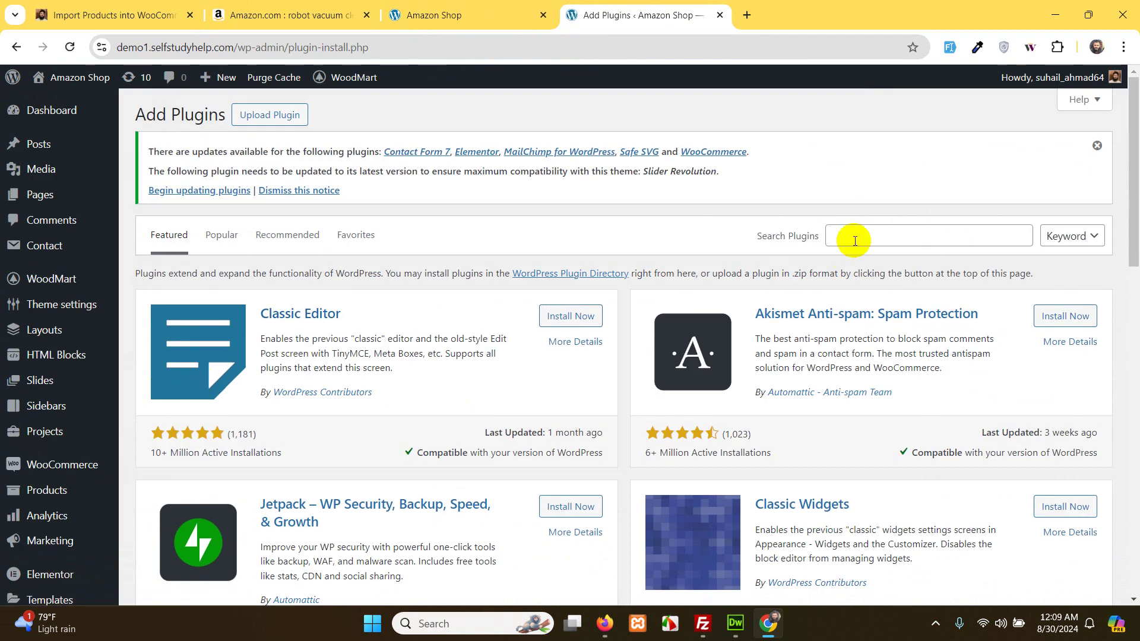
Search the plugin directory for "amazon to woocommerce" and install the Amazon Products to WooCommerce plugin
click(853, 240)
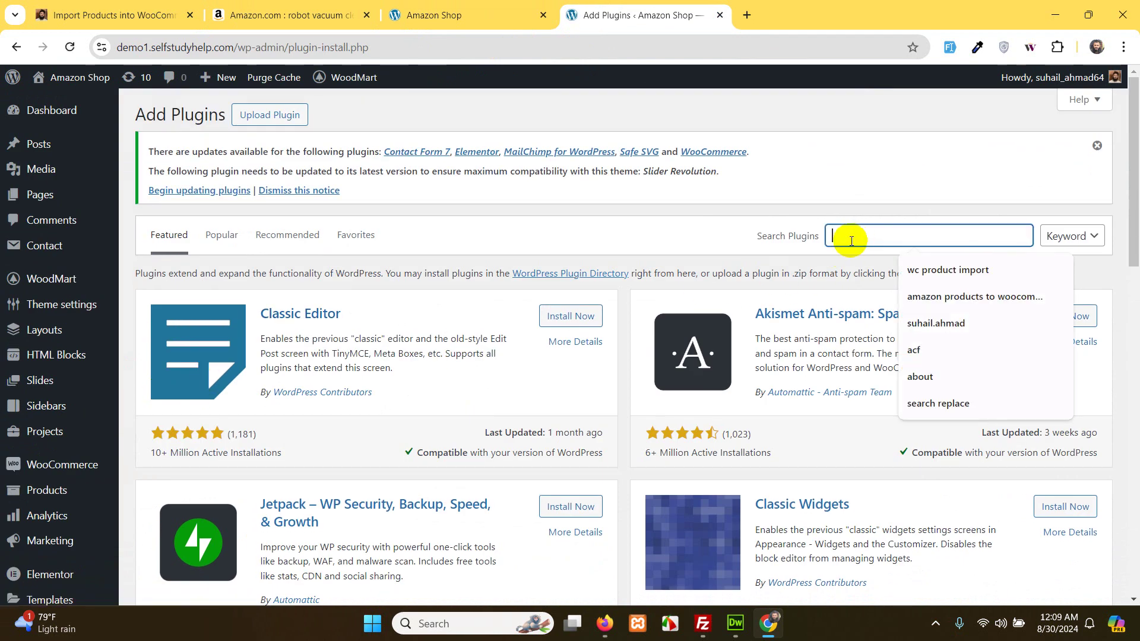
text(ama)
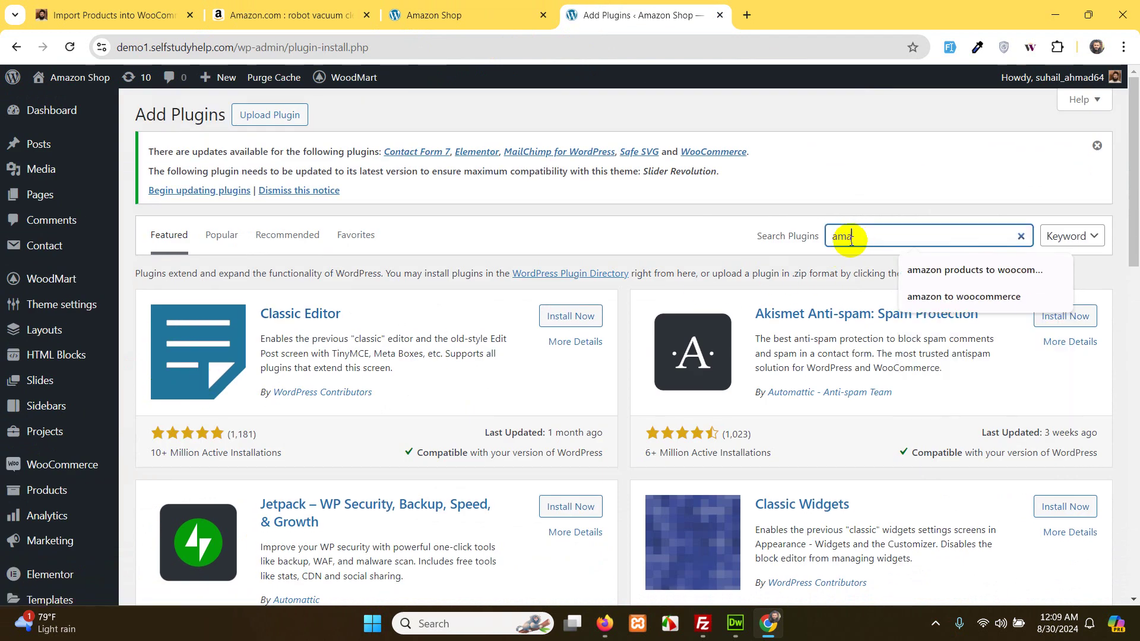
text(zon to woocommerce)
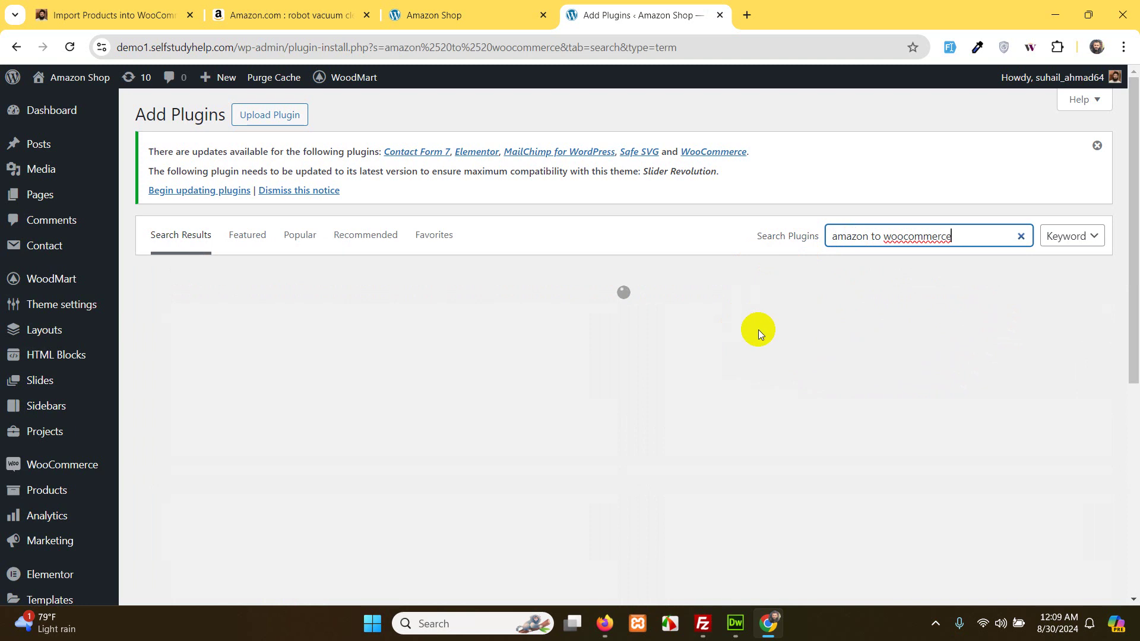
scroll(642, 375, down, 5)
scroll(643, 375, down, 14)
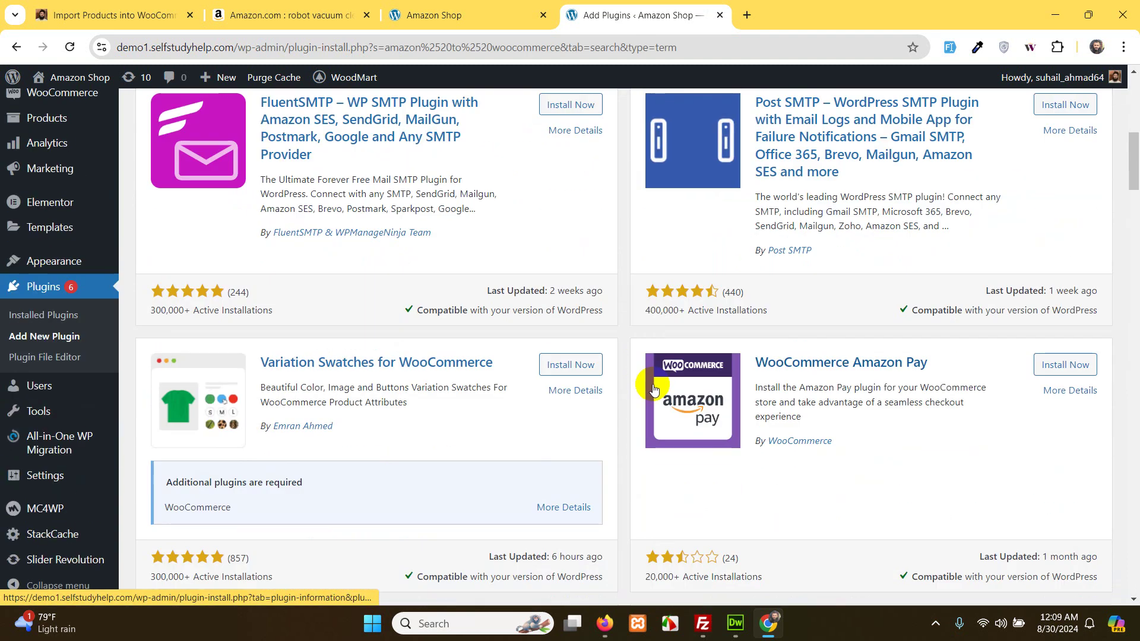
scroll(574, 386, down, 20)
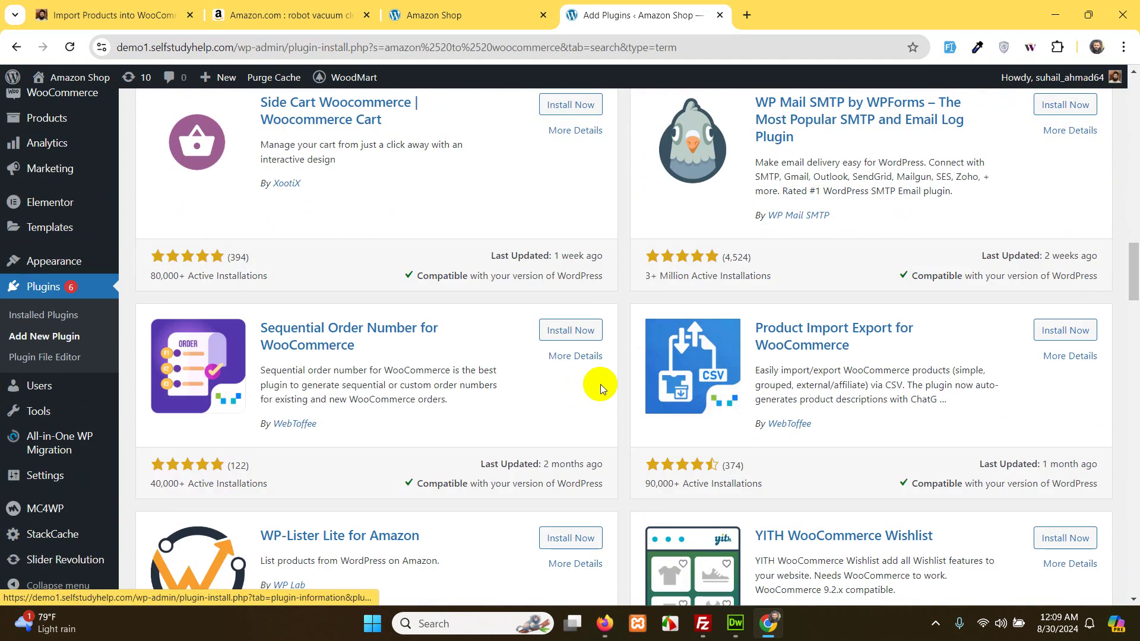
scroll(607, 386, down, 3)
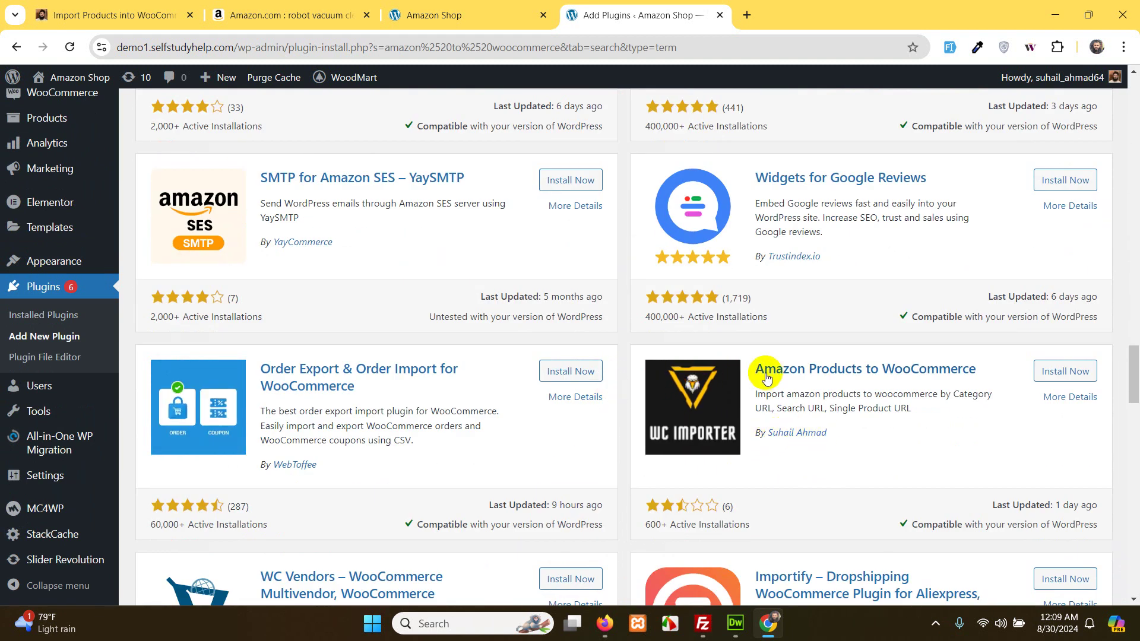
click(1065, 371)
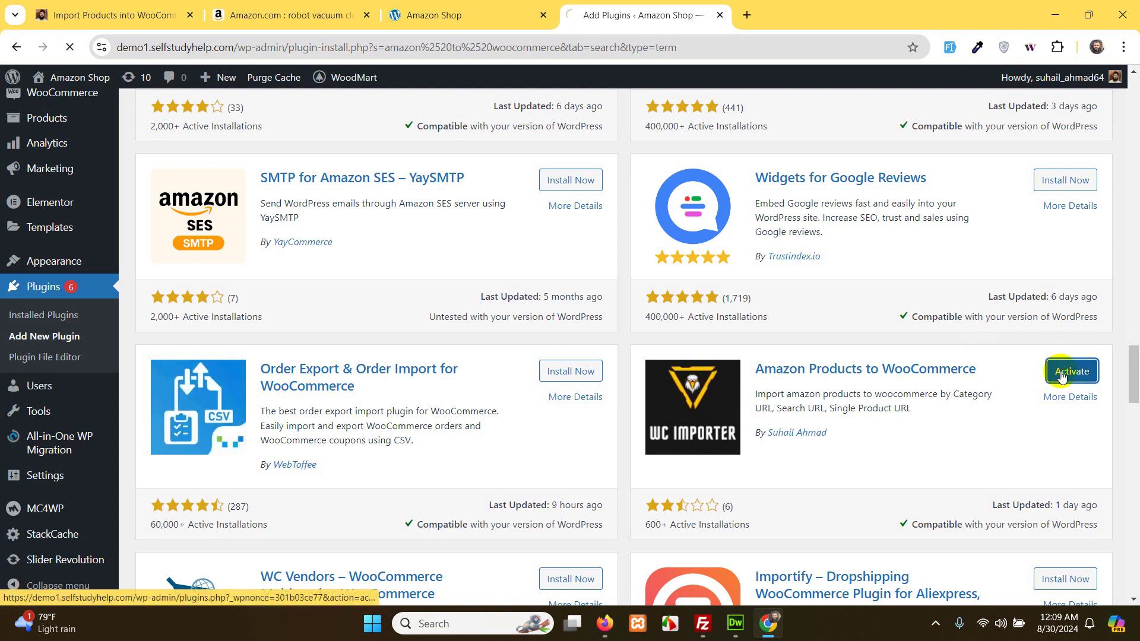
Open the Amazon Settings page of the activated plugin and look over its site key, markup, product type and affiliate tag options
click(79, 421)
scroll(79, 421, down, 2)
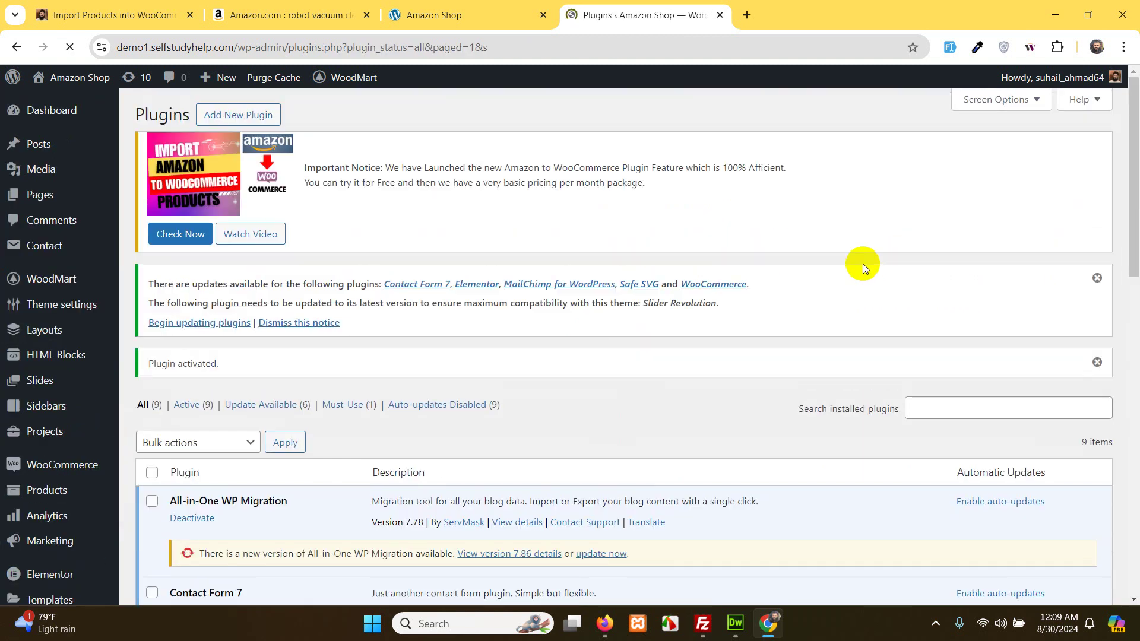
scroll(387, 343, down, 8)
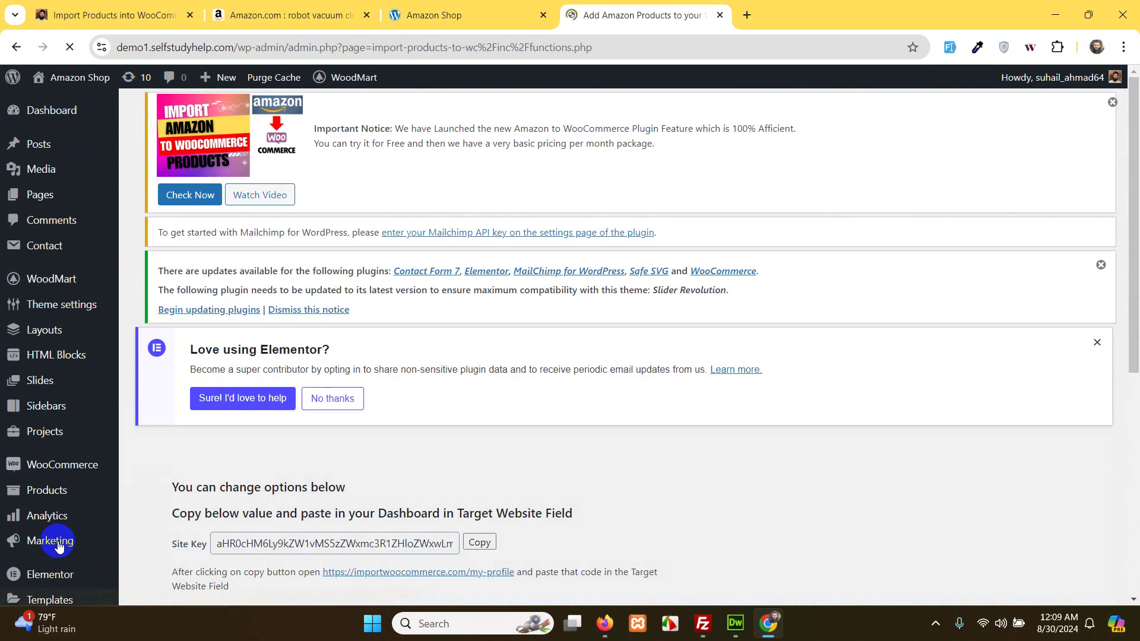
scroll(440, 330, down, 5)
scroll(244, 373, down, 1)
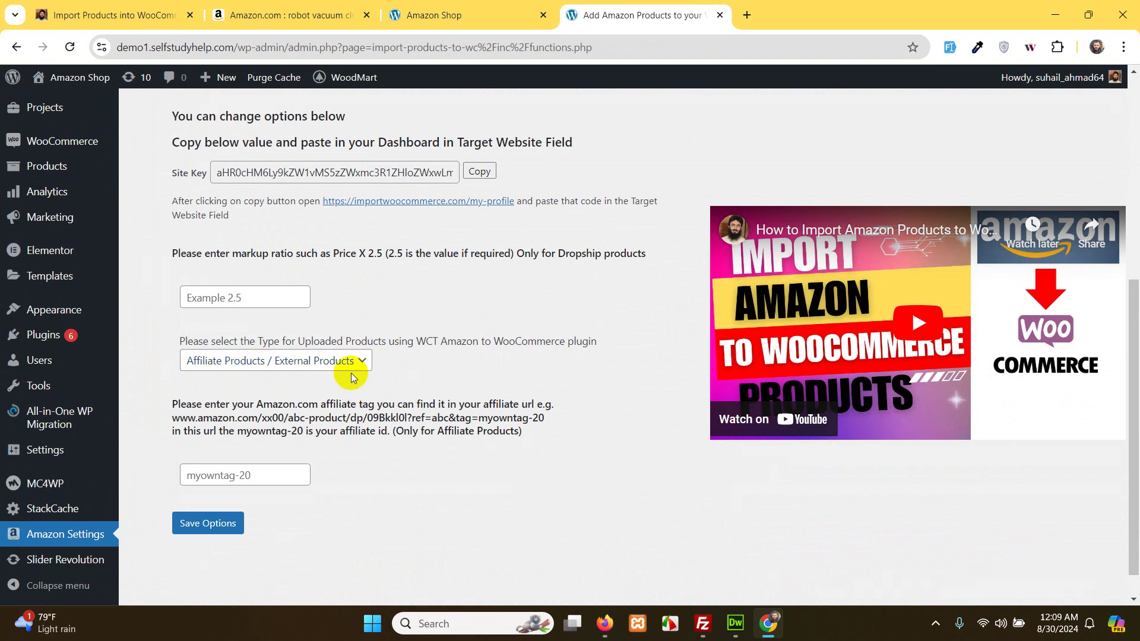
scroll(255, 257, up, 1)
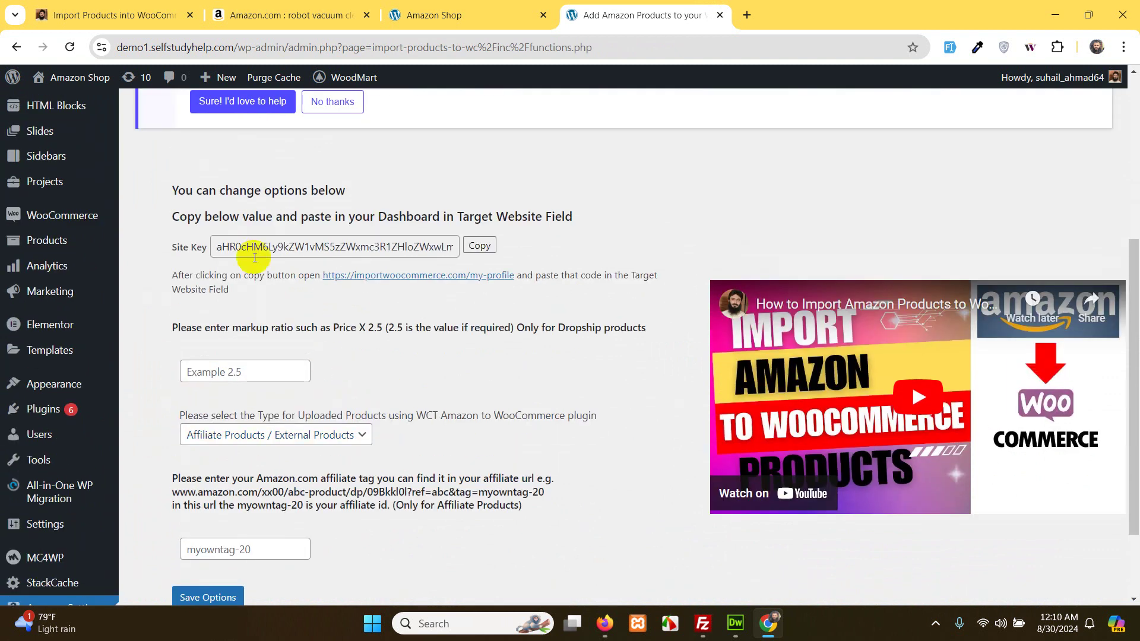
Set the markup ratio for dropship products to 1.2
click(239, 364)
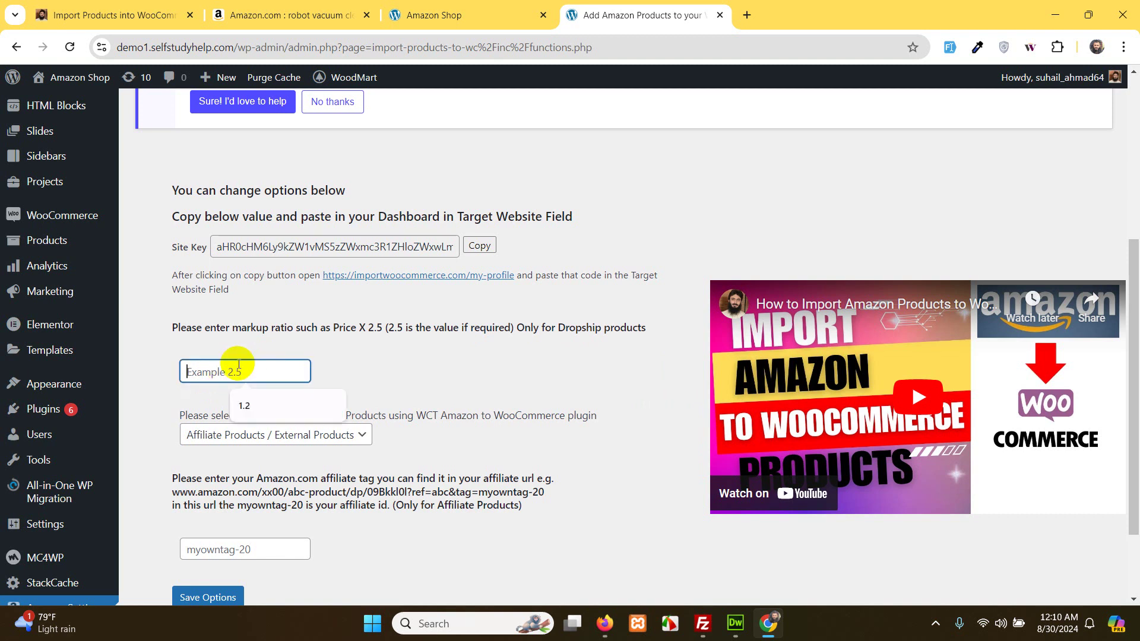
text(1.2)
key(Escape)
drag(202, 370, 193, 371)
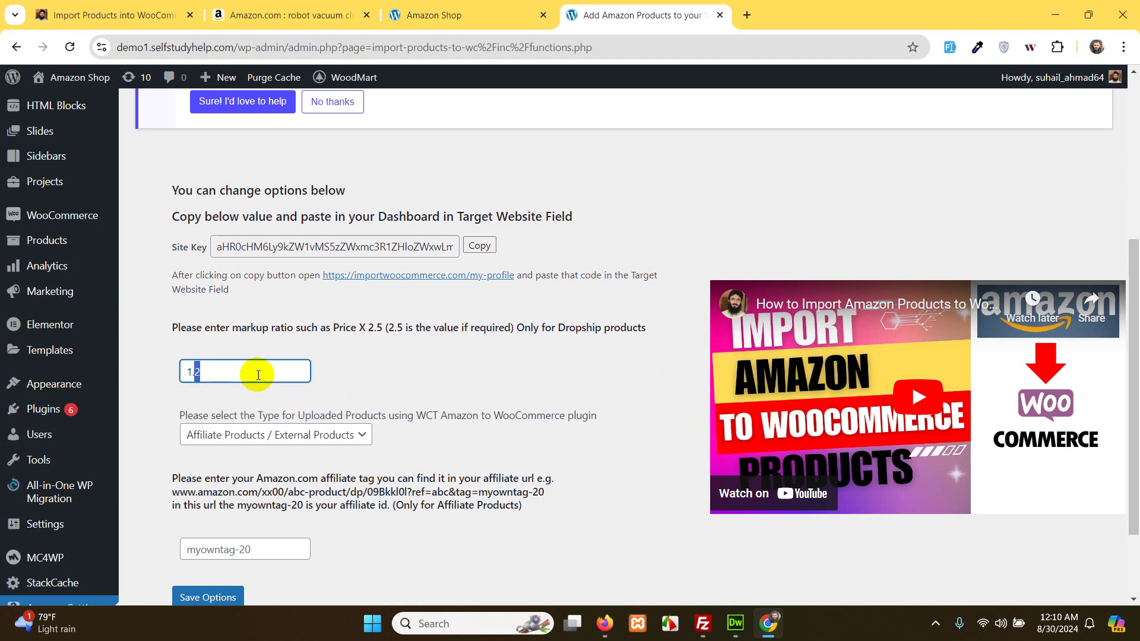
key(alt)
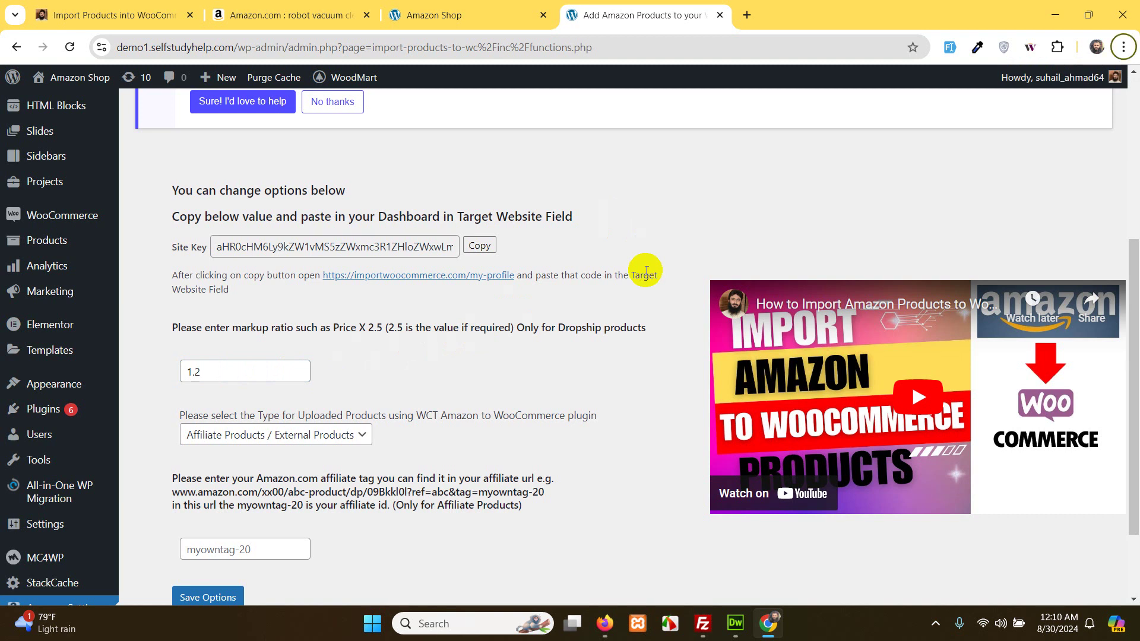
key(alt)
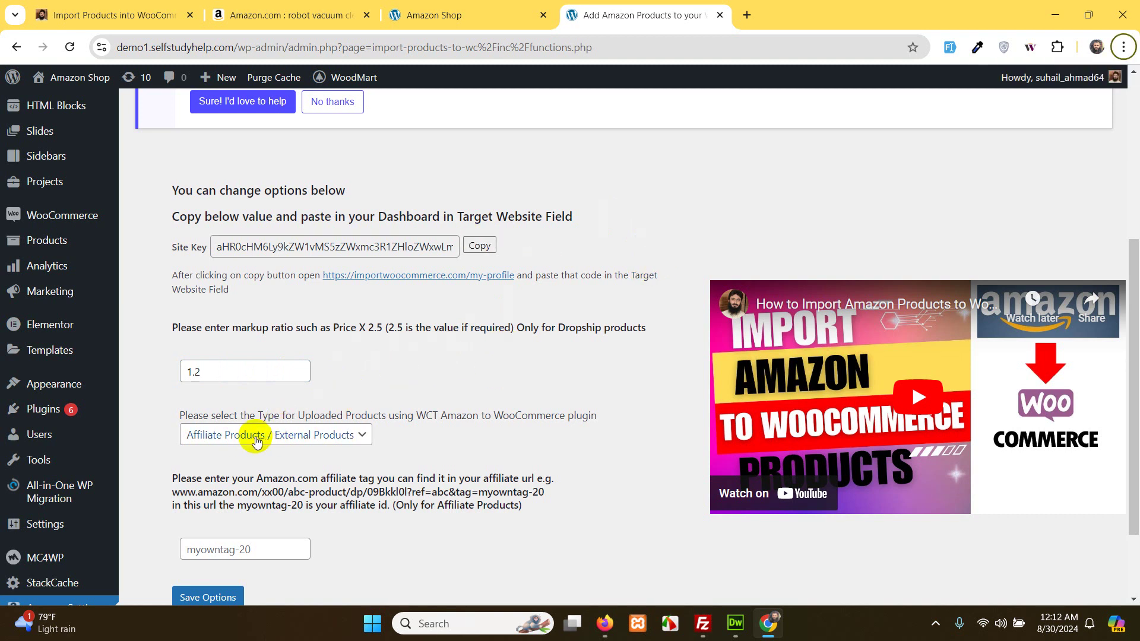
Clear the markup ratio and choose Affiliate Products / External Products as the type for uploaded products
drag(202, 372, 173, 371)
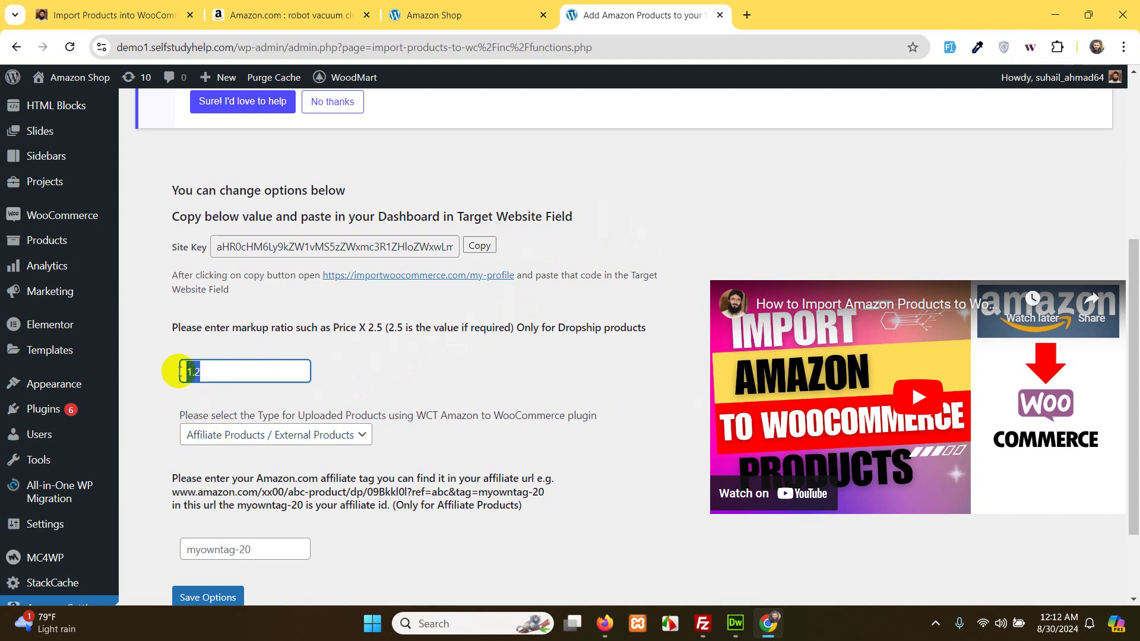
key(BackSpace)
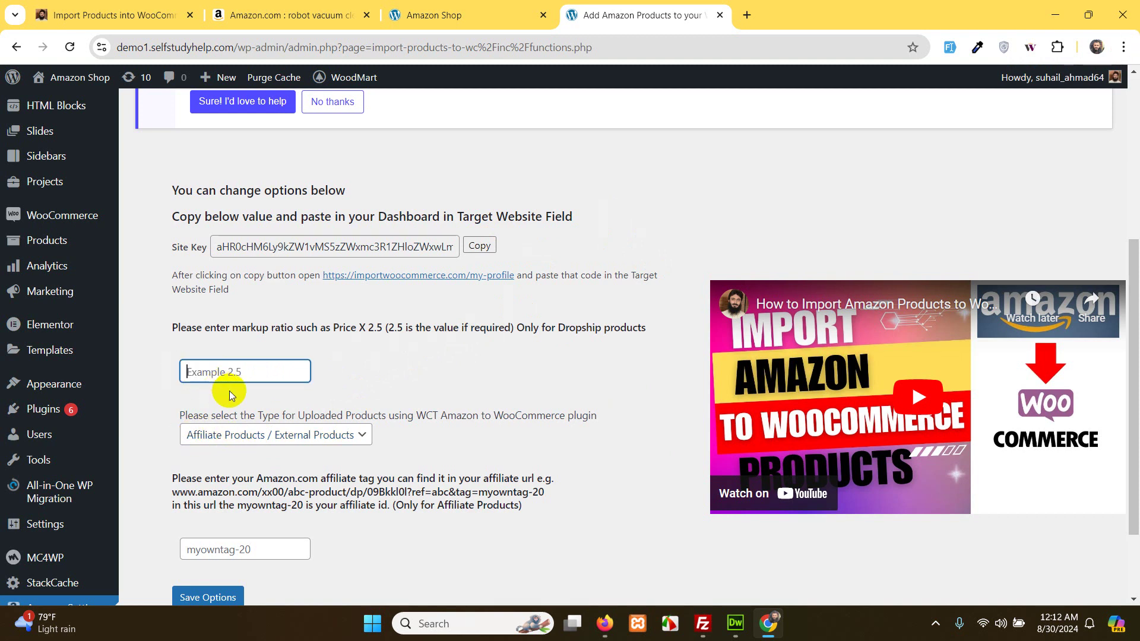
click(232, 439)
click(222, 455)
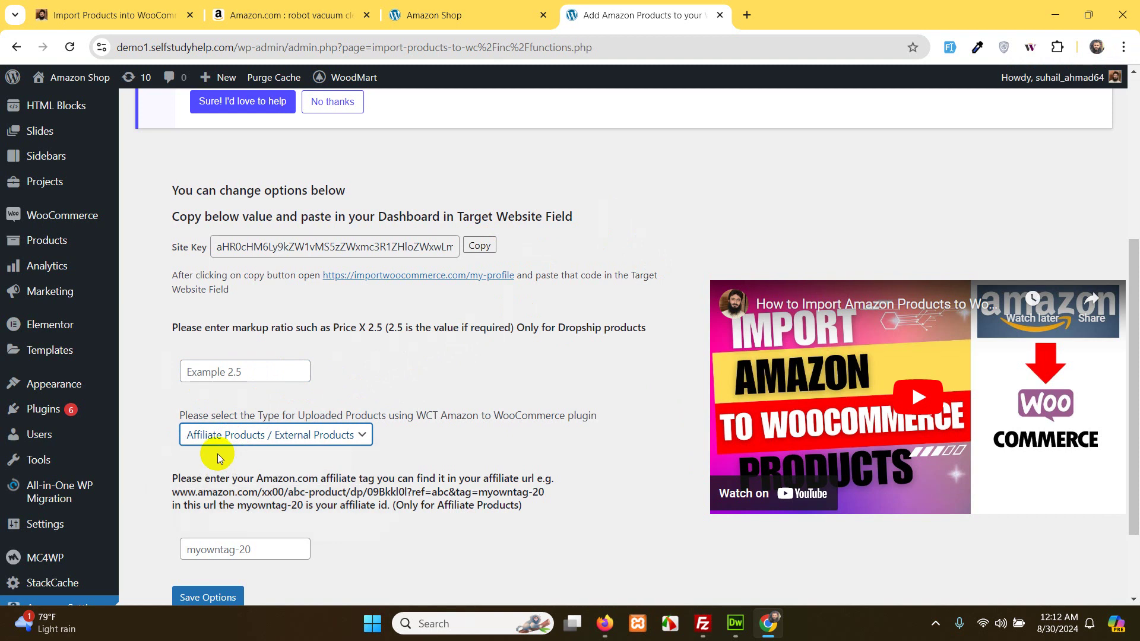
click(218, 439)
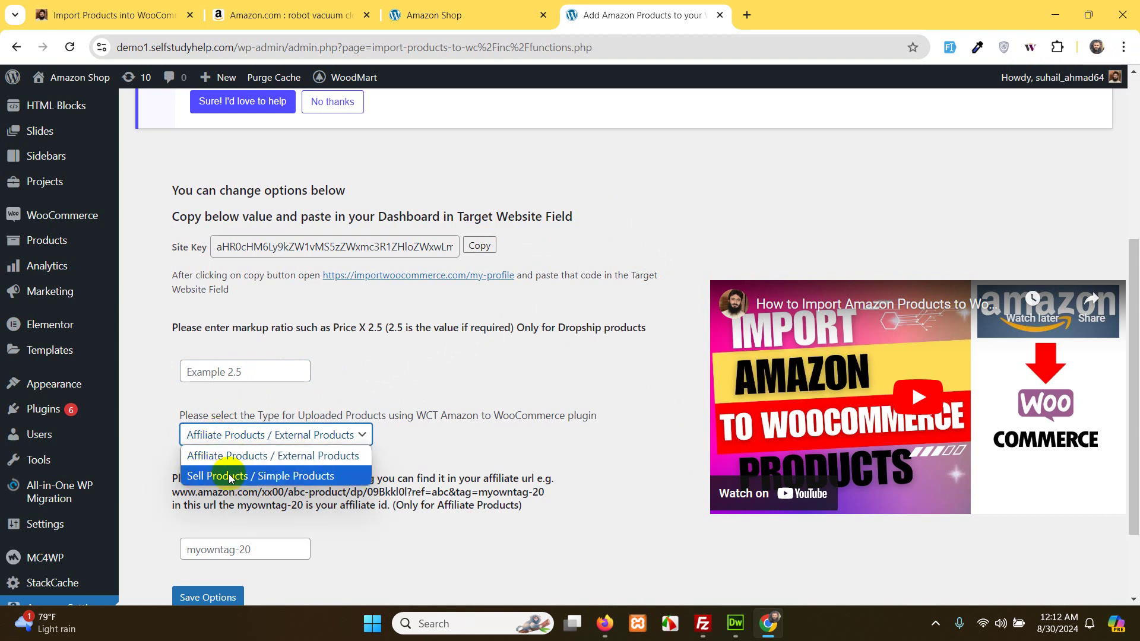
click(273, 455)
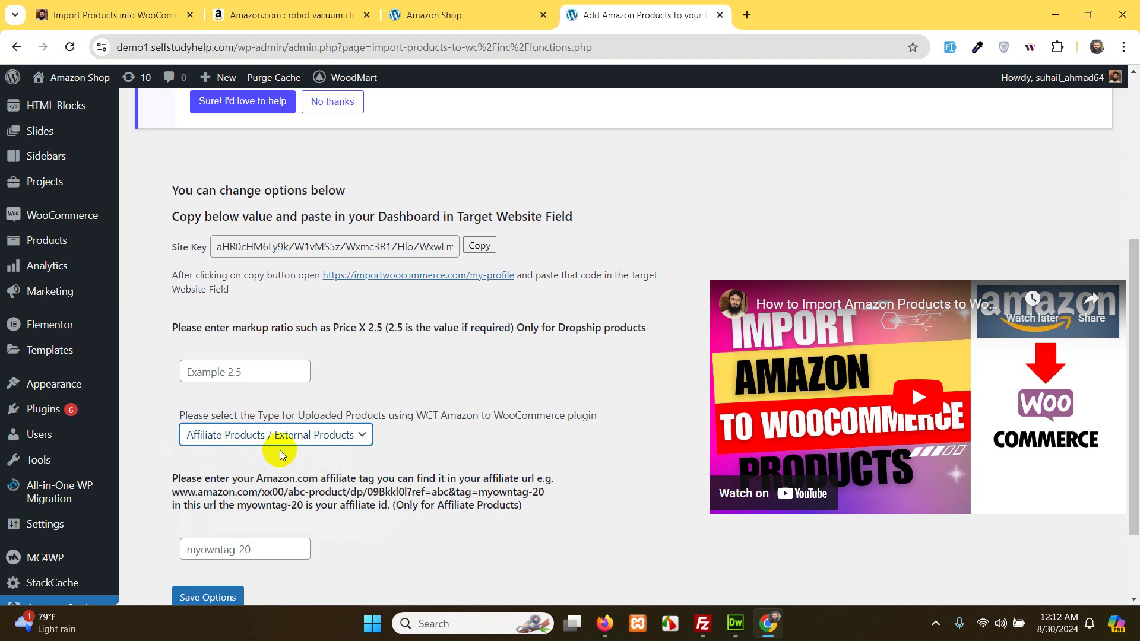
Enter saazawazcom-20 as the Amazon affiliate tag and save the plugin options
click(258, 546)
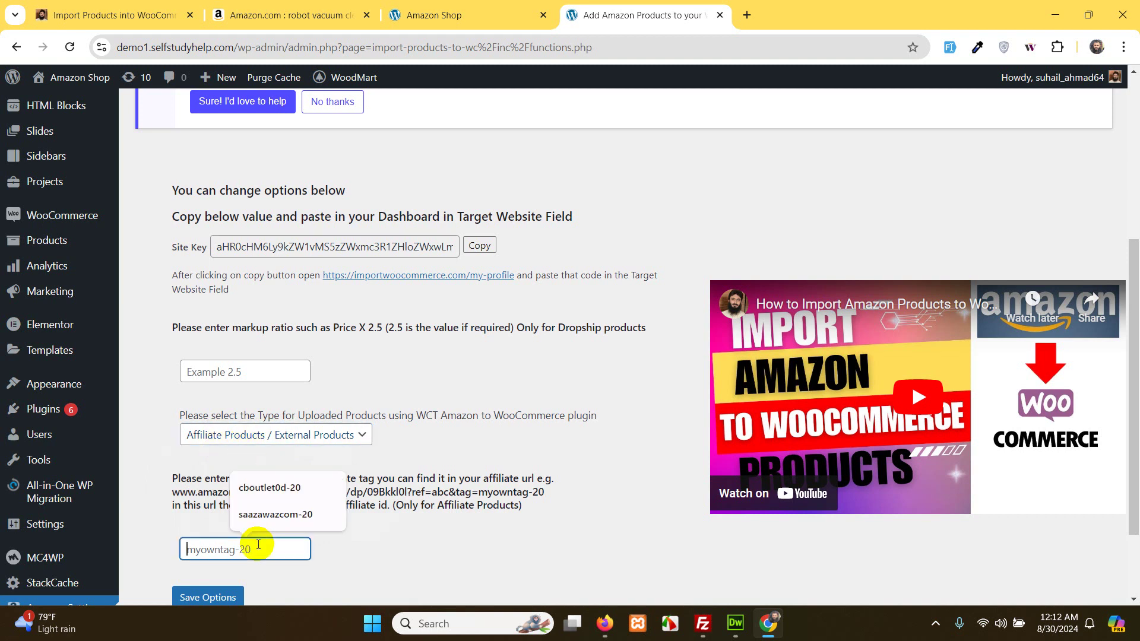
click(295, 515)
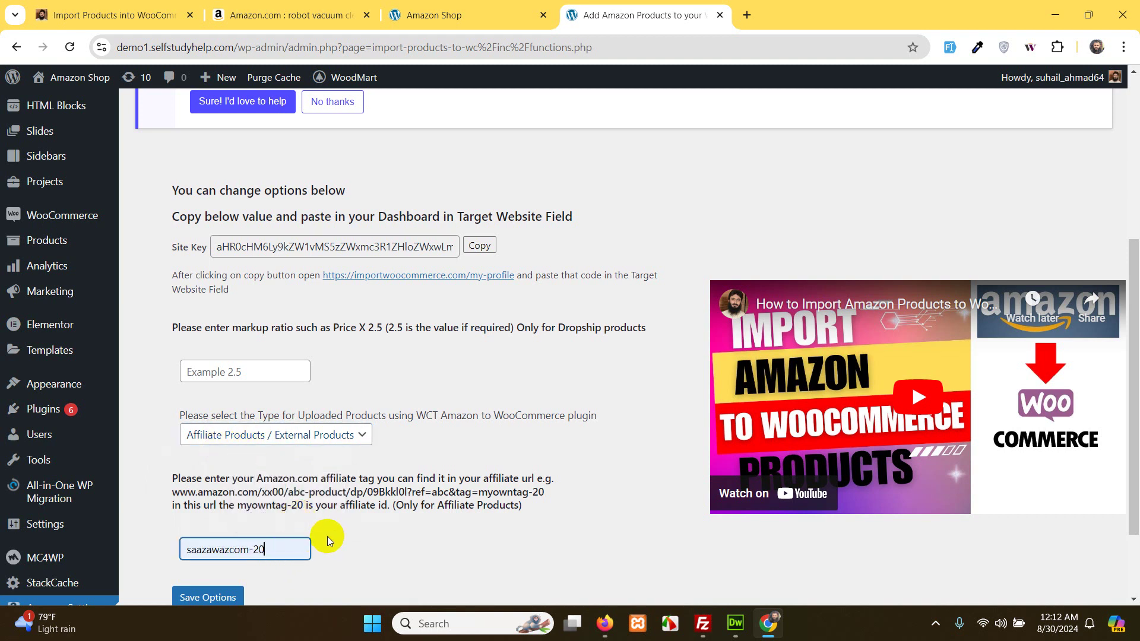
scroll(328, 536, down, 1)
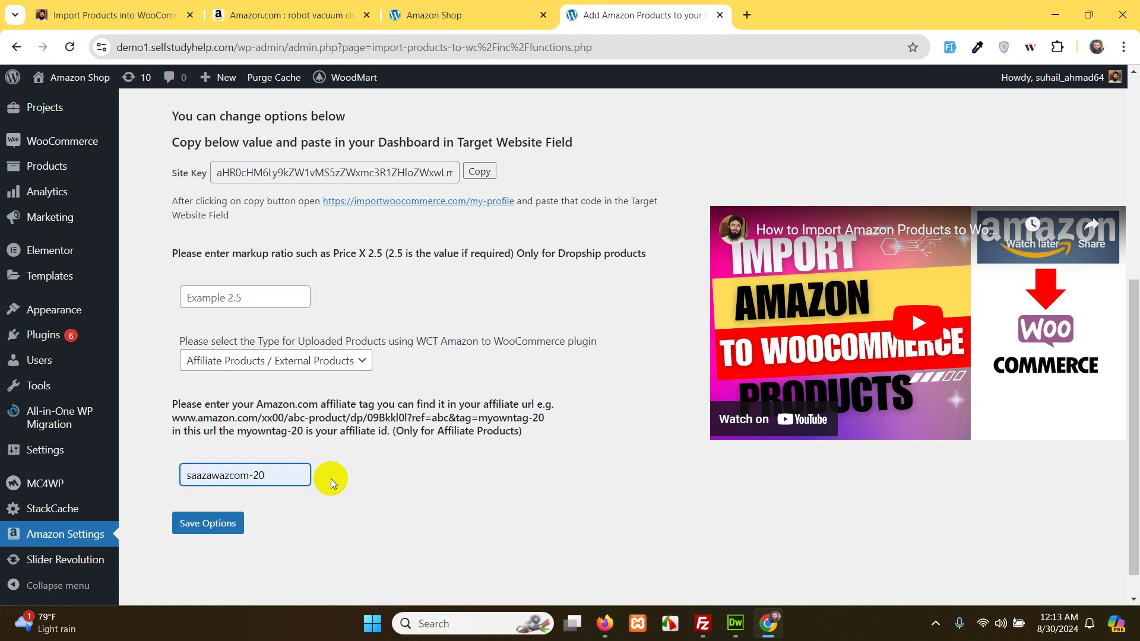
click(221, 526)
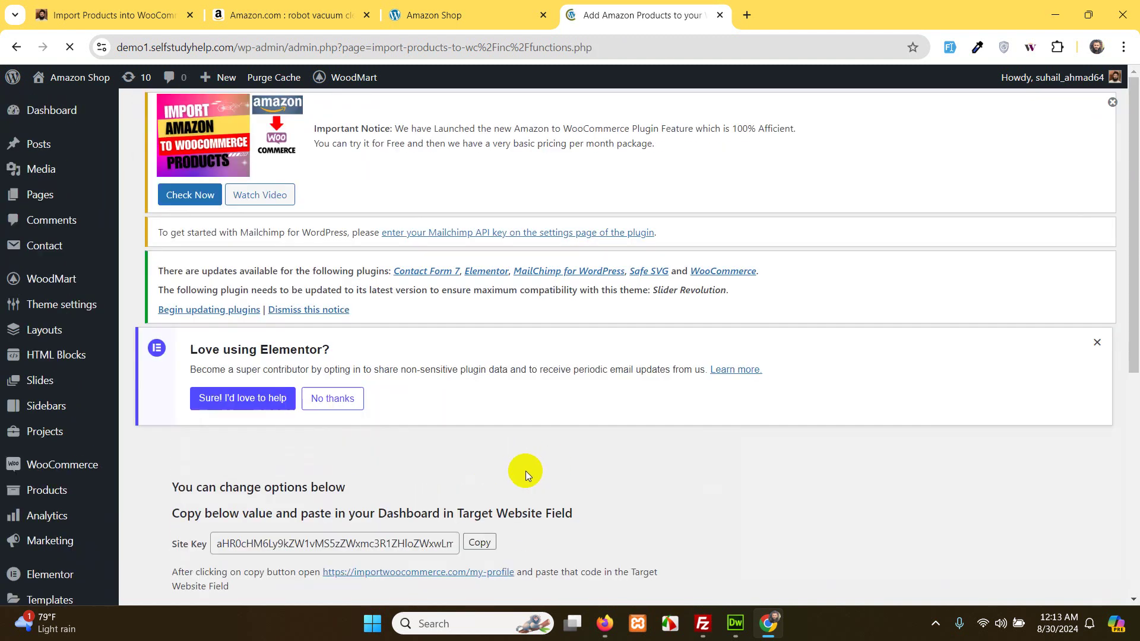
scroll(560, 439, down, 5)
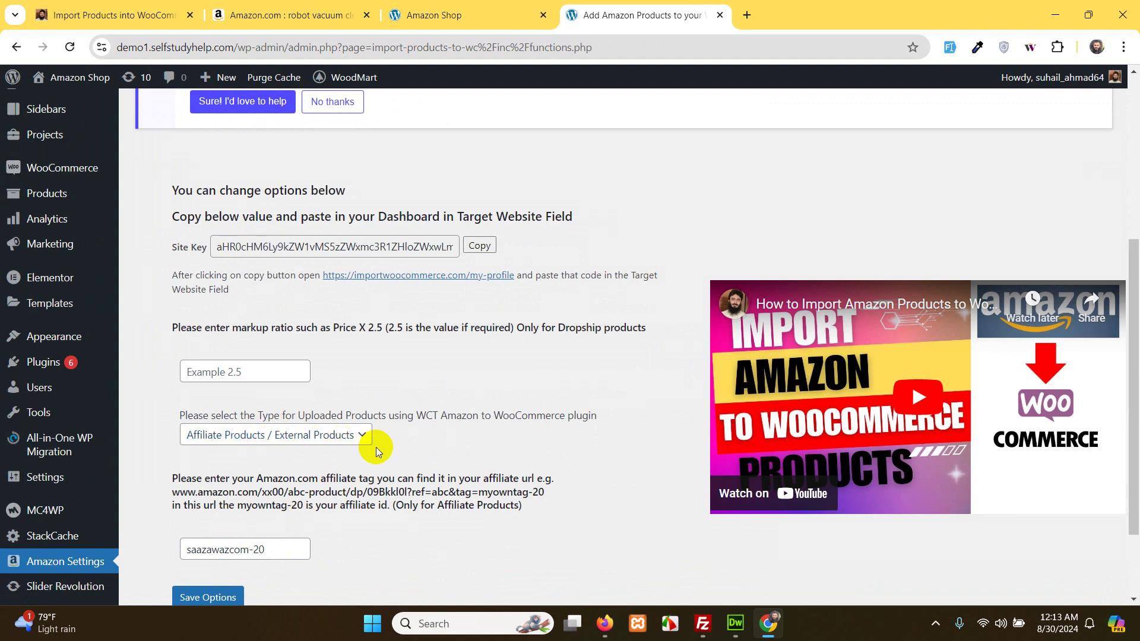
scroll(386, 447, up, 3)
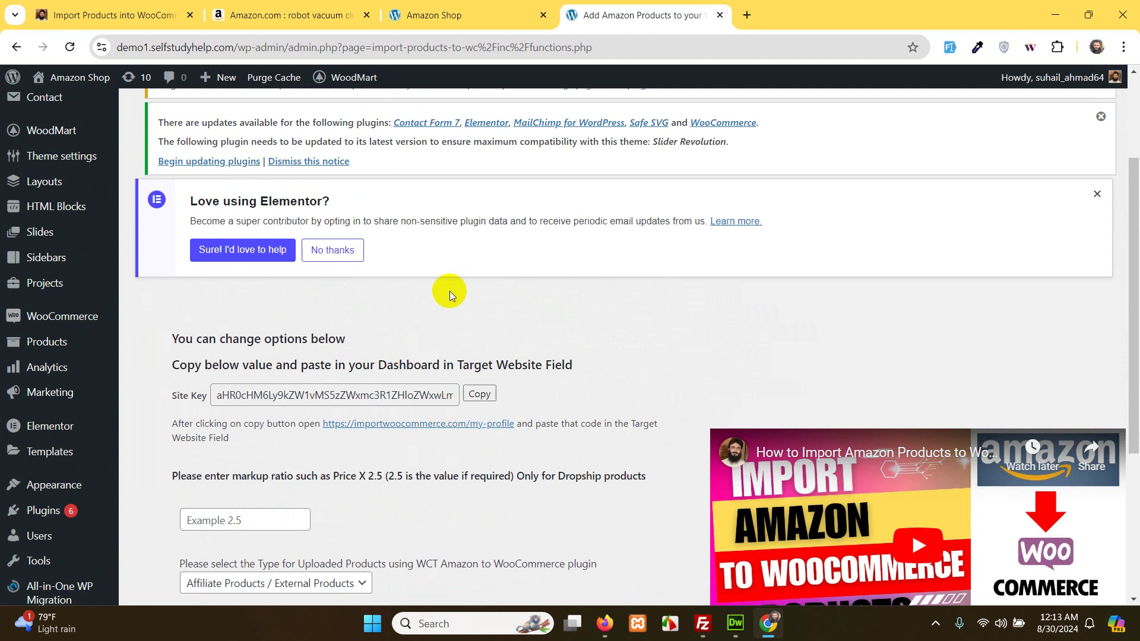
Open Google in a new browser tab and search for "importwoocommerce"
click(746, 15)
click(680, 48)
text(goo)
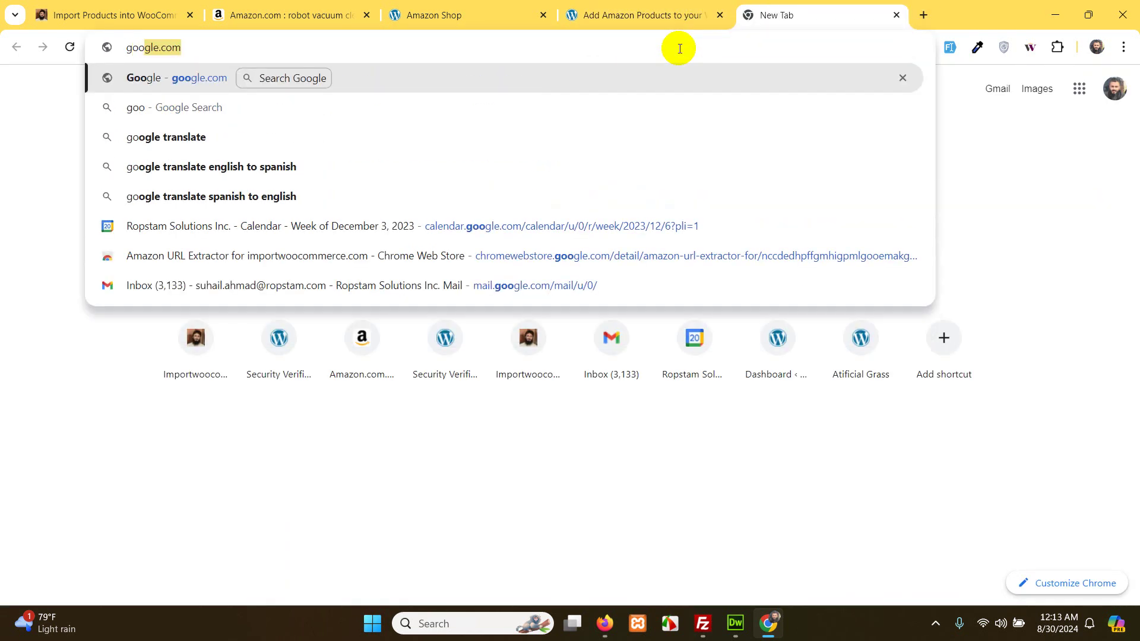
key(Return)
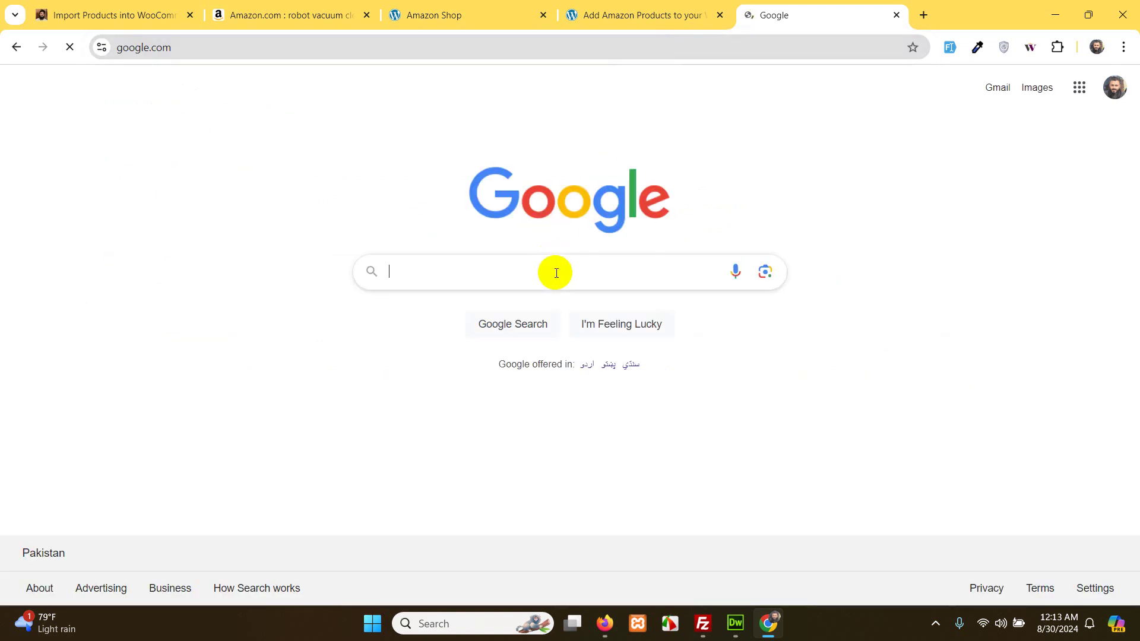
click(556, 273)
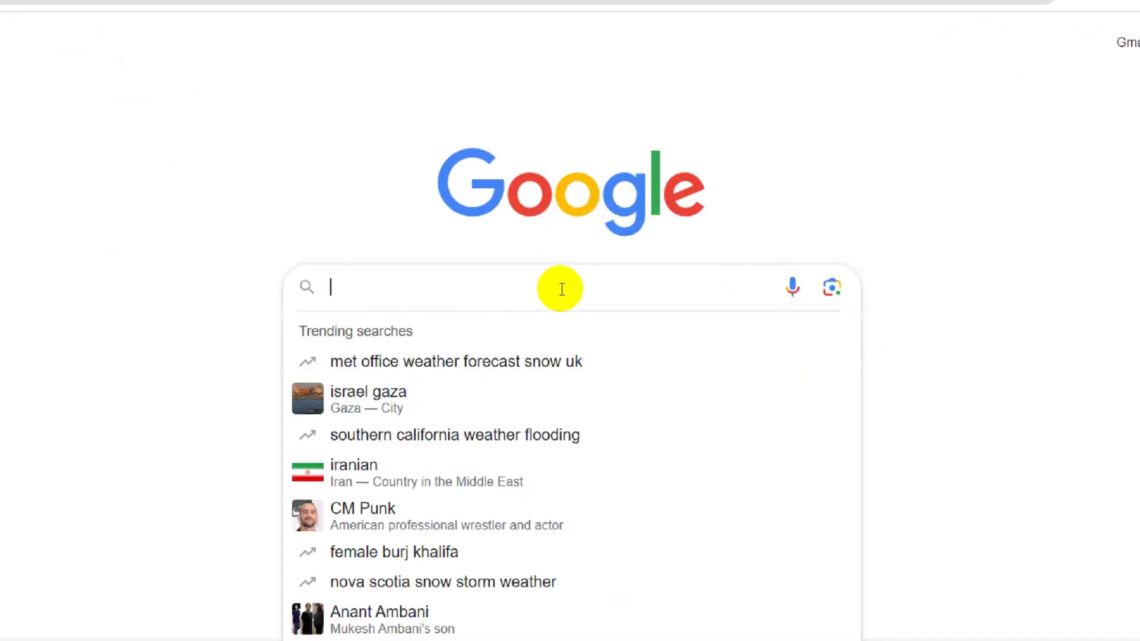
text(importwo)
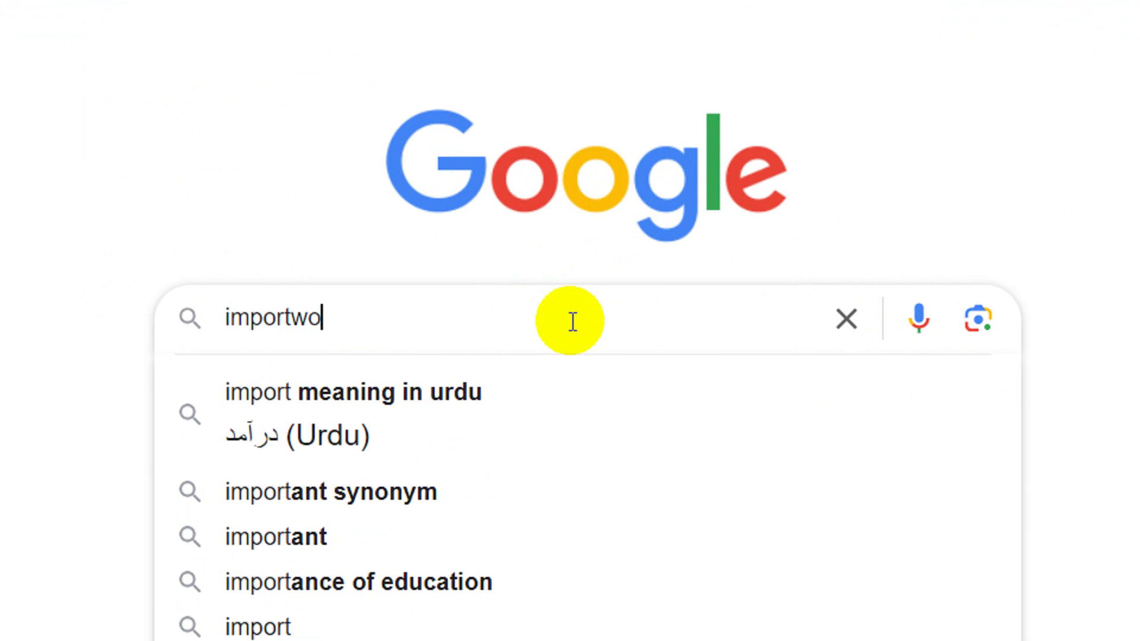
text(ocommerce)
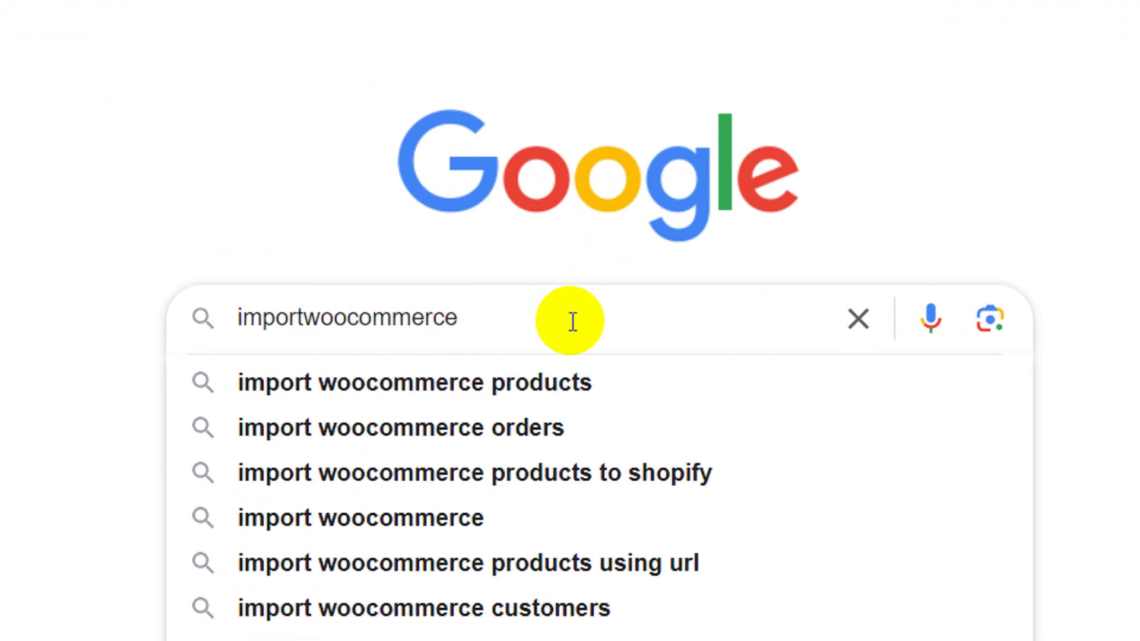
key(Return)
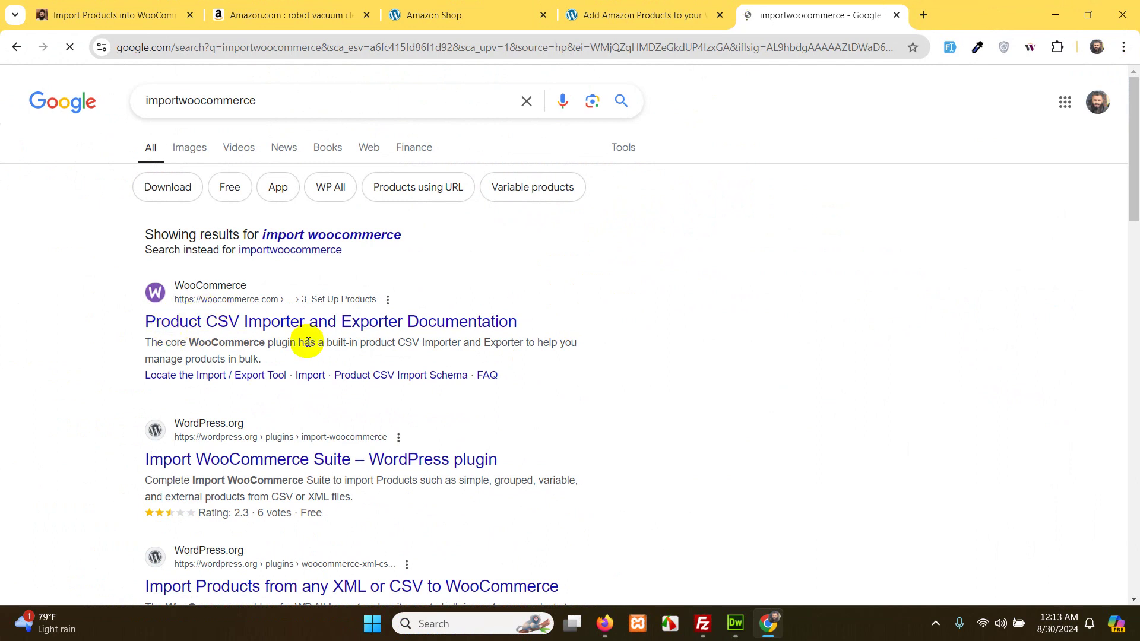
Look through the results, refine the search to "importwoocommerce.com" and open the Importwoocommerce.com website
scroll(305, 376, down, 6)
scroll(306, 386, down, 2)
scroll(307, 383, down, 6)
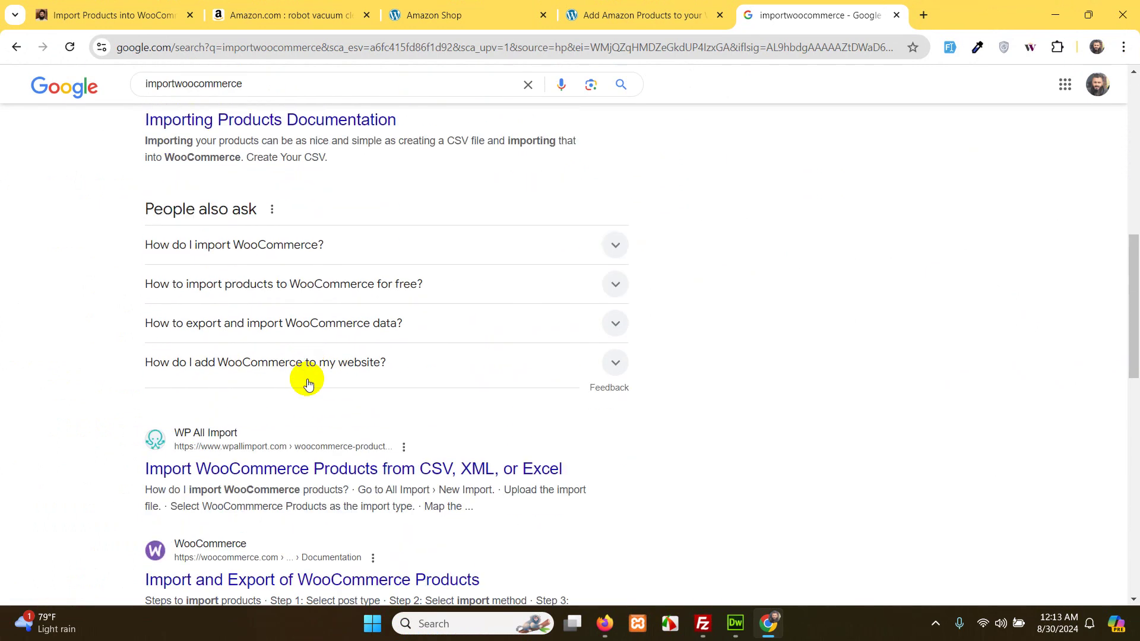
scroll(308, 383, down, 5)
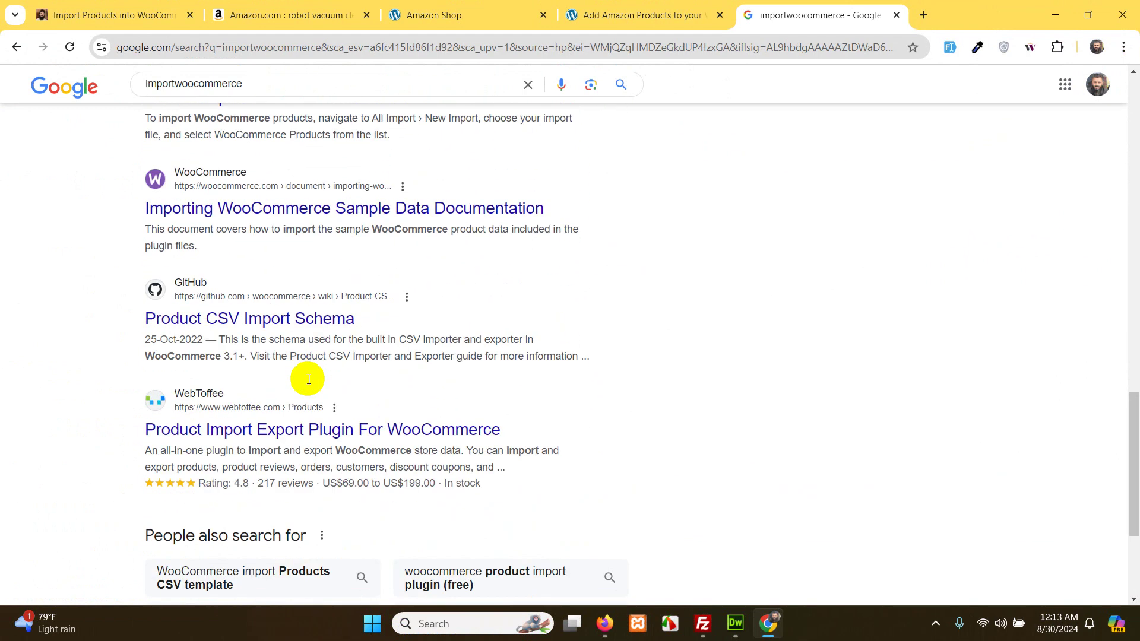
scroll(308, 383, up, 12)
scroll(308, 383, up, 8)
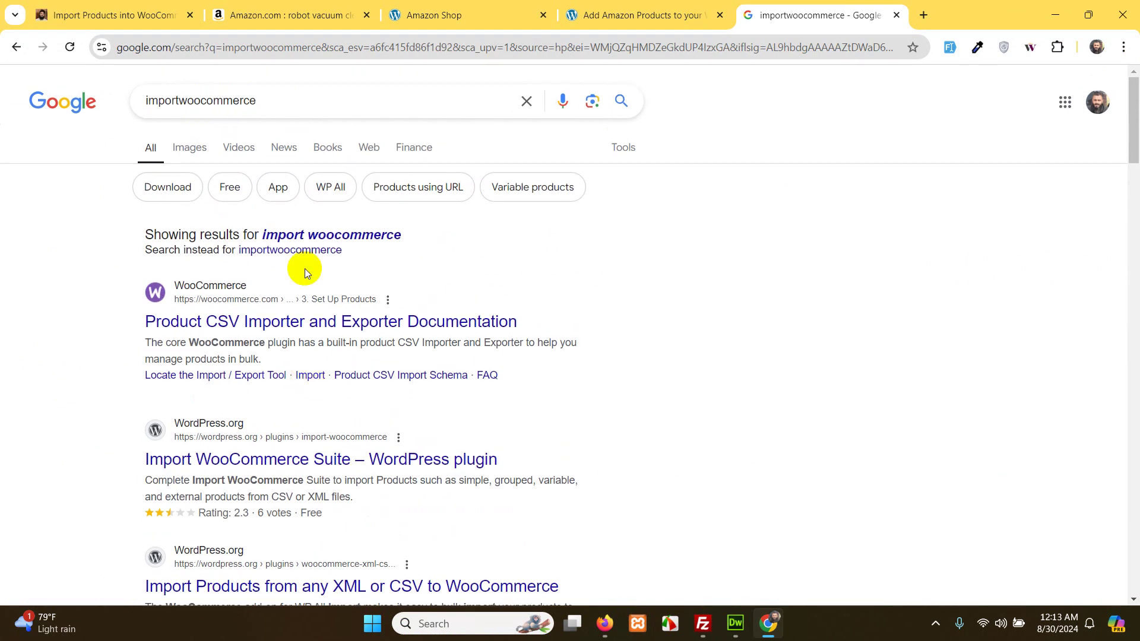
click(305, 98)
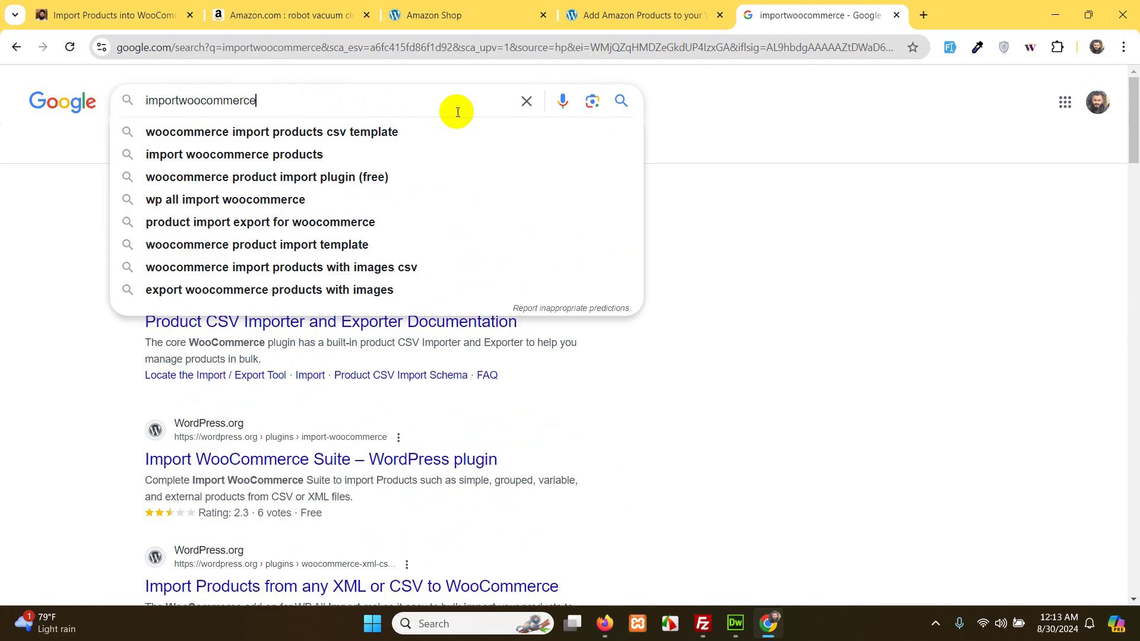
text(.com)
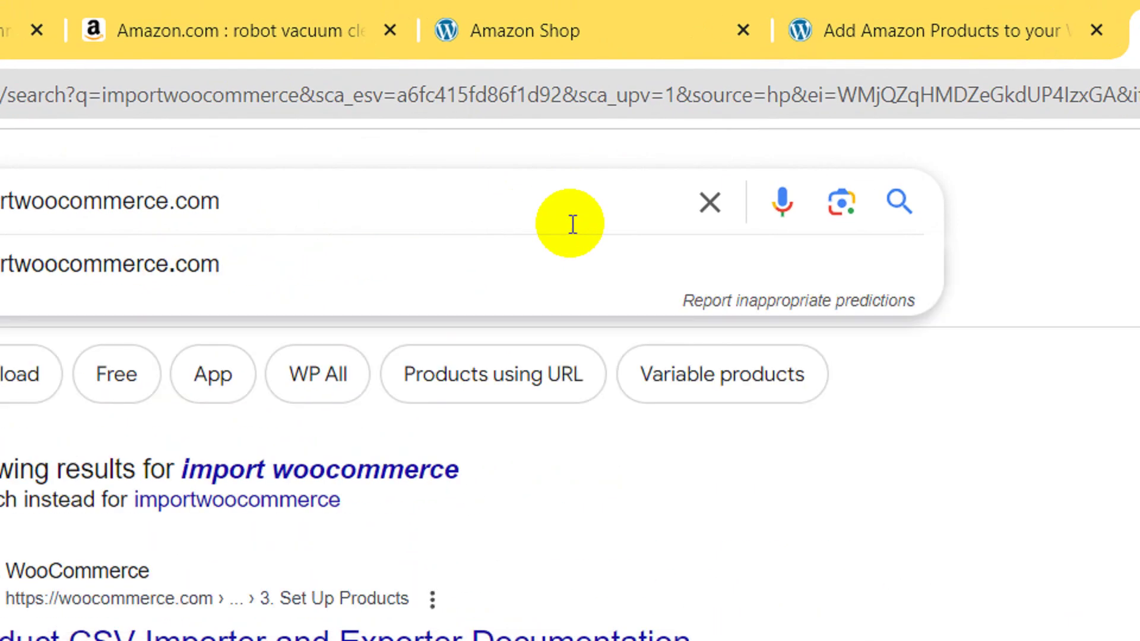
key(Return)
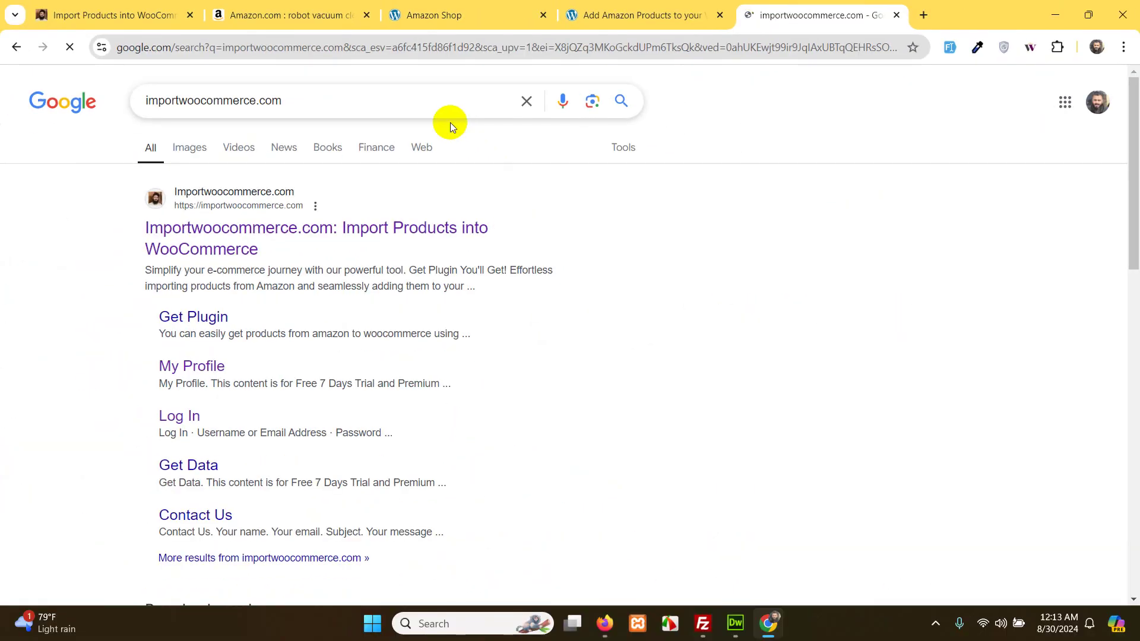
click(282, 239)
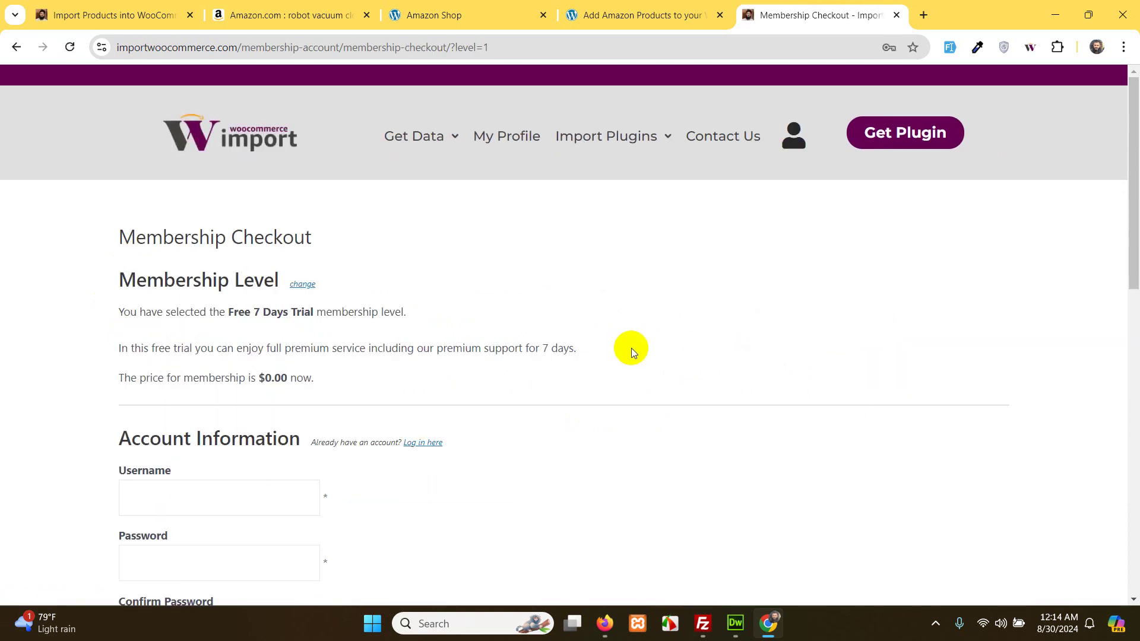
scroll(632, 348, down, 5)
click(285, 201)
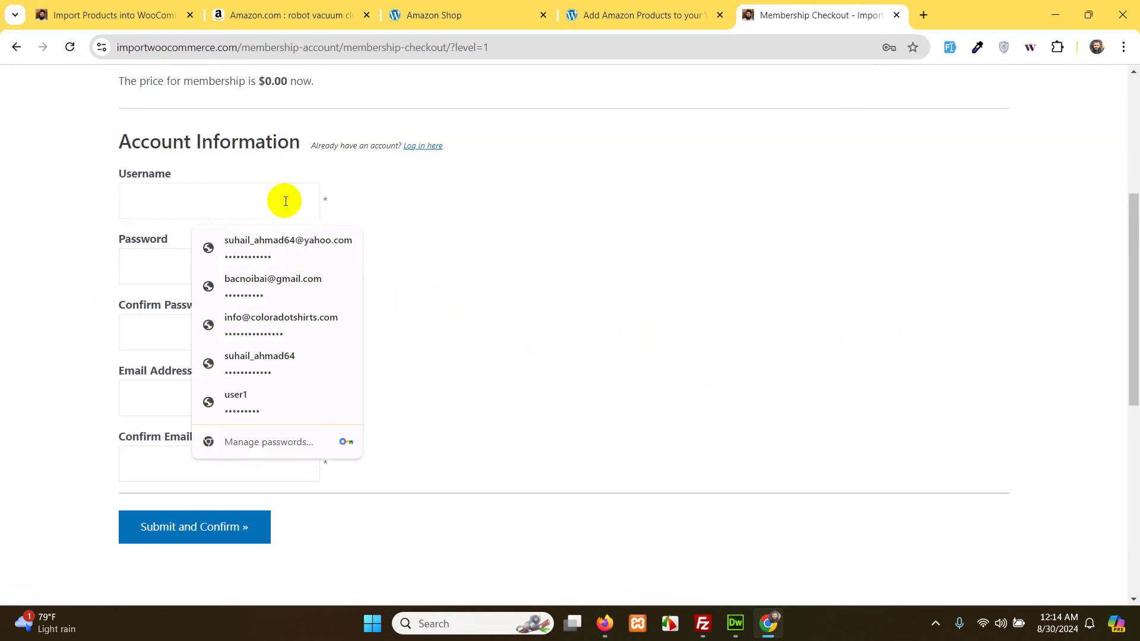
text(suhail_)
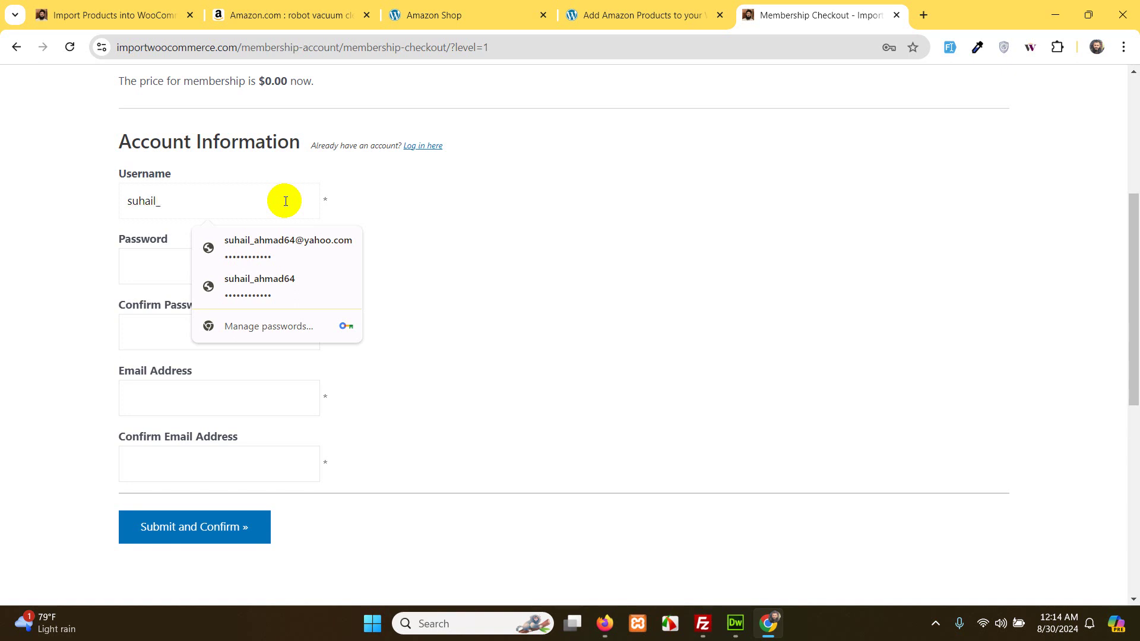
click(427, 383)
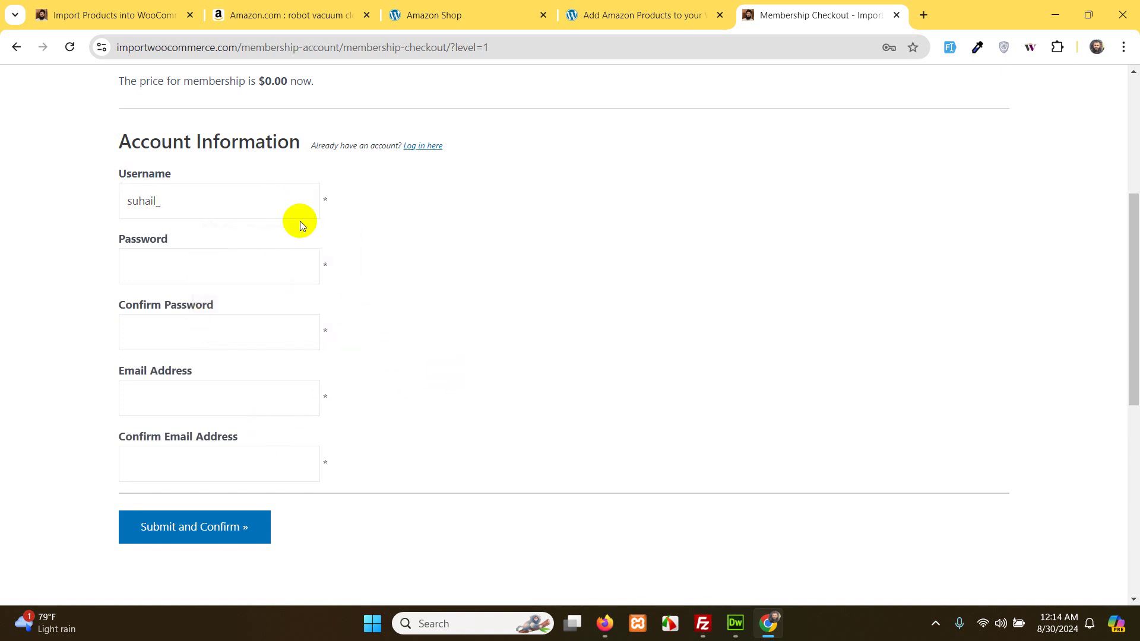
scroll(357, 469, up, 5)
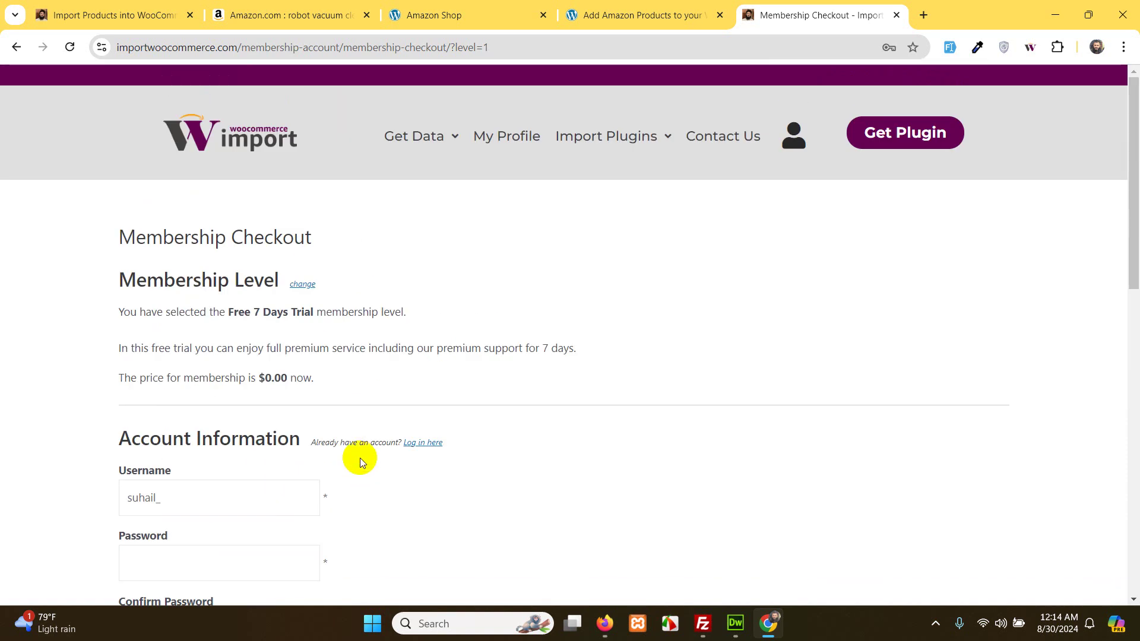
Open the login page from My Profile and log in with the saved account email and password
mouse_move(435, 145)
click(504, 138)
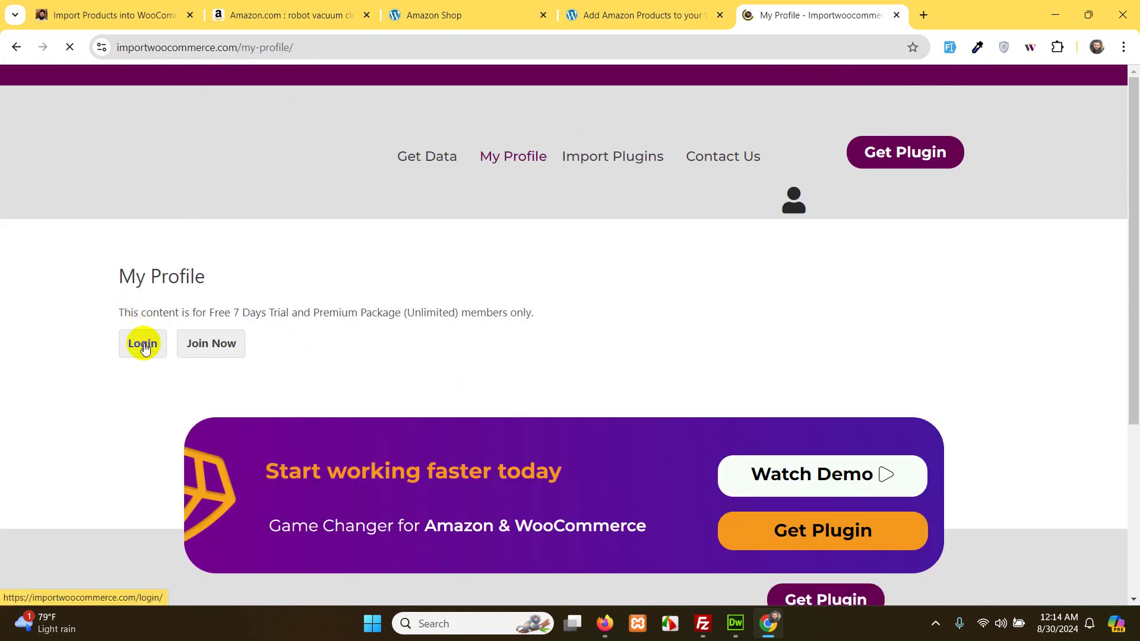
click(142, 344)
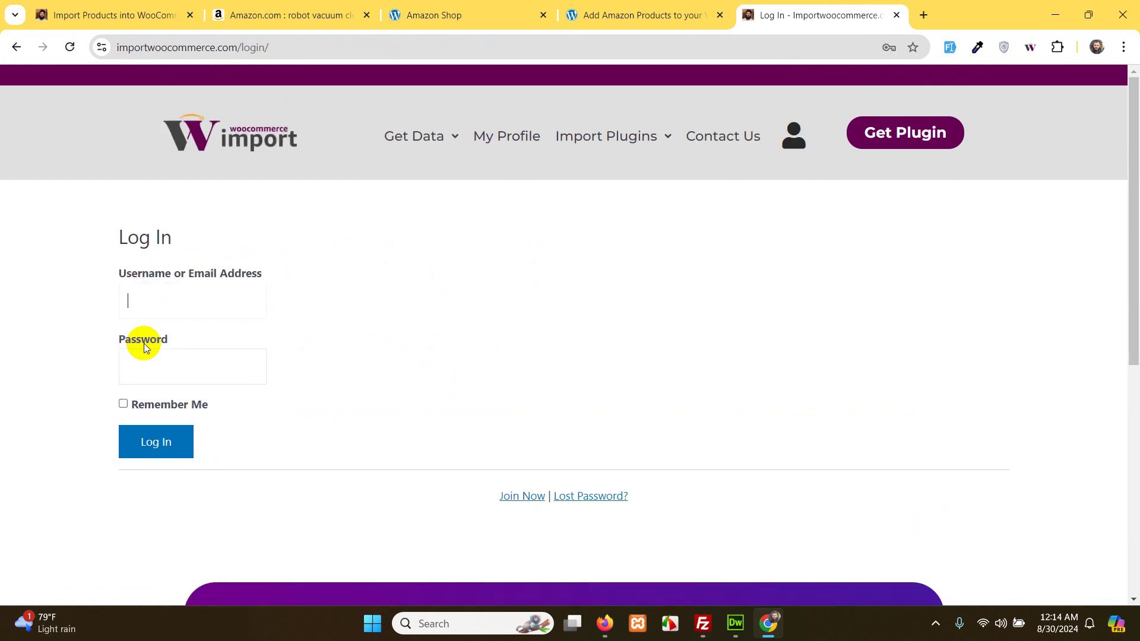
click(202, 293)
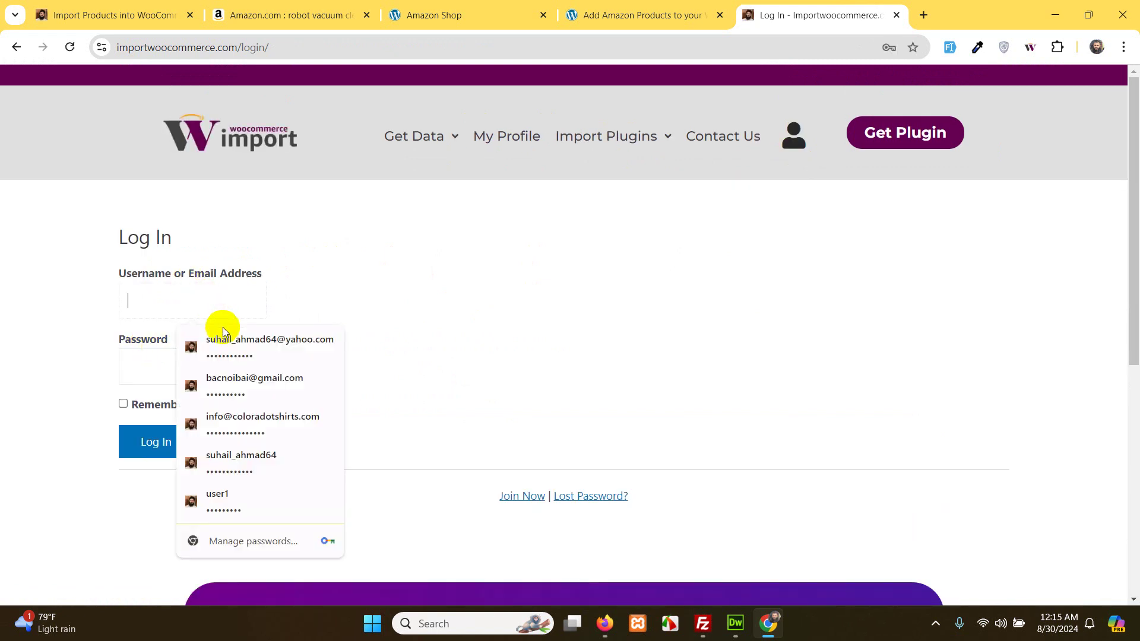
click(225, 355)
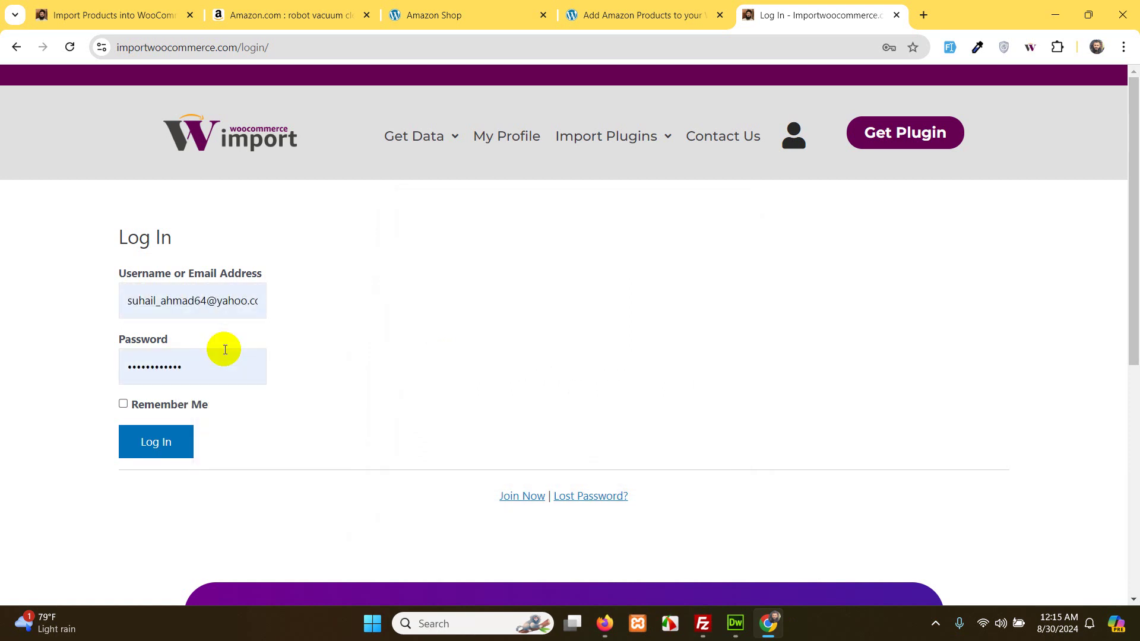
click(162, 439)
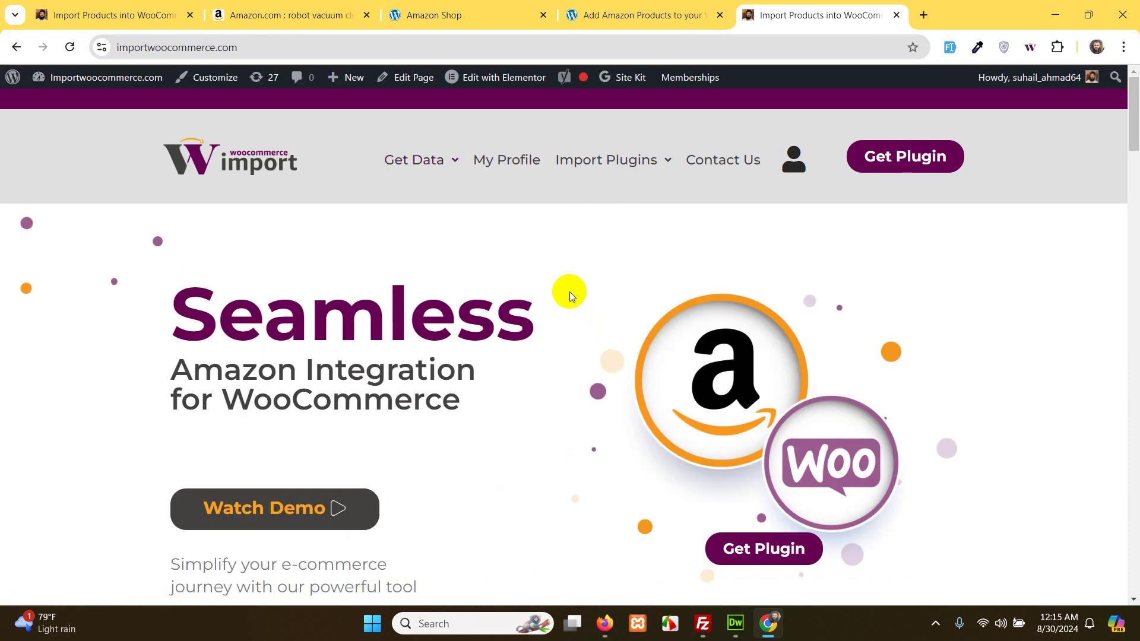
Open My Profile on importwoocommerce.com and copy the site key from the plugin options of the WordPress shop
click(517, 166)
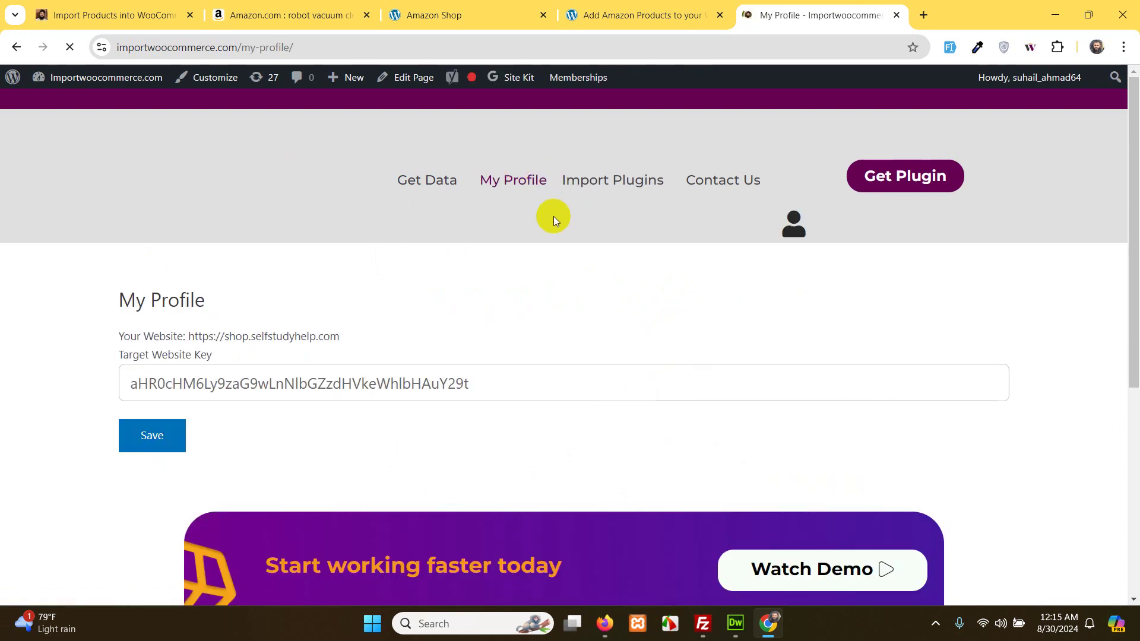
click(622, 22)
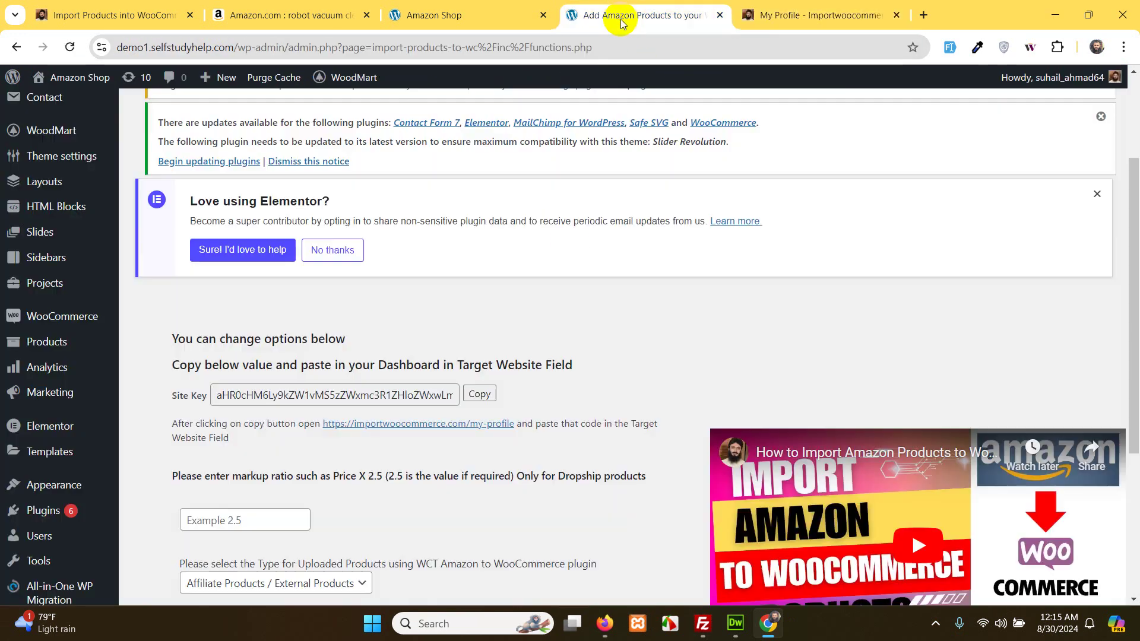
click(486, 396)
click(689, 153)
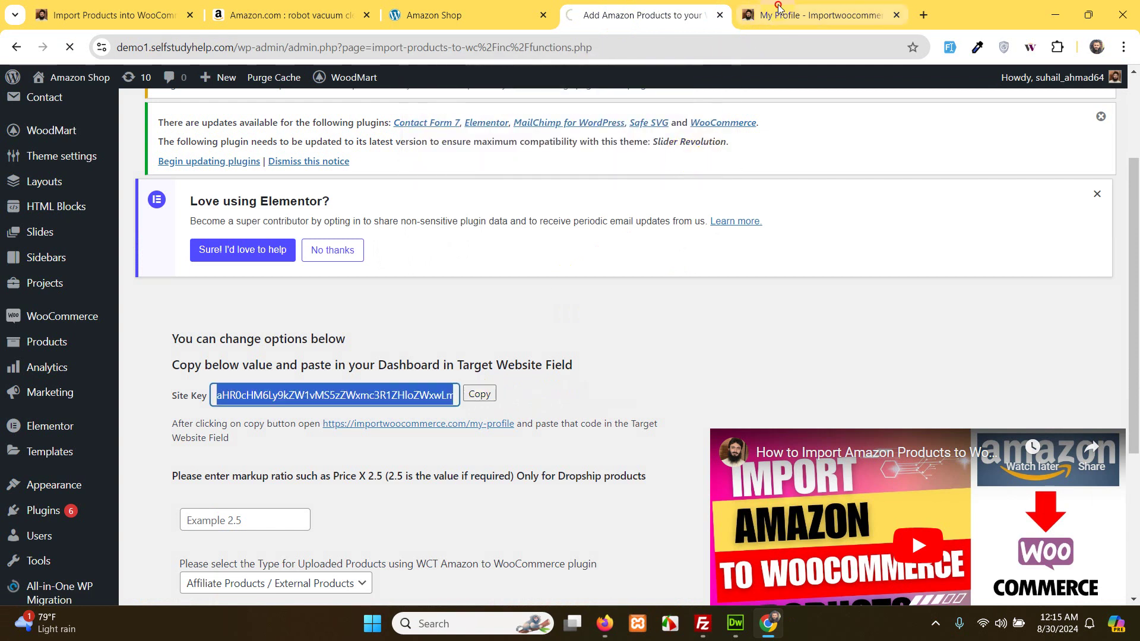
Replace the Target Website Key in My Profile with the copied site key and save the profile
click(775, 13)
click(476, 343)
drag(477, 343, 94, 343)
right_click(198, 356)
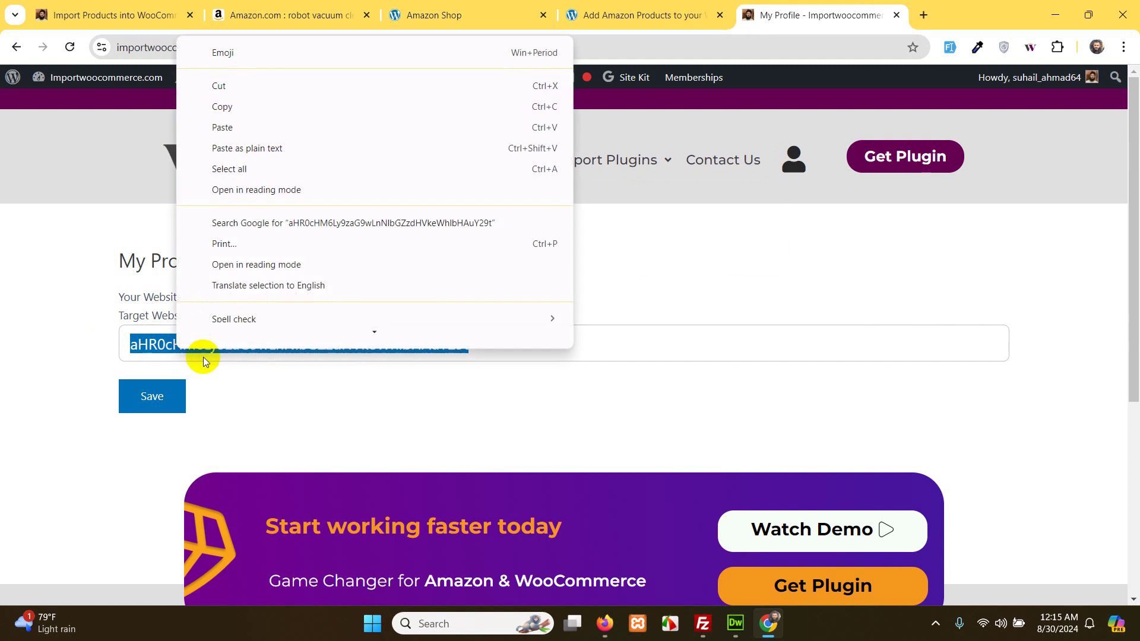
click(255, 143)
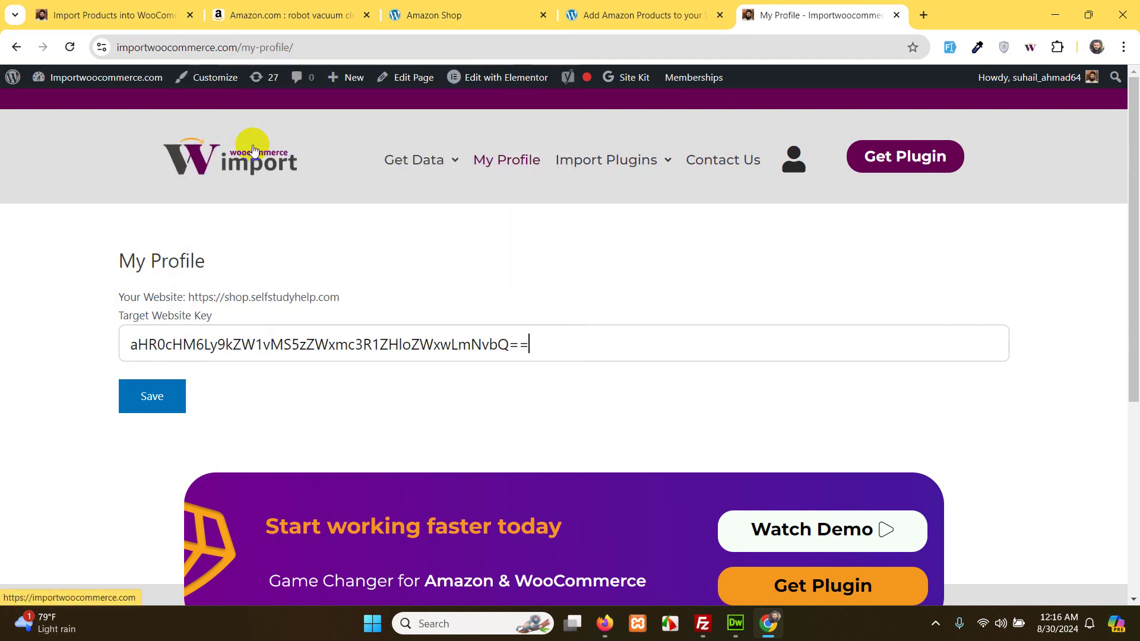
click(156, 396)
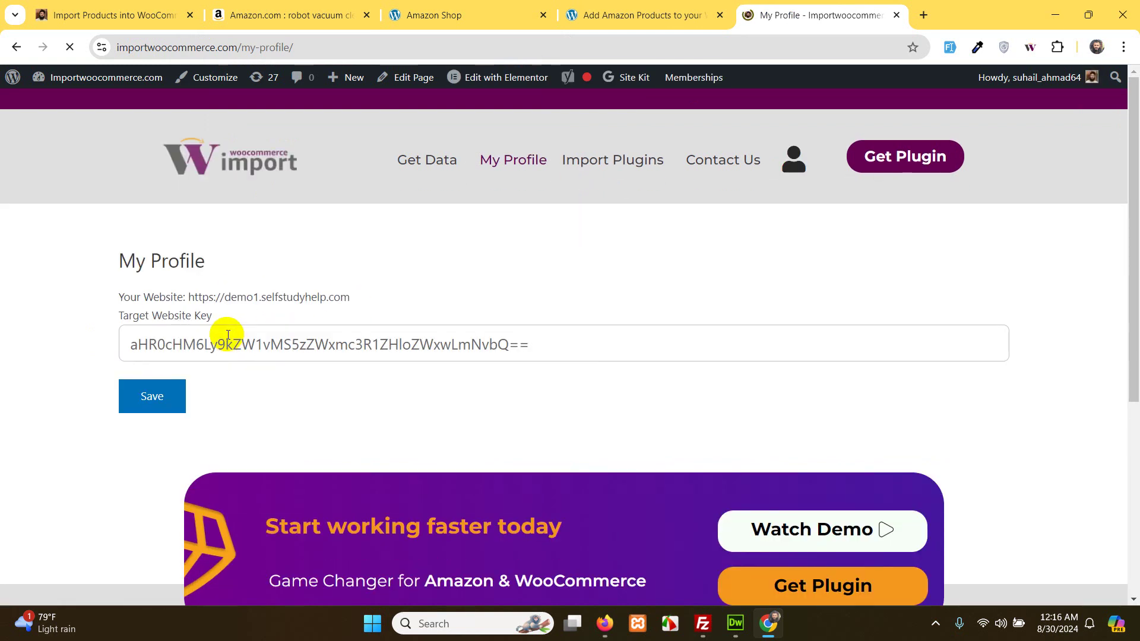
Compare the website address shown in My Profile with the address of the WordPress shop
drag(226, 300, 338, 297)
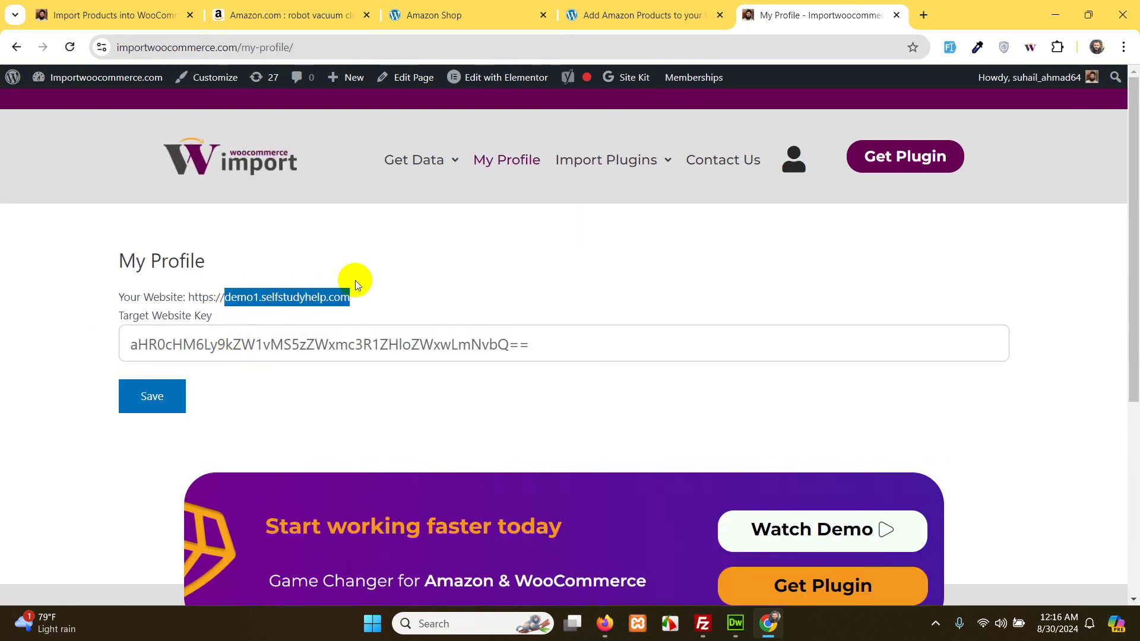
click(641, 15)
drag(231, 47, 117, 47)
key(ctrl+Tab)
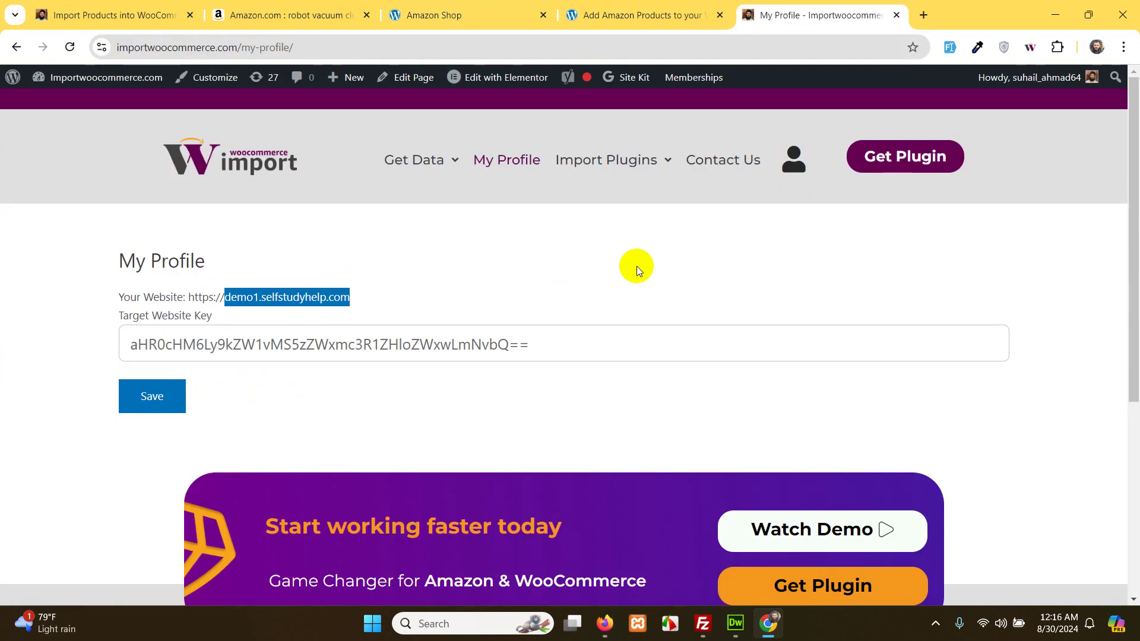
On the Get Amazon Data page, check the Chrome Web Store listing of the downloadable extension and reload the data page
mouse_move(427, 158)
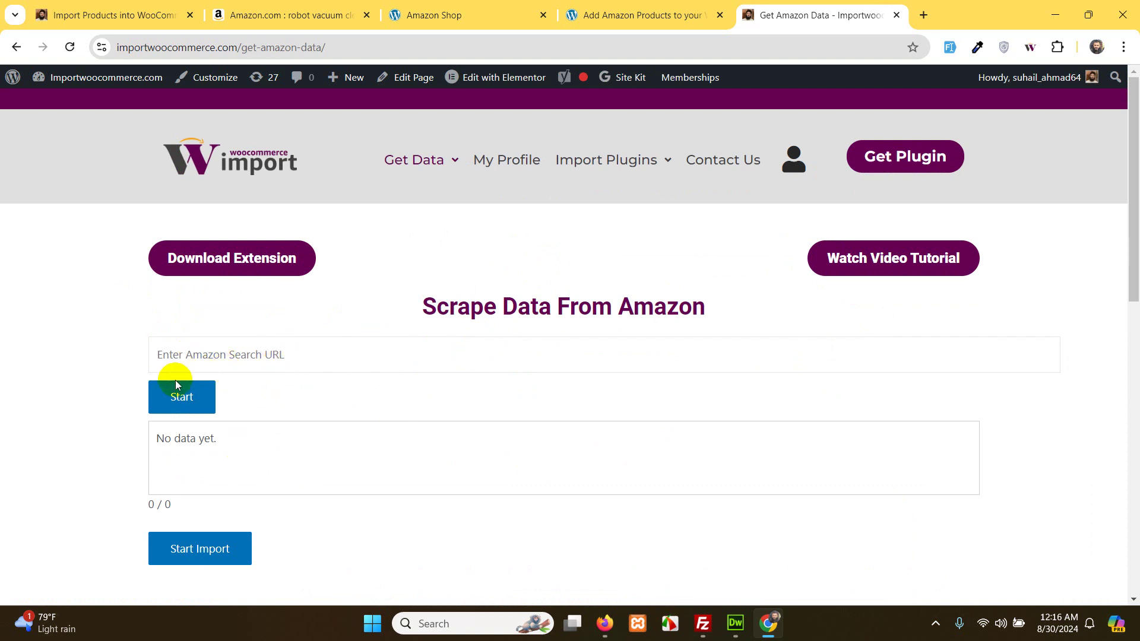
click(191, 408)
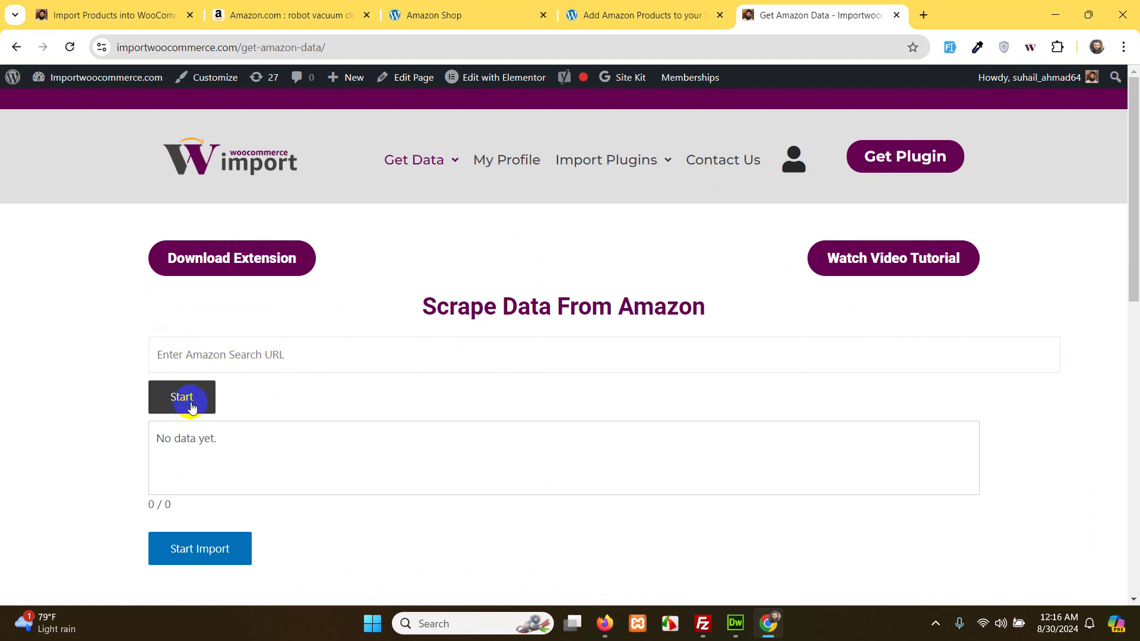
click(244, 261)
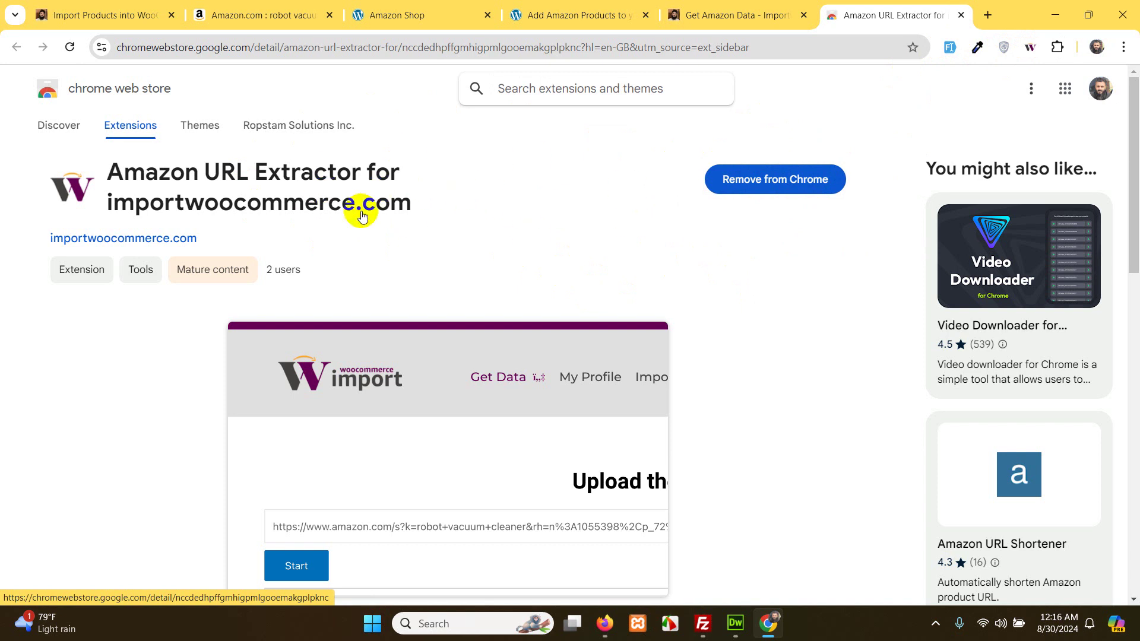
click(960, 16)
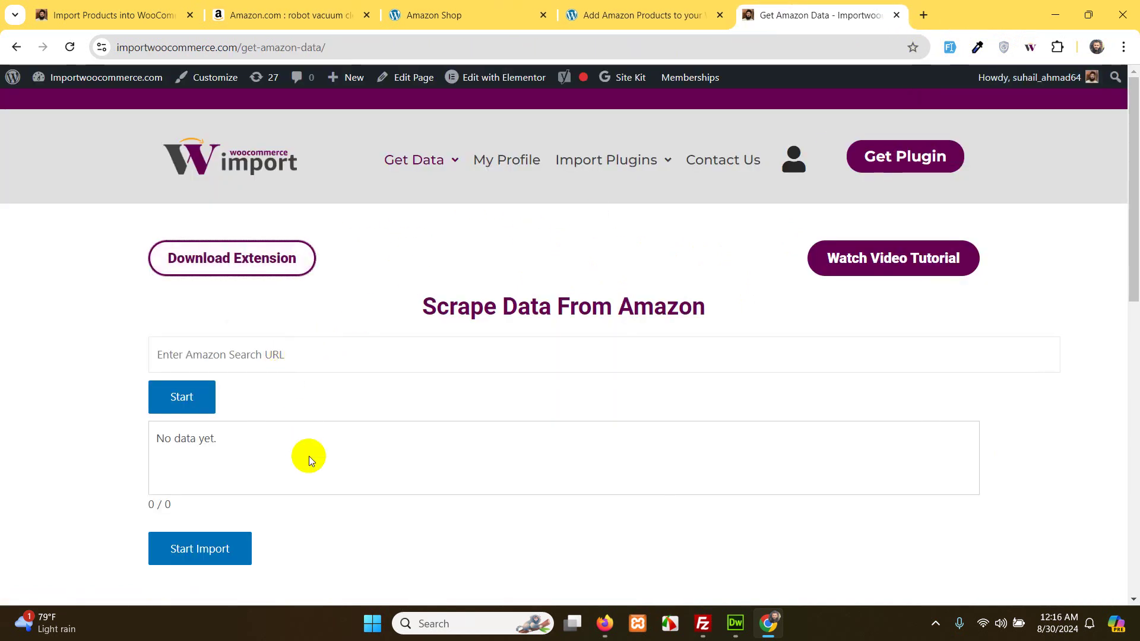
click(69, 46)
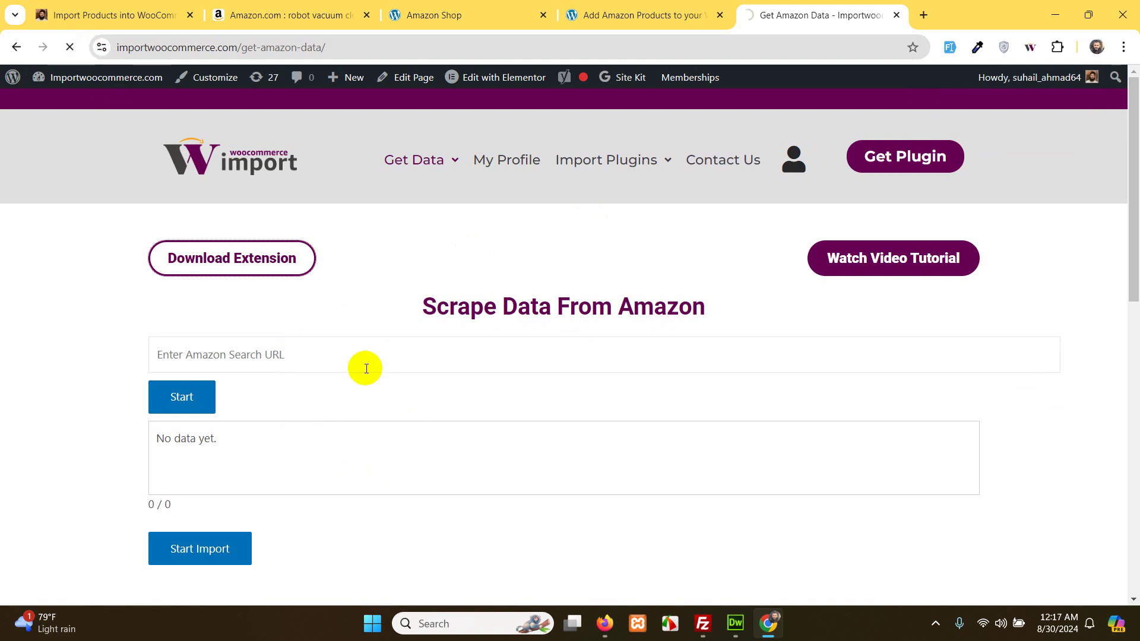
Copy the full URL of the Amazon search results for robot vacuum cleaner
click(286, 15)
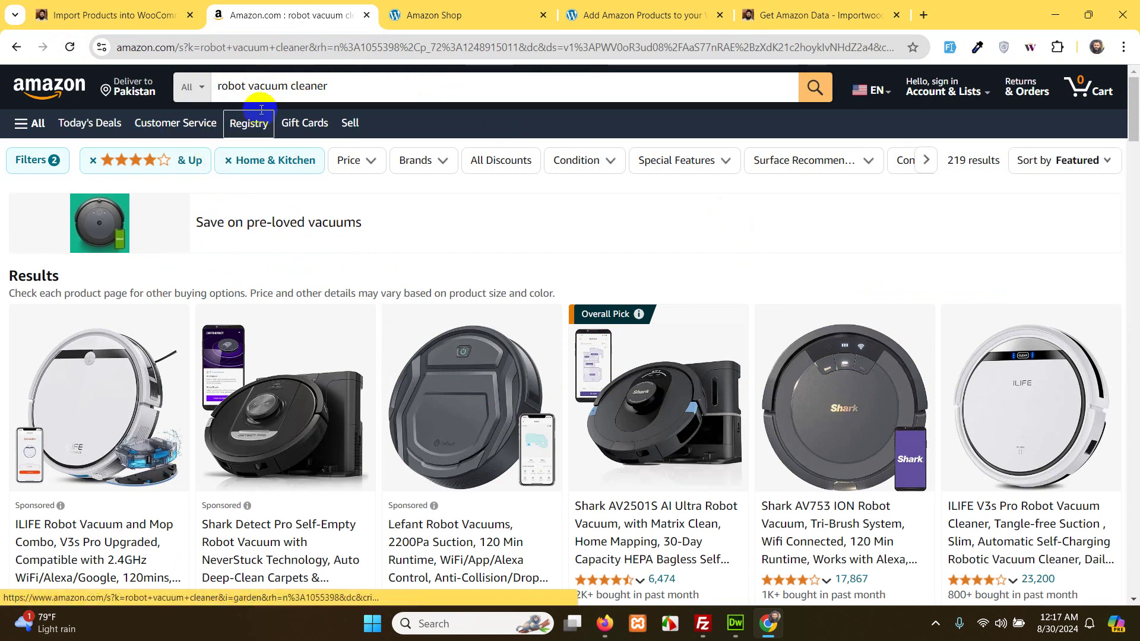
right_click(311, 50)
click(285, 46)
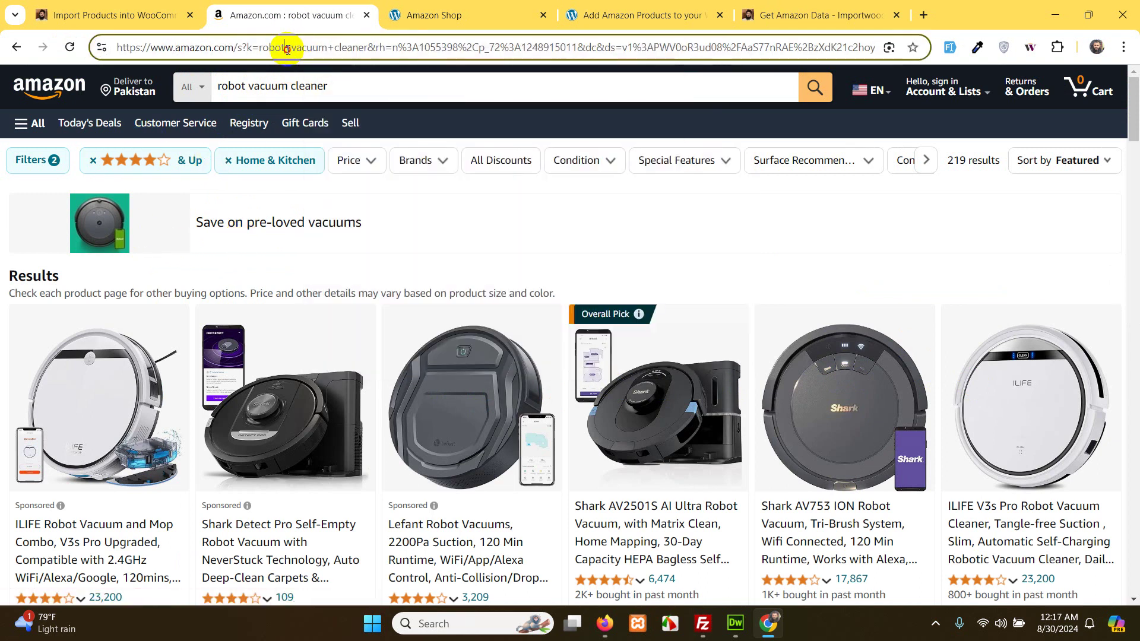
key(ctrl+a)
right_click(286, 47)
click(332, 185)
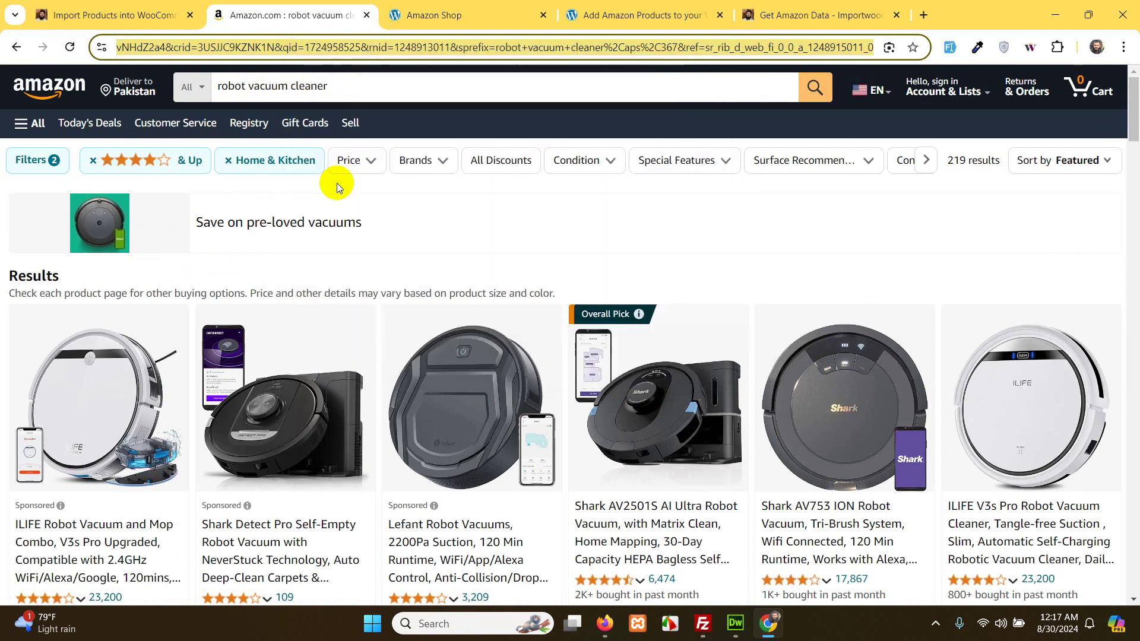
Paste the copied Amazon search URL into the Scrape Data From Amazon form and start scraping
click(791, 22)
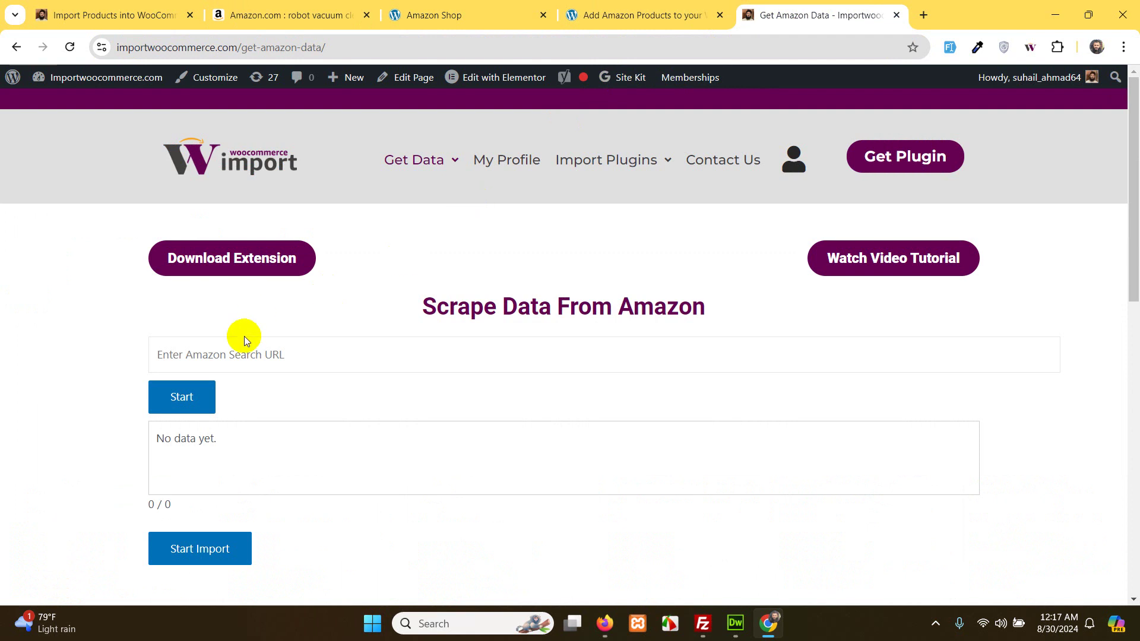
right_click(288, 356)
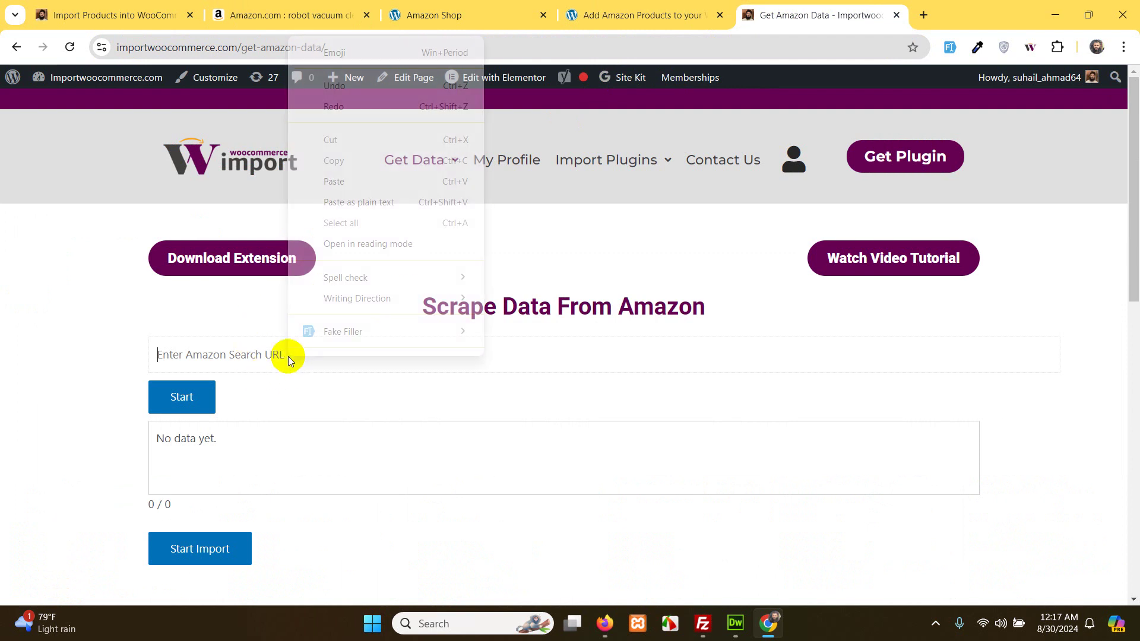
click(355, 182)
click(205, 397)
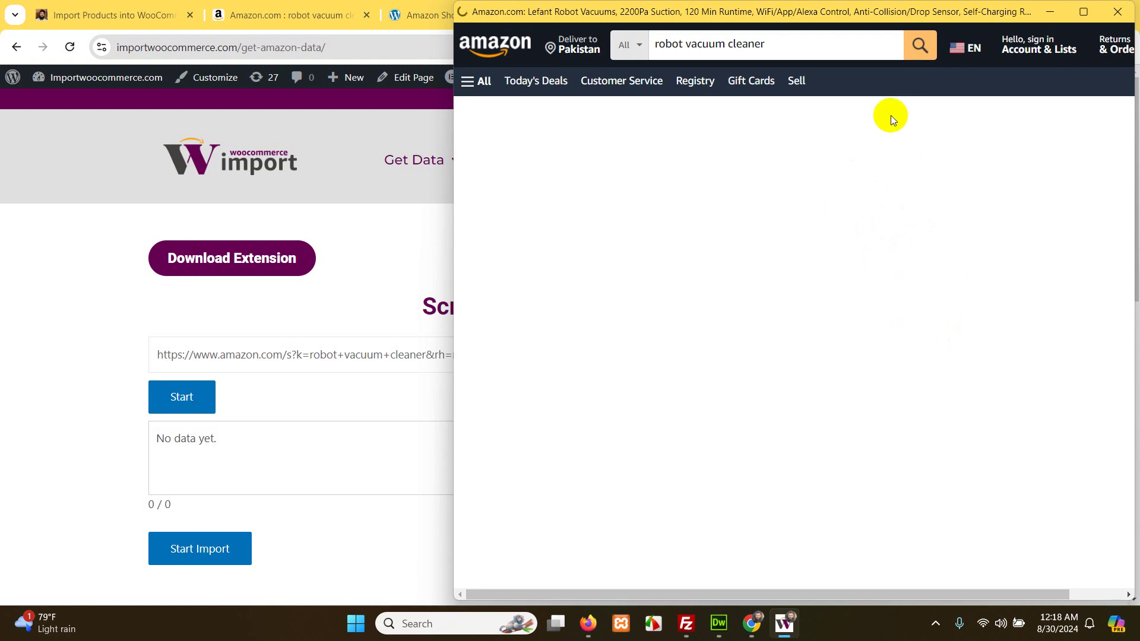
click(859, 91)
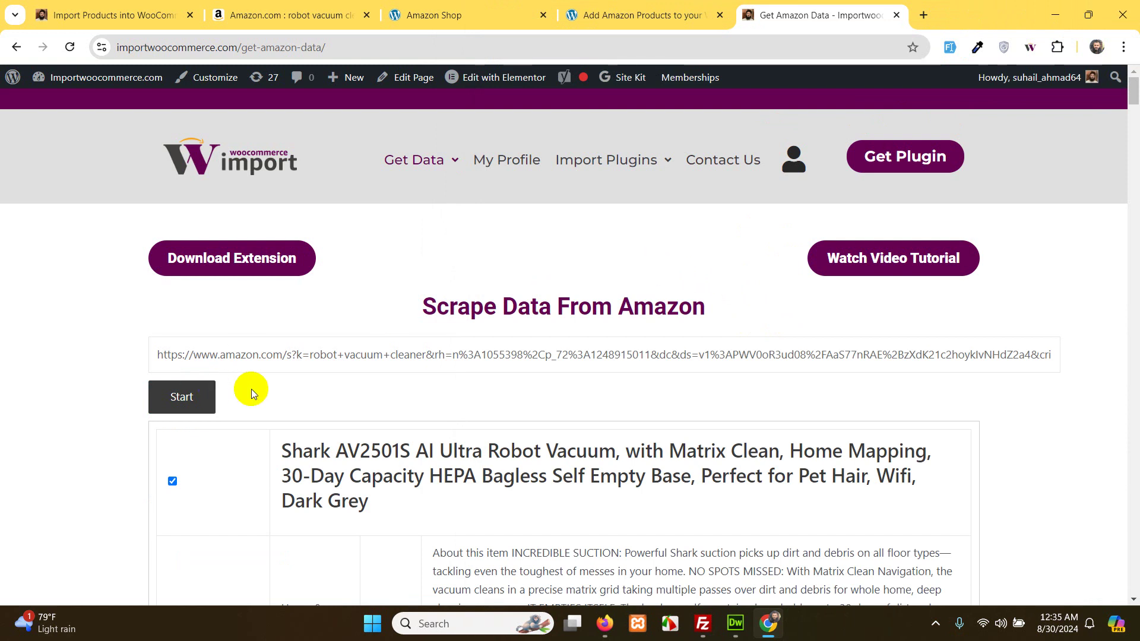
Look through the scraped robot vacuum products, checking their titles, categories, prices, descriptions and which ones are selected
scroll(405, 400, down, 3)
scroll(419, 351, down, 5)
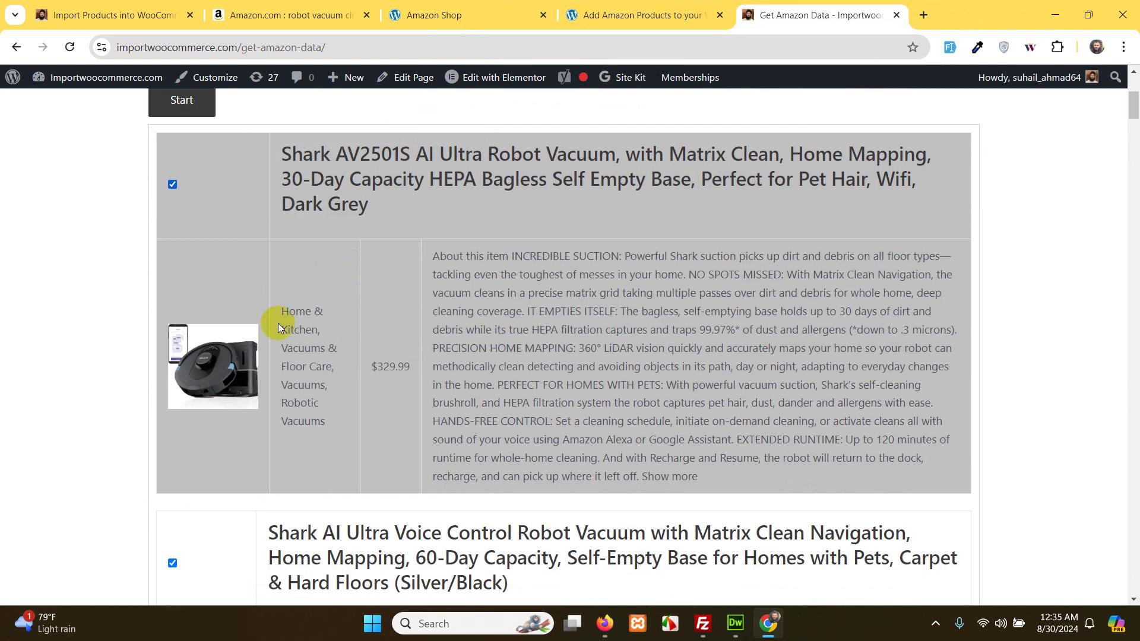
scroll(292, 397, up, 2)
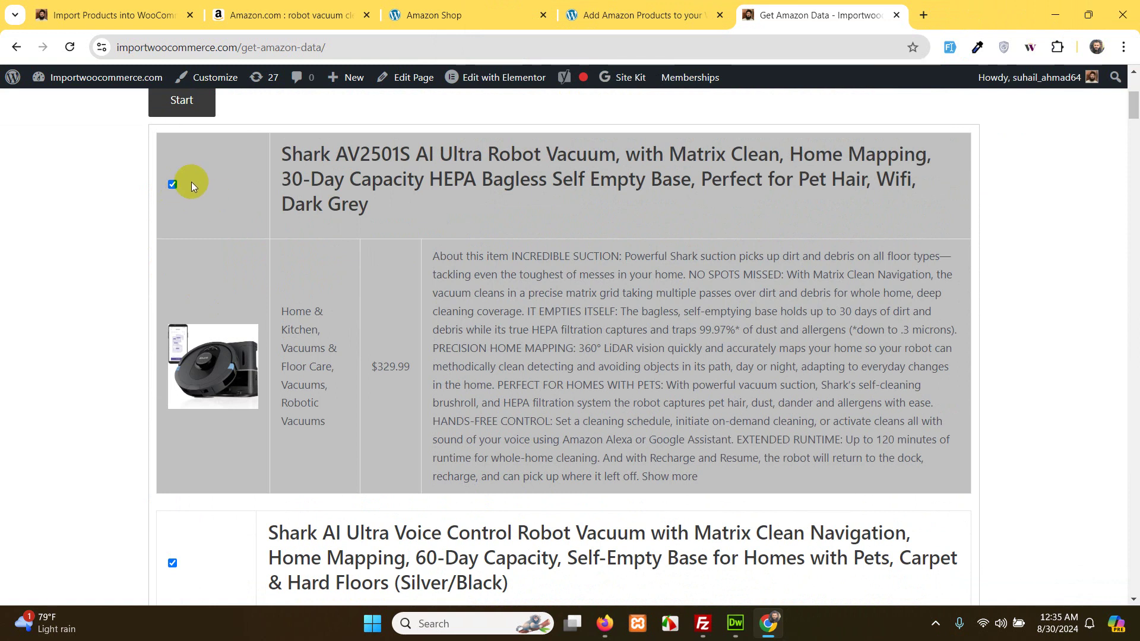
scroll(203, 430, down, 15)
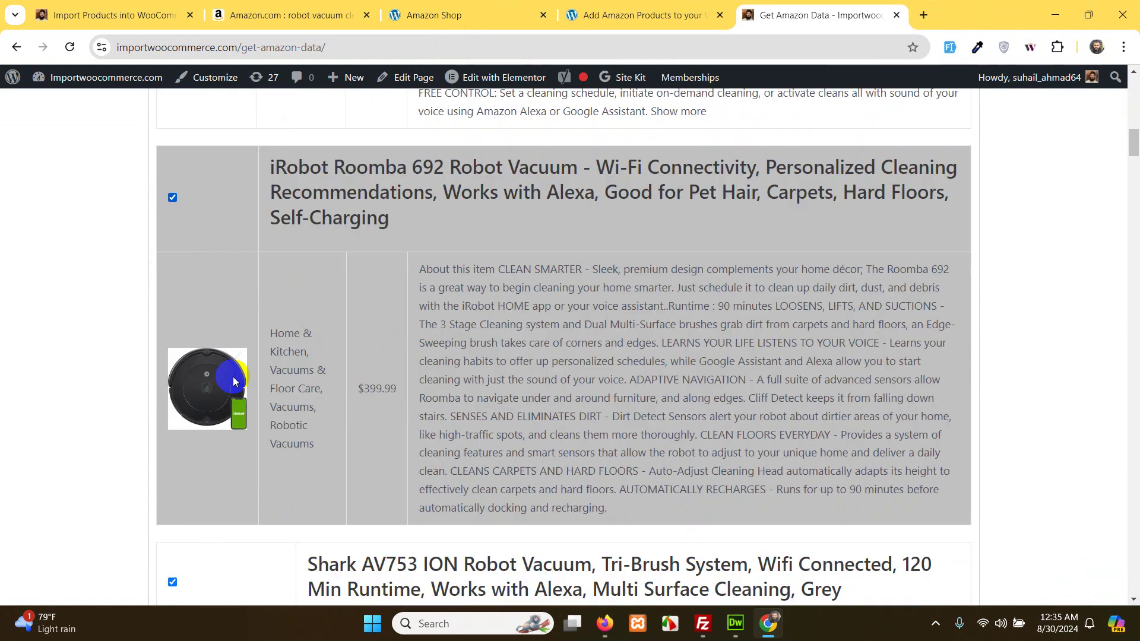
scroll(236, 383, down, 20)
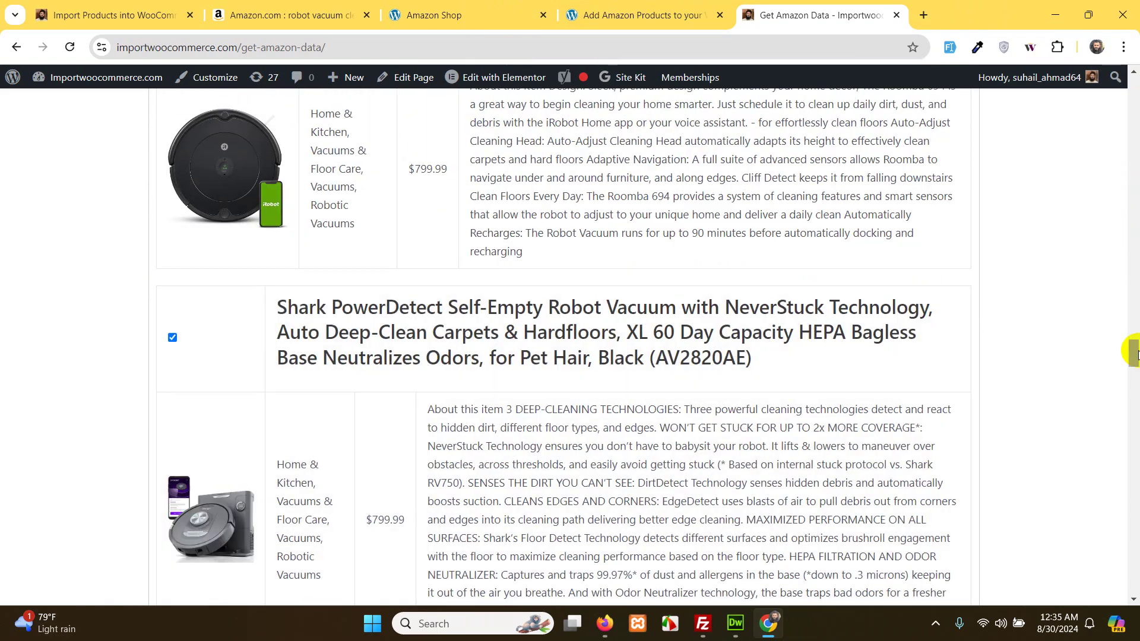
drag(1130, 349, 1127, 554)
scroll(382, 353, up, 1)
scroll(368, 362, up, 5)
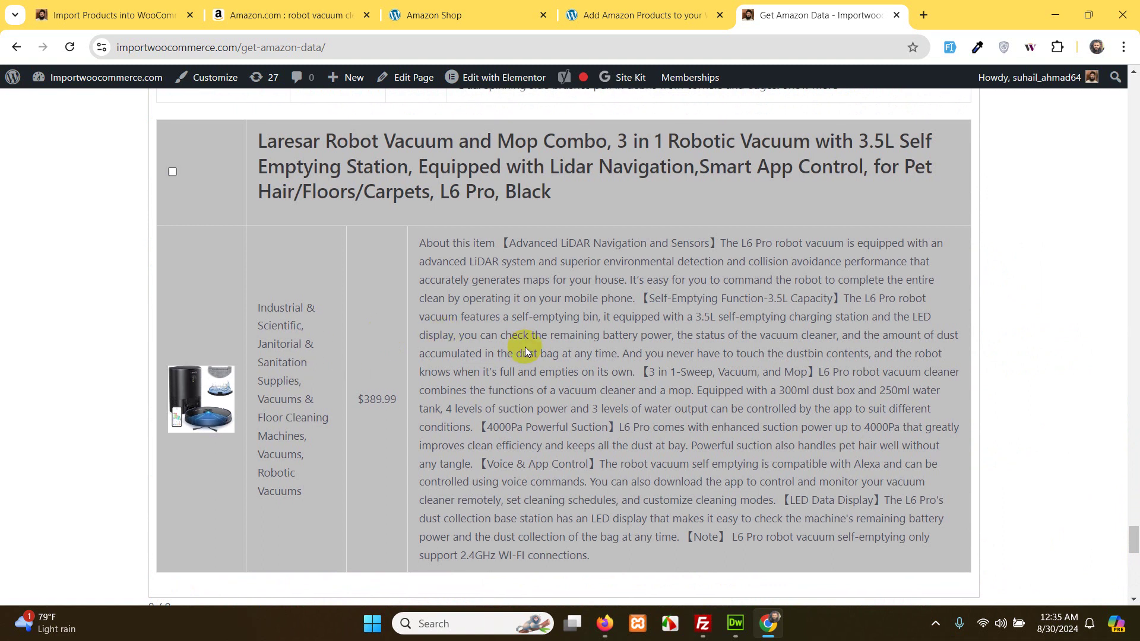
scroll(522, 347, up, 7)
scroll(529, 335, up, 5)
scroll(526, 335, up, 15)
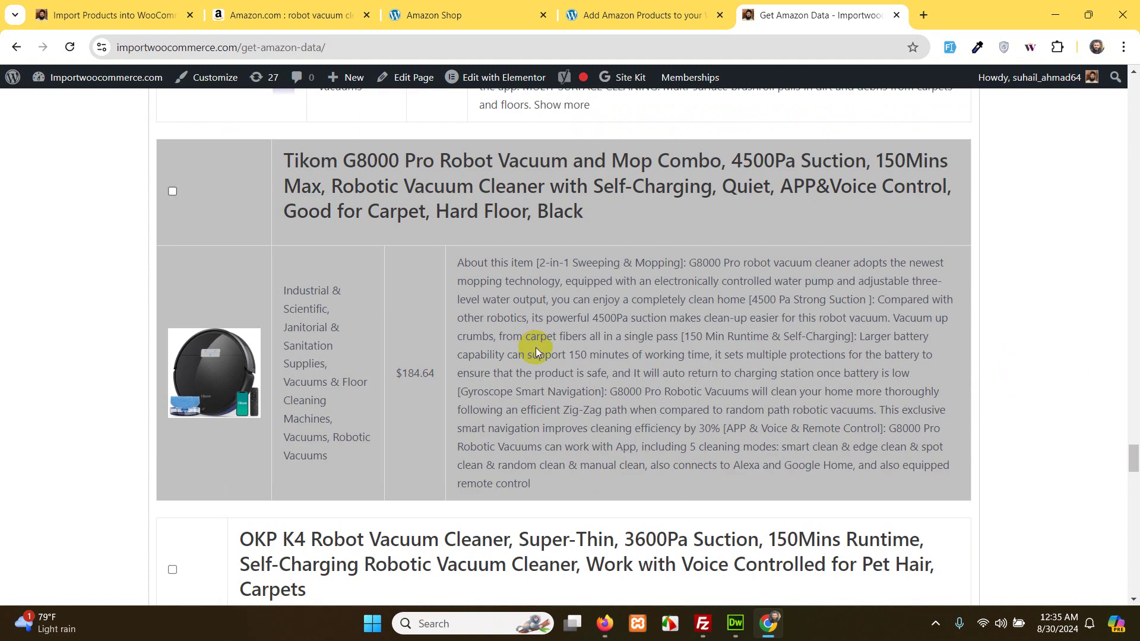
Deselect the ticked robot vacuums in the scraped list, from the Shark AV2001 up to the Shark RV2310 Matrix
scroll(593, 311, up, 4)
scroll(584, 242, up, 12)
scroll(584, 241, up, 15)
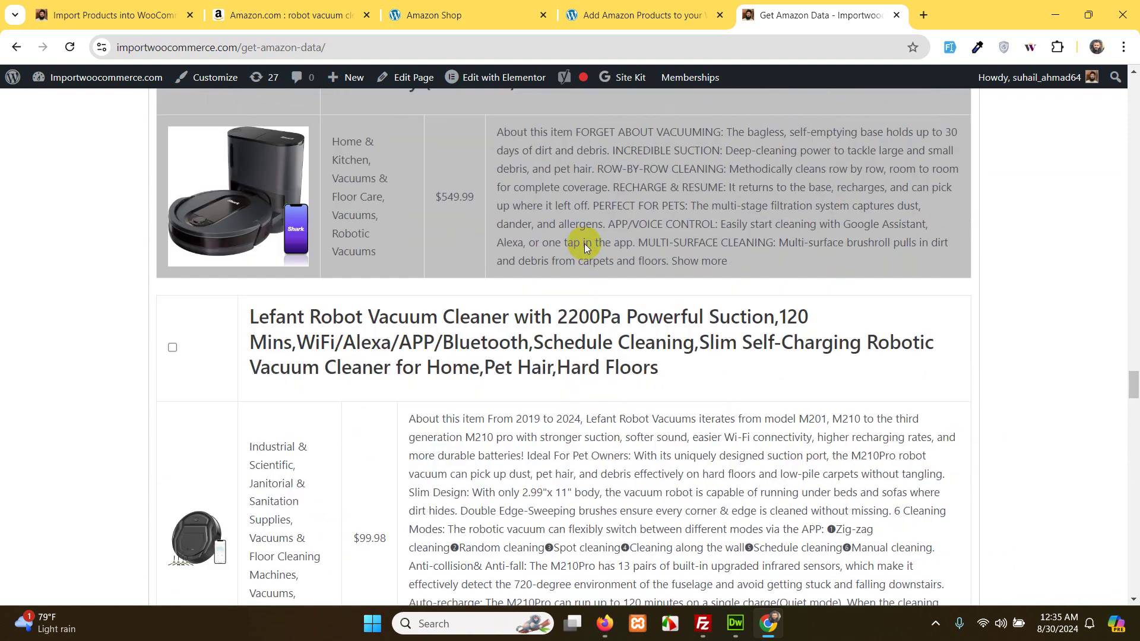
scroll(577, 211, up, 10)
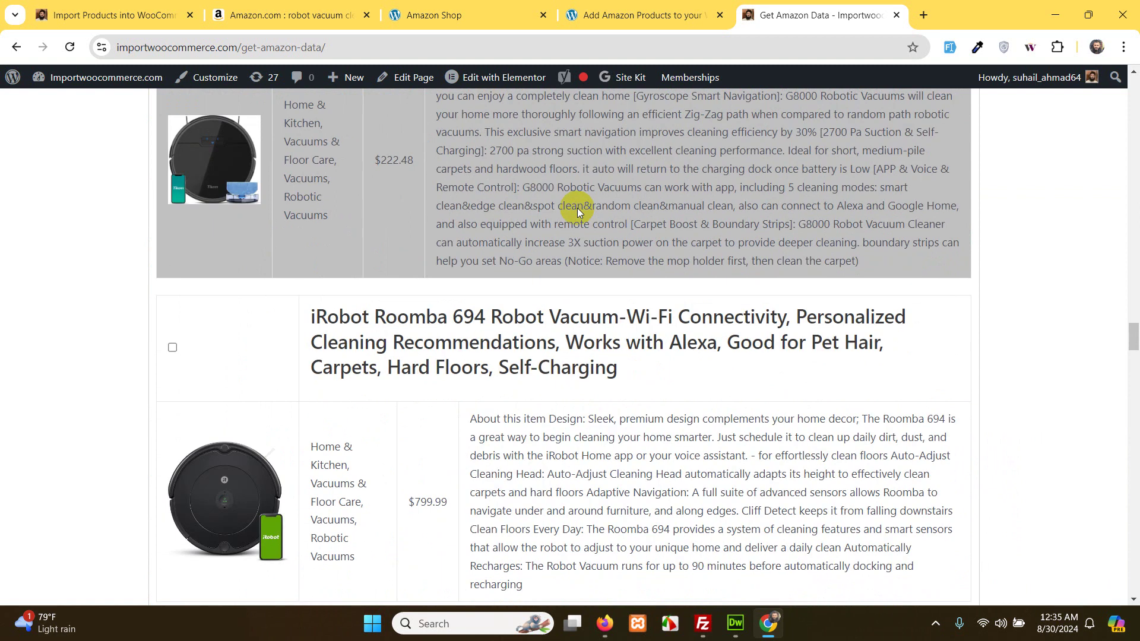
scroll(577, 209, up, 6)
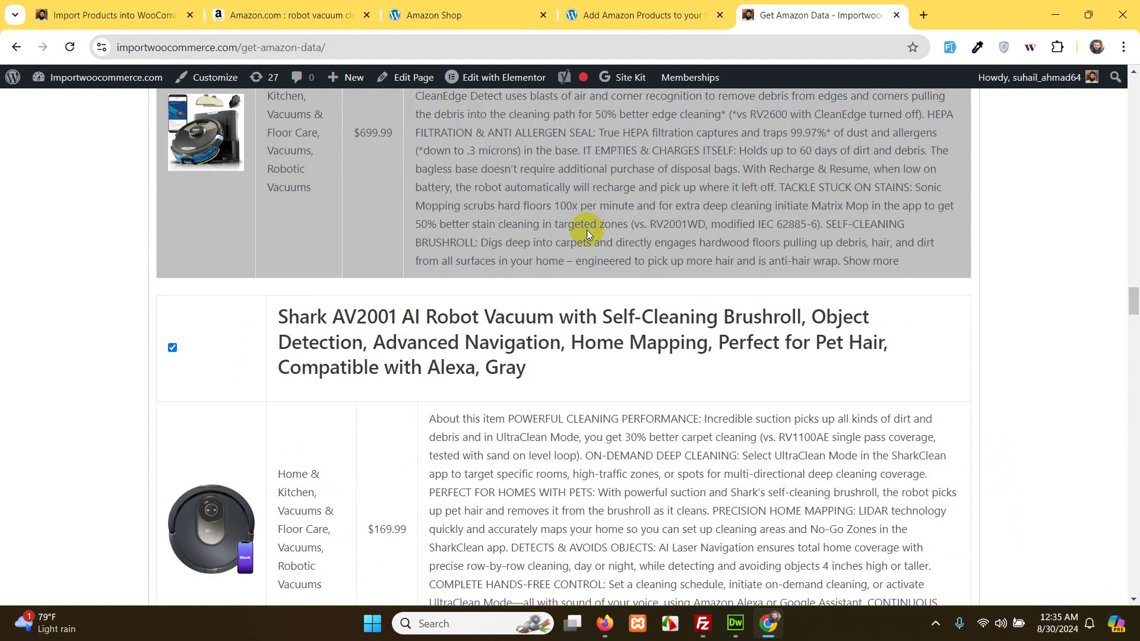
click(528, 393)
scroll(545, 253, up, 5)
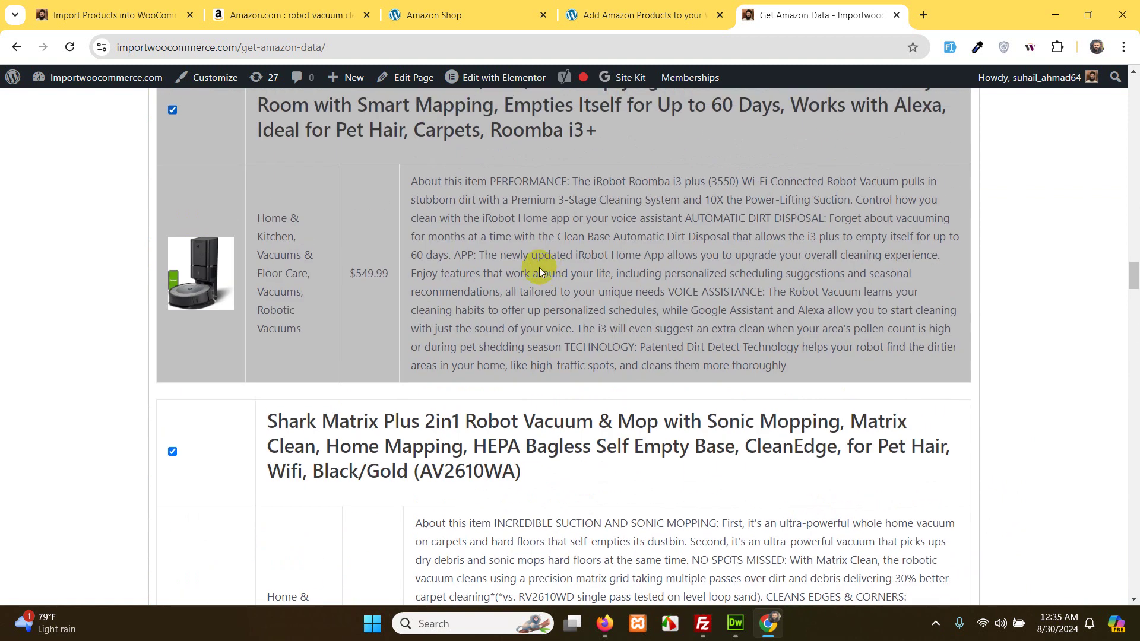
click(475, 444)
click(493, 278)
scroll(493, 278, up, 6)
click(461, 307)
scroll(462, 308, up, 6)
click(428, 349)
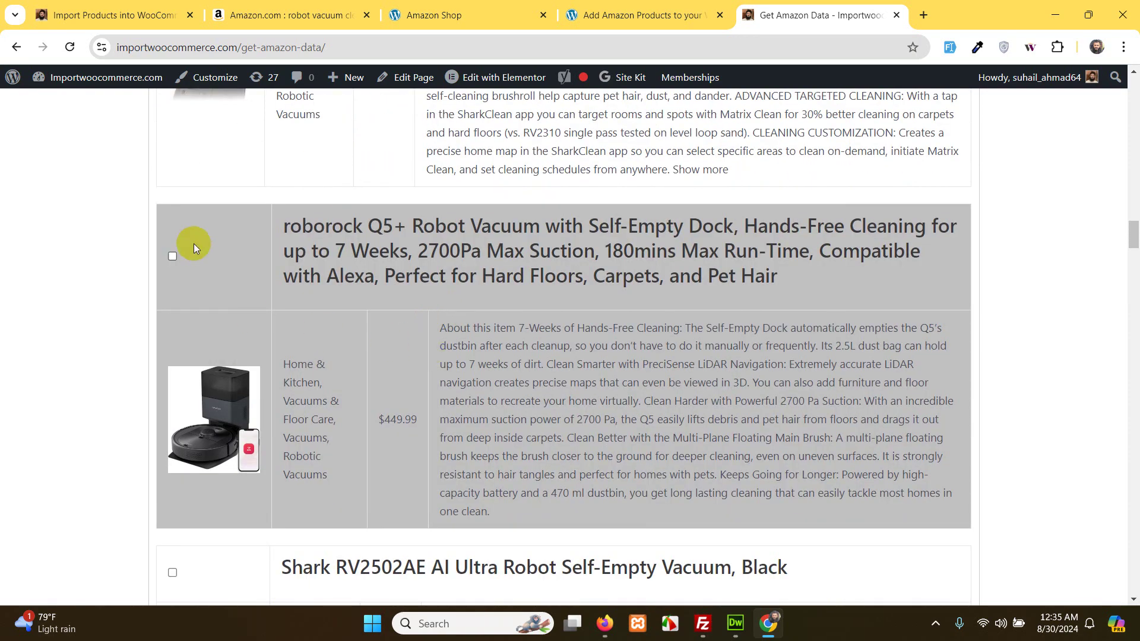
scroll(362, 292, up, 5)
click(237, 289)
scroll(361, 301, up, 6)
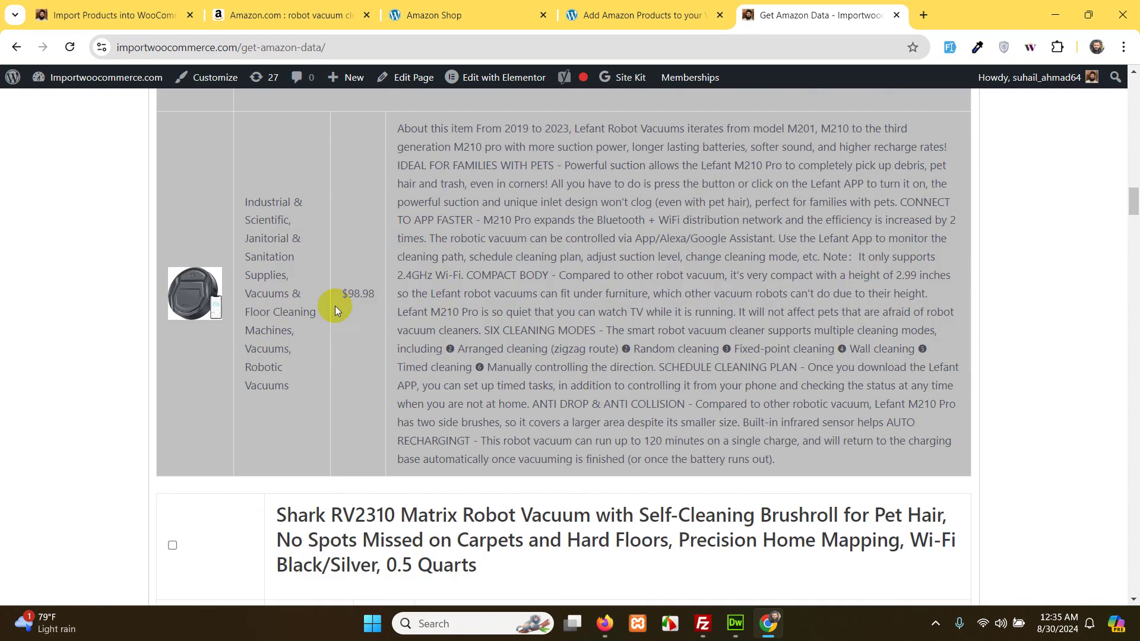
Deselect the remaining ticked products, from the Lefant M210 Pro up to the start of the scraped list
scroll(340, 305, up, 10)
click(345, 337)
scroll(347, 290, up, 5)
scroll(394, 404, up, 5)
scroll(408, 368, up, 6)
click(407, 395)
scroll(391, 341, up, 6)
click(394, 401)
scroll(340, 447, down, 14)
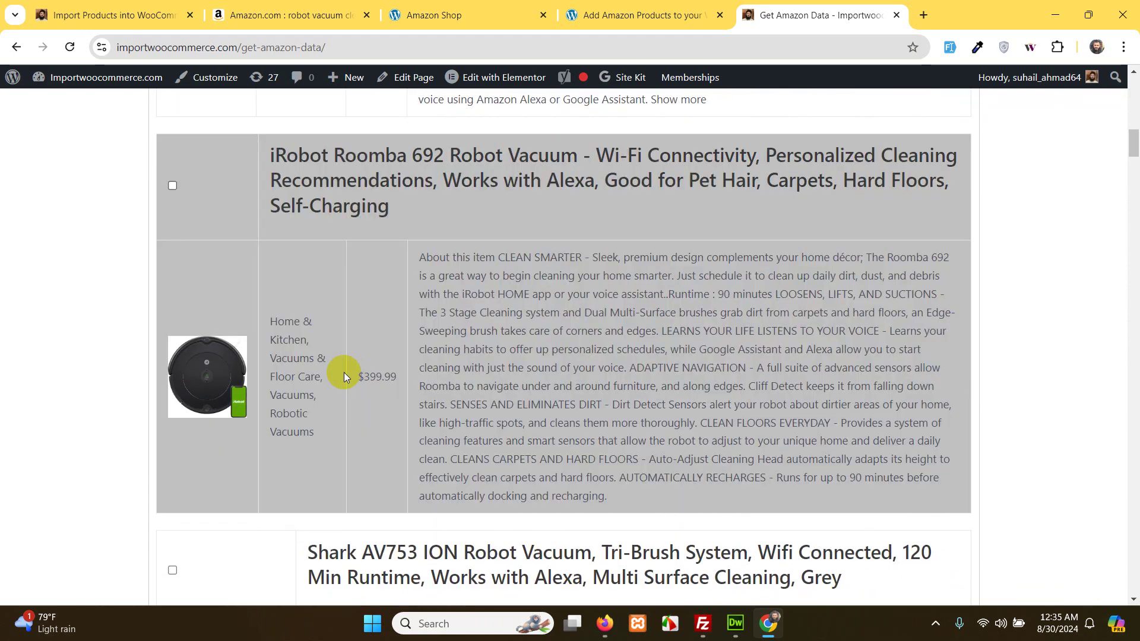
Select the Shark AI Ultra Voice Control, iRobot Roomba 692, Shark AV753, ILIFE V3s Pro and Lefant M210 Pro for import
scroll(344, 377, up, 6)
click(248, 337)
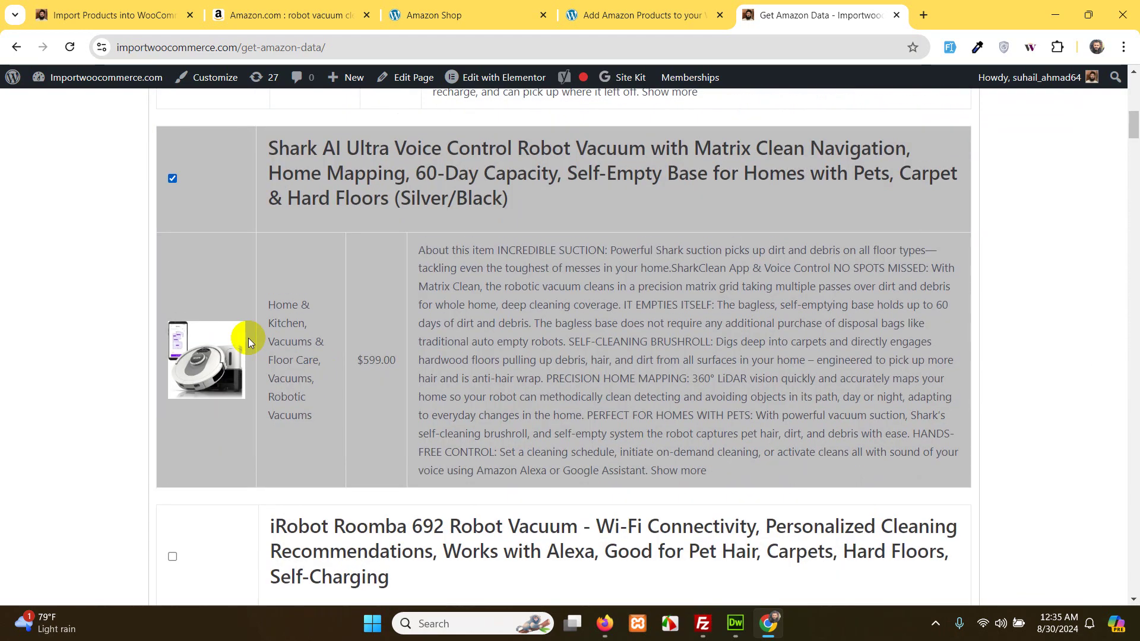
scroll(248, 337, down, 7)
click(328, 360)
scroll(356, 386, down, 6)
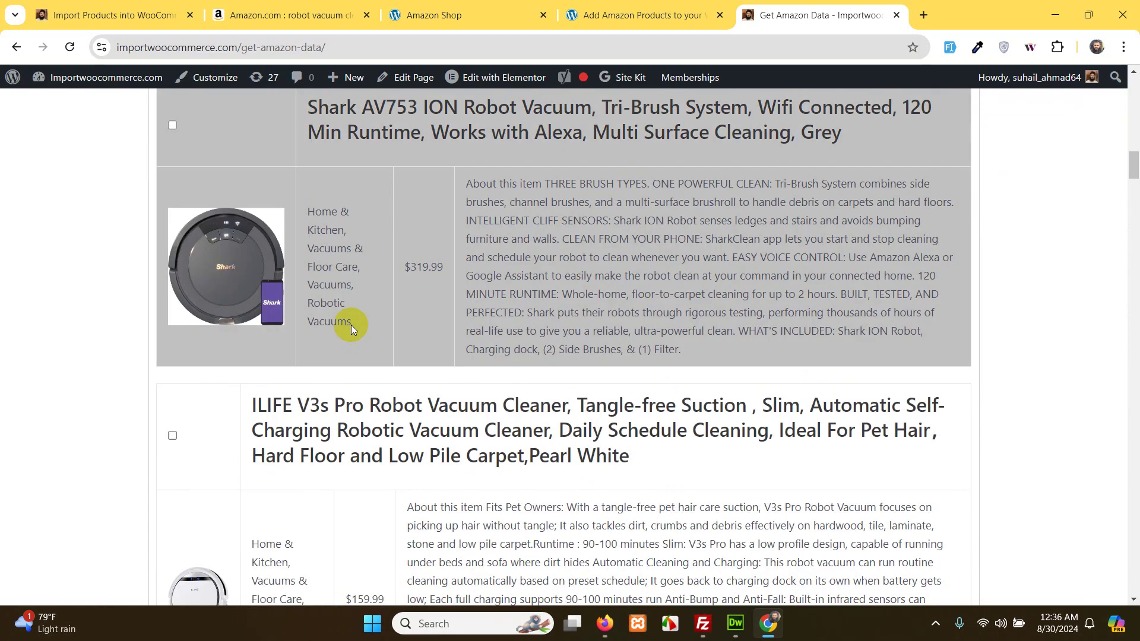
click(351, 325)
scroll(368, 356, down, 5)
click(352, 339)
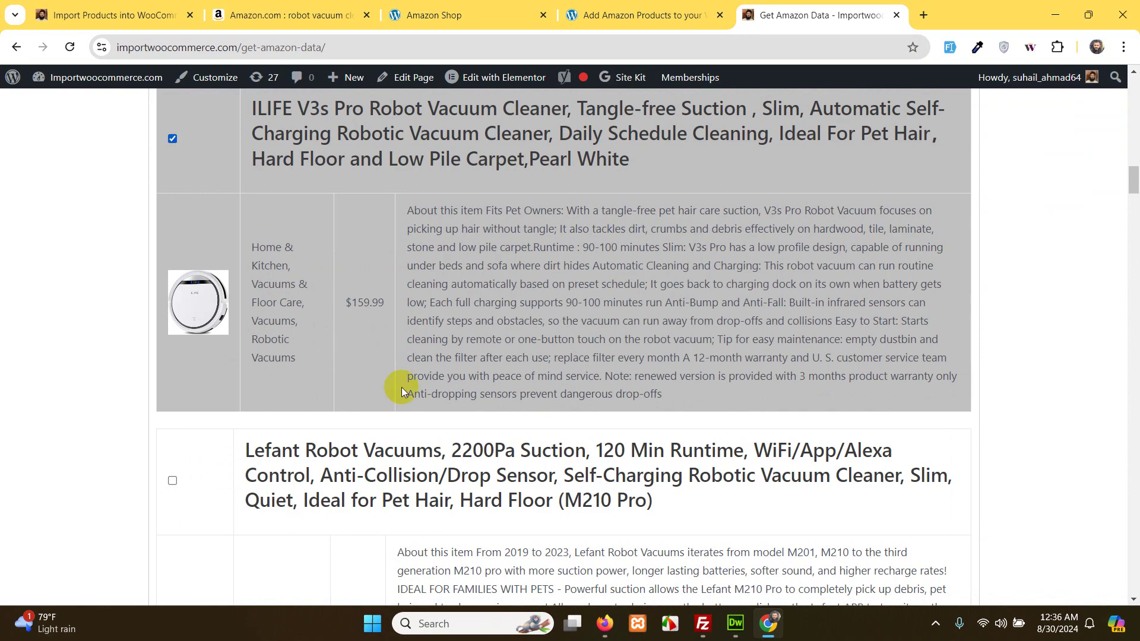
scroll(378, 368, down, 6)
scroll(356, 332, up, 4)
scroll(394, 395, down, 6)
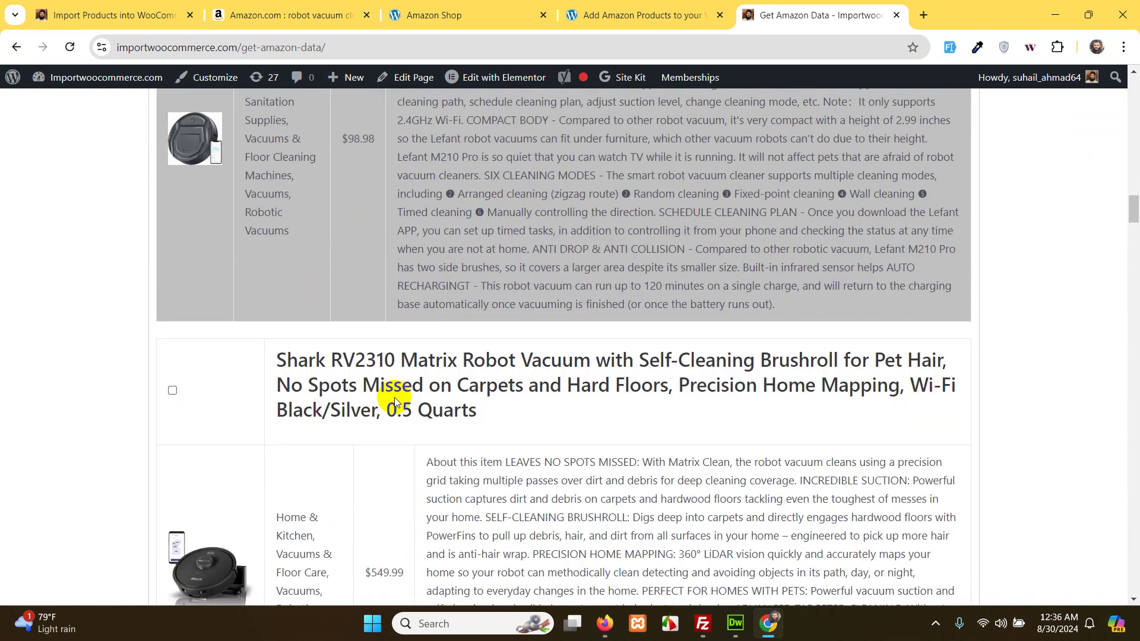
click(394, 395)
scroll(394, 398, down, 6)
click(394, 400)
scroll(410, 416, down, 7)
scroll(430, 431, down, 6)
click(457, 445)
scroll(457, 445, down, 5)
Start importing the selected robot vacuums from the end of the scraped product list
drag(1132, 313, 1134, 591)
scroll(265, 455, up, 5)
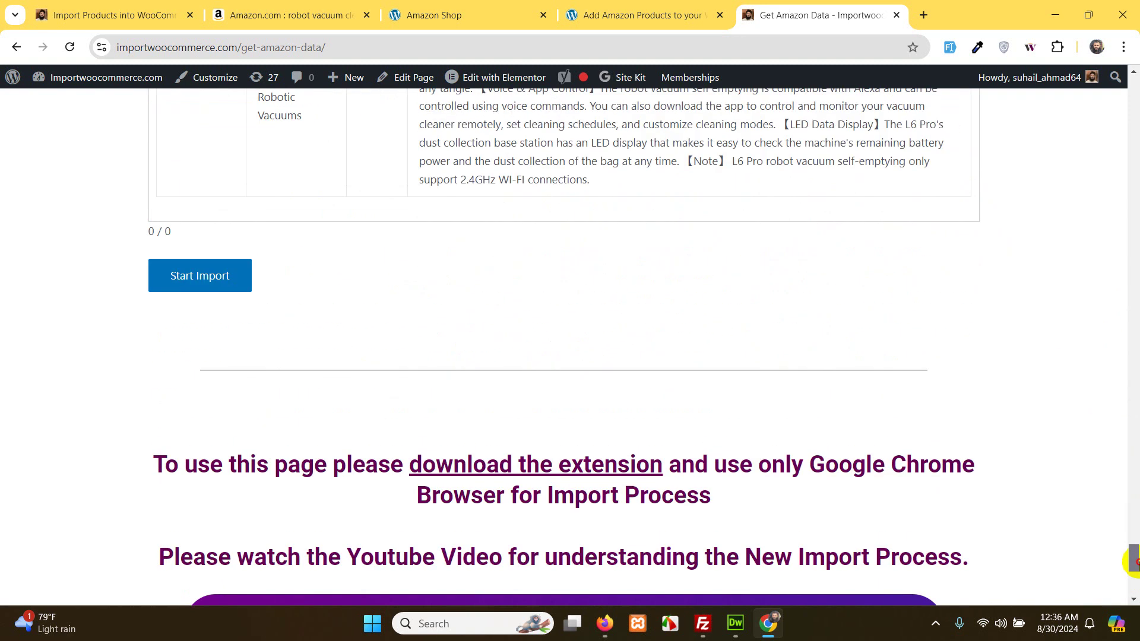
click(205, 420)
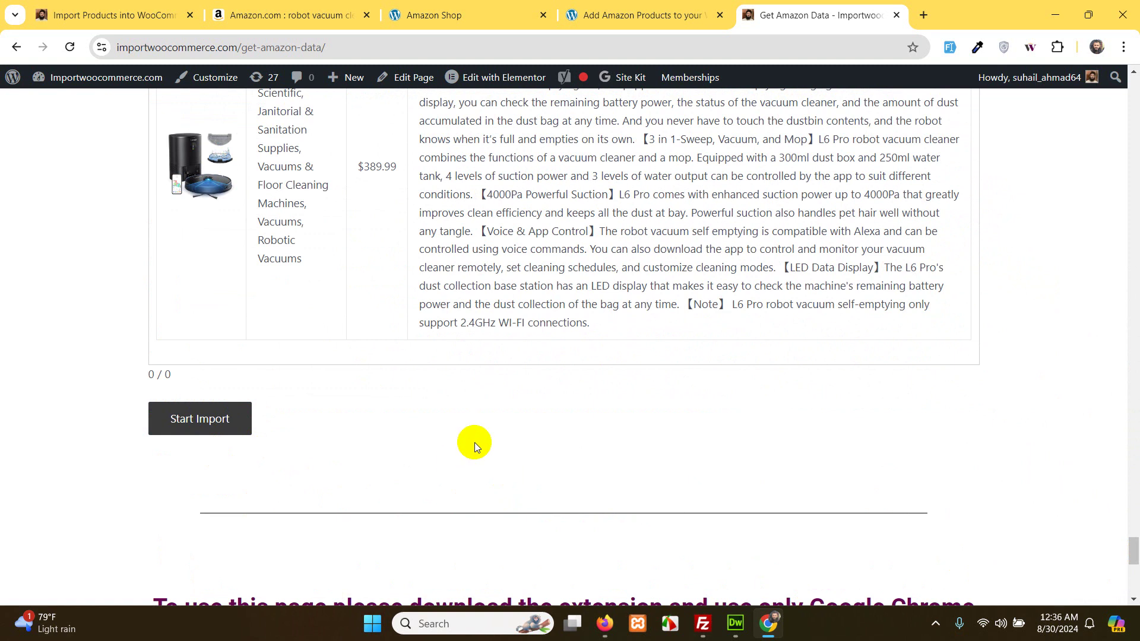
click(221, 421)
scroll(240, 422, down, 8)
scroll(240, 416, up, 6)
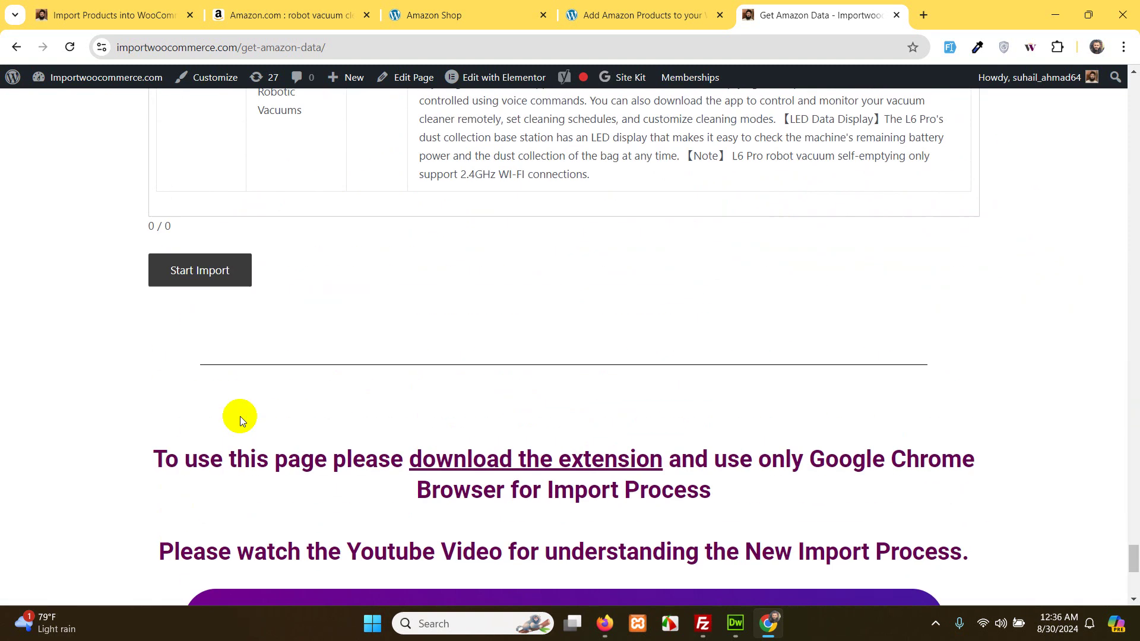
scroll(240, 416, up, 3)
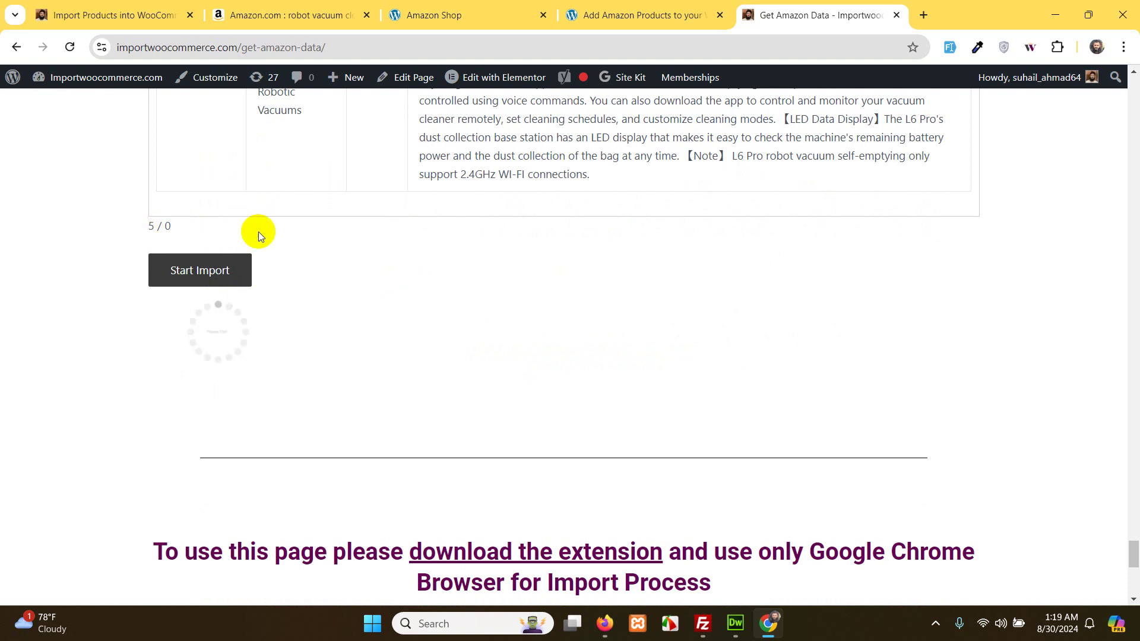
Review which scraped products are ticked while the import runs, and check the import progress counter
scroll(353, 267, up, 20)
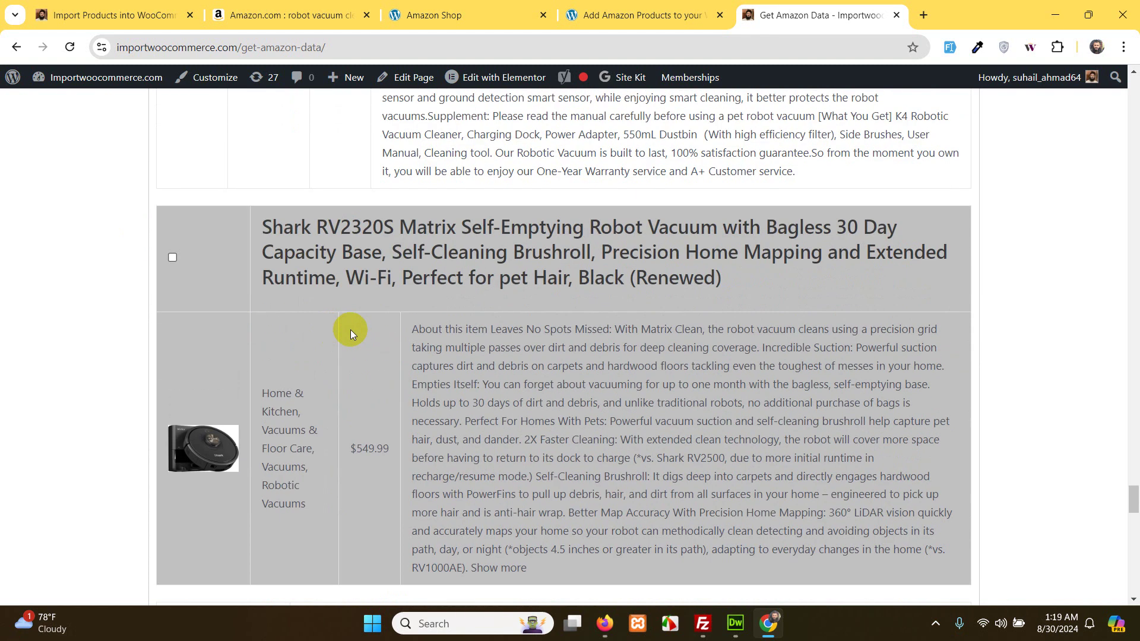
scroll(196, 309, up, 5)
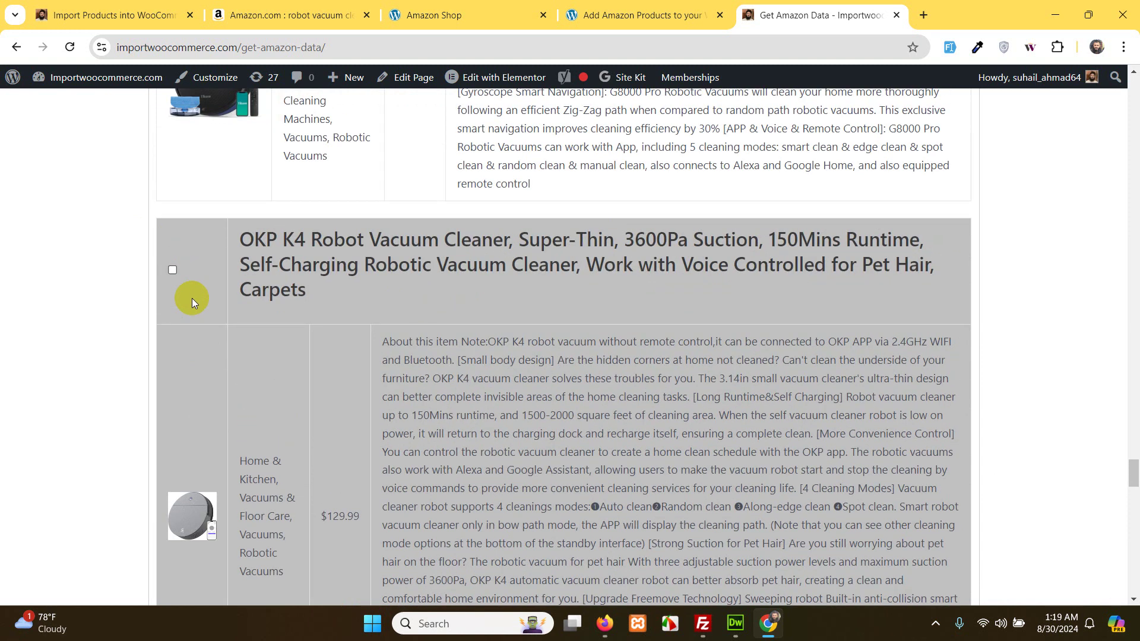
scroll(191, 298, up, 15)
scroll(192, 297, up, 15)
scroll(193, 298, up, 15)
scroll(192, 298, down, 5)
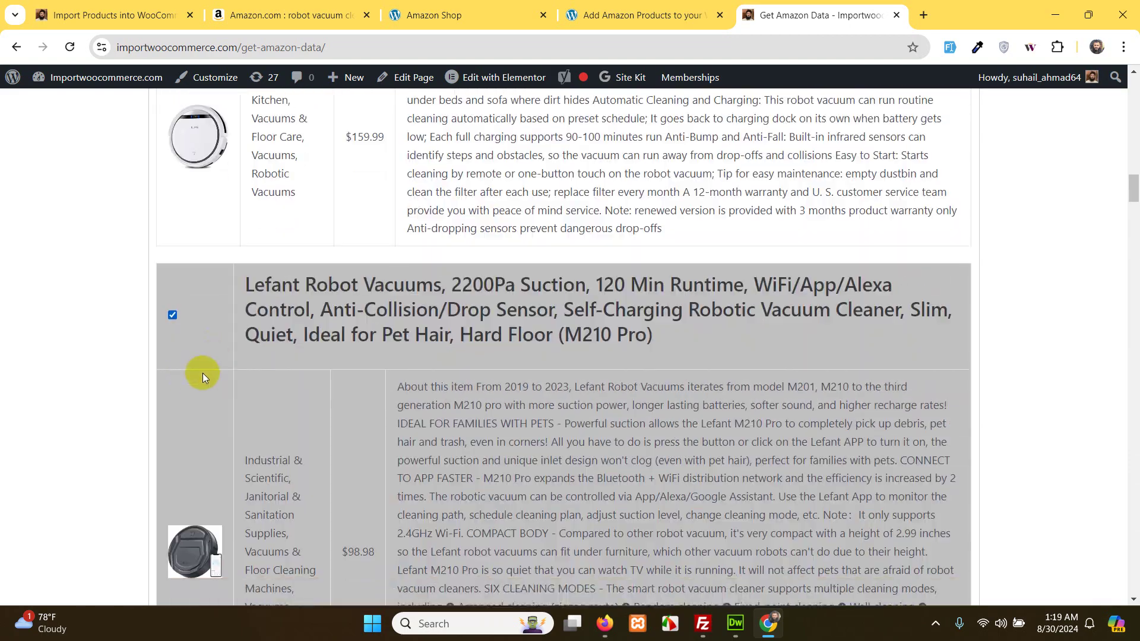
scroll(201, 373, up, 15)
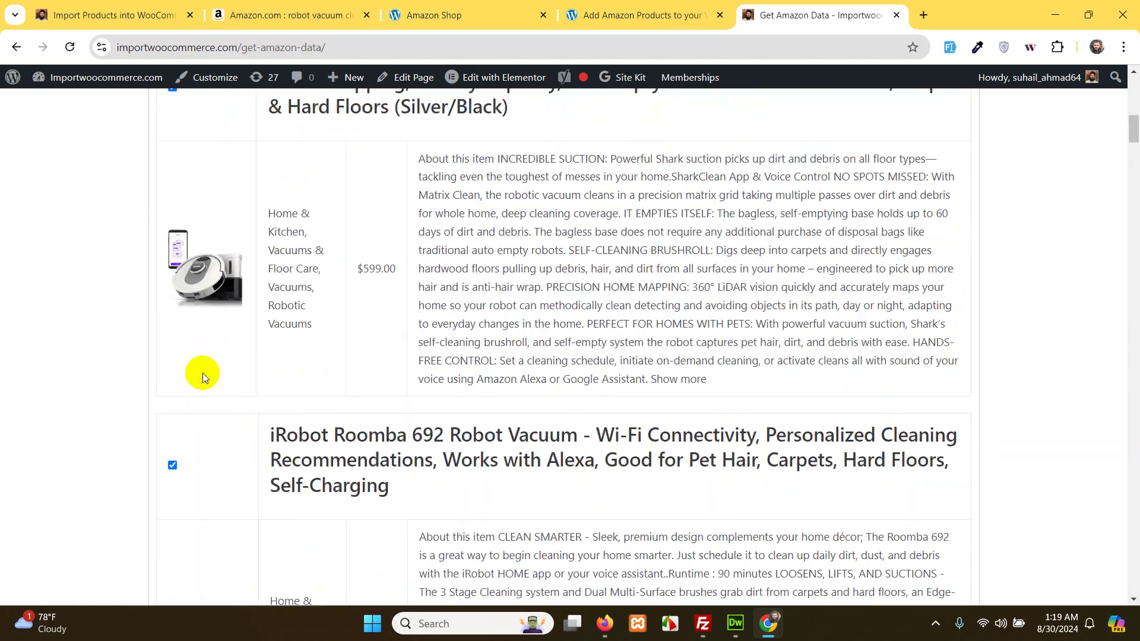
scroll(205, 371, up, 15)
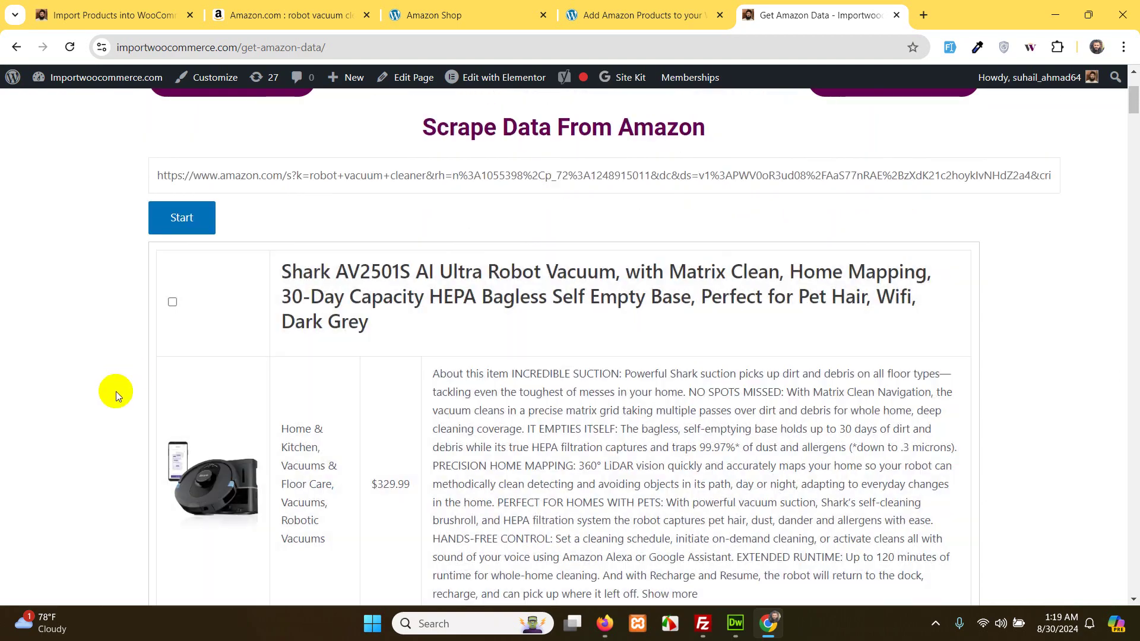
scroll(727, 308, down, 10)
scroll(1134, 171, up, 4)
drag(1126, 154, 1135, 564)
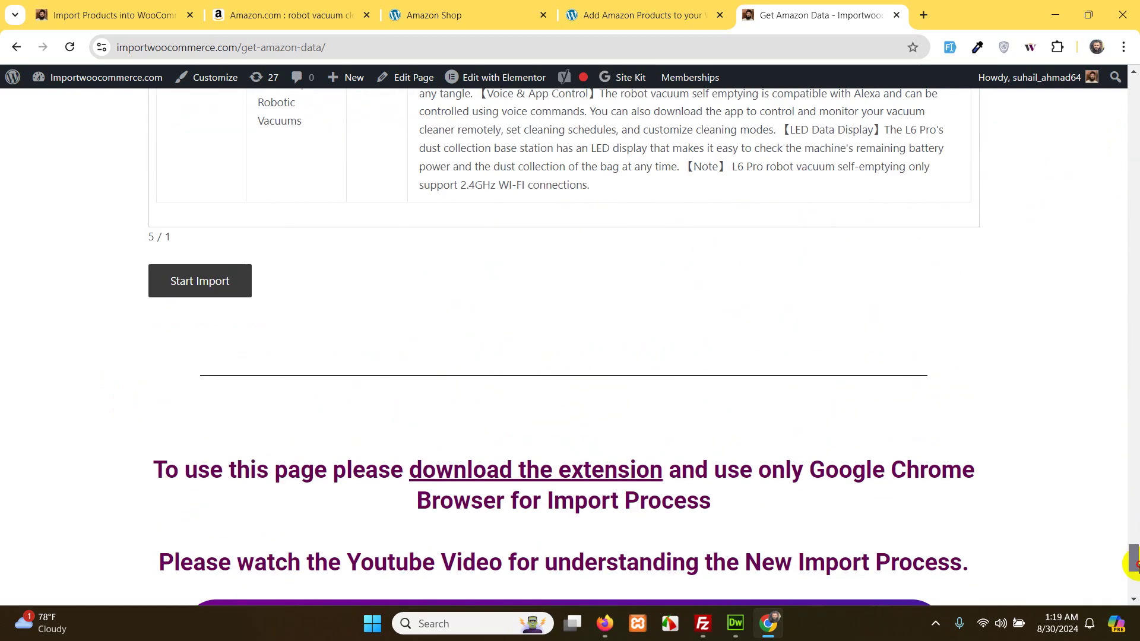
click(201, 272)
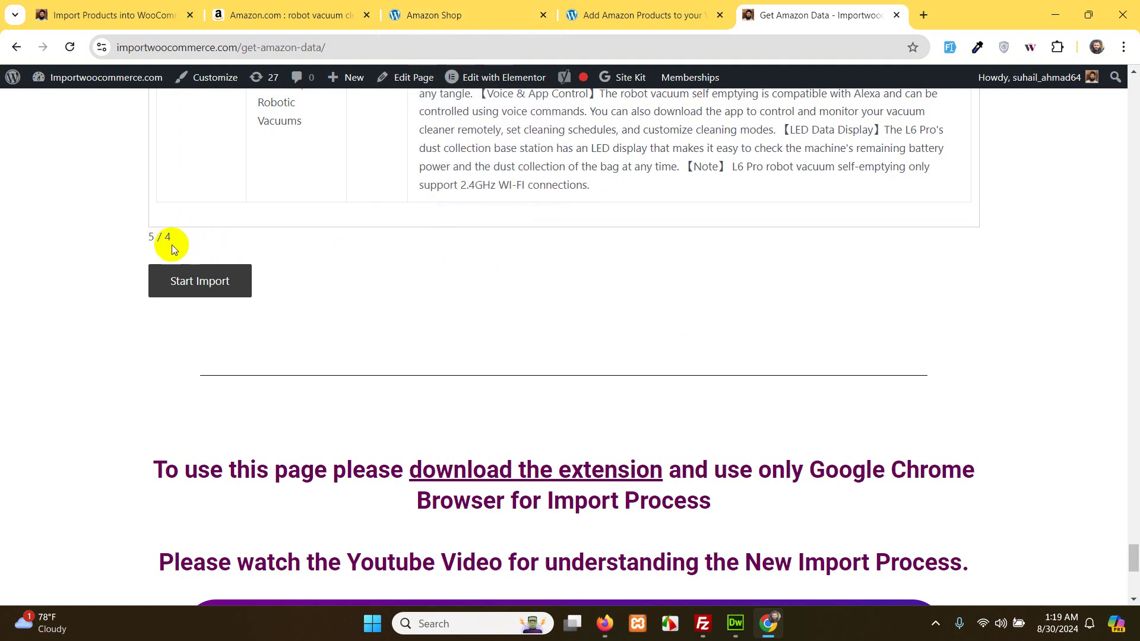
Open the product list in the Amazon Shop admin and check the imported robot vacuums' images, prices and categories
click(460, 11)
click(593, 15)
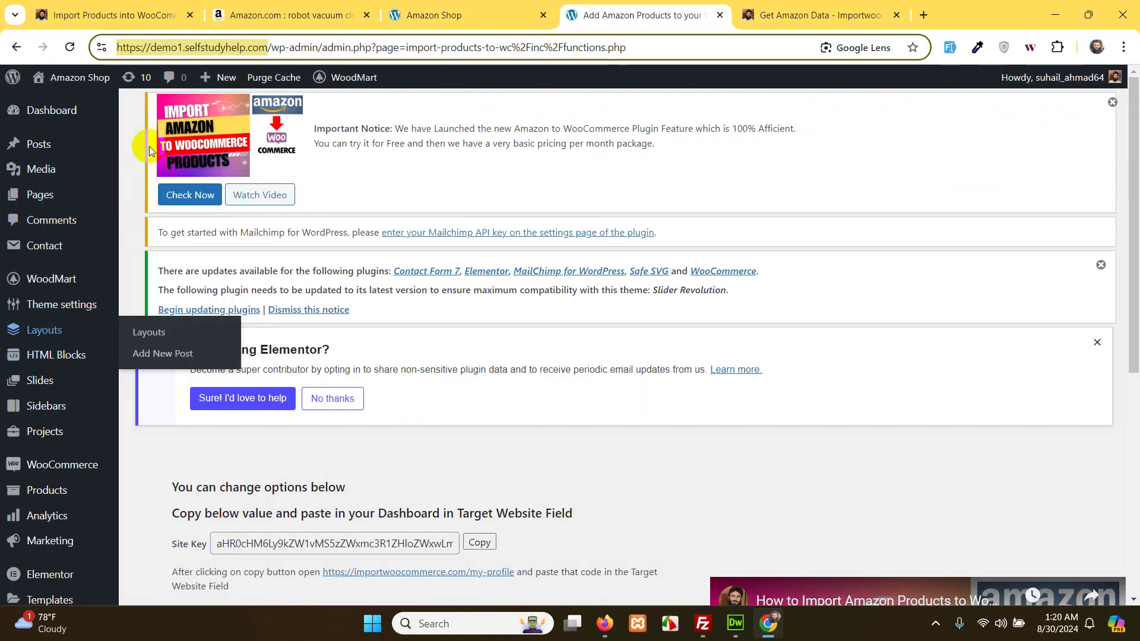
click(273, 50)
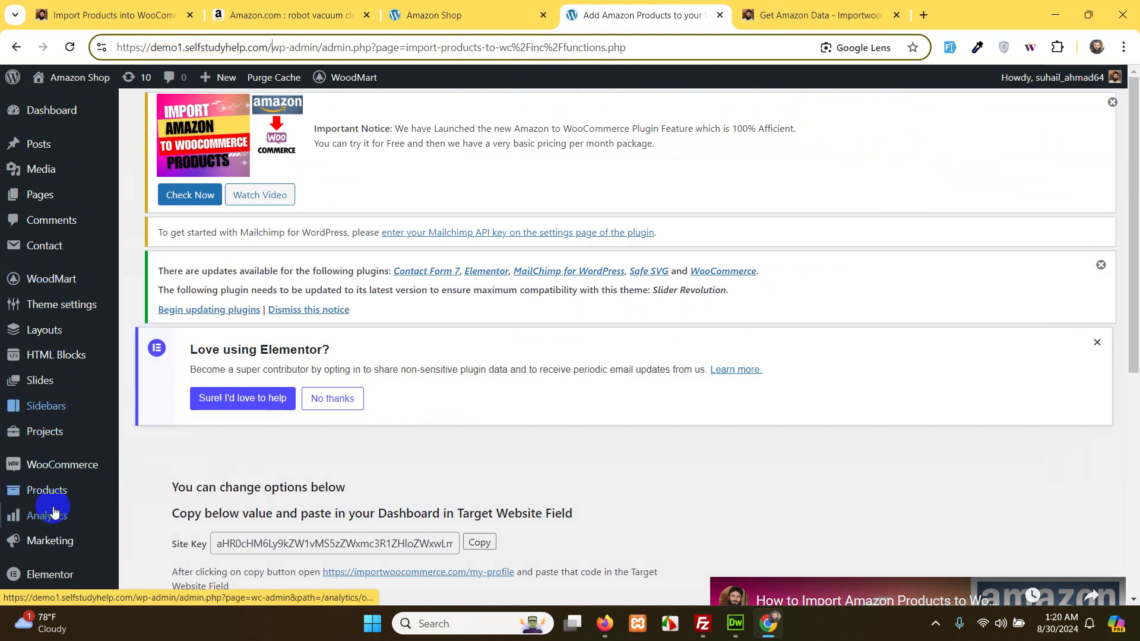
click(24, 490)
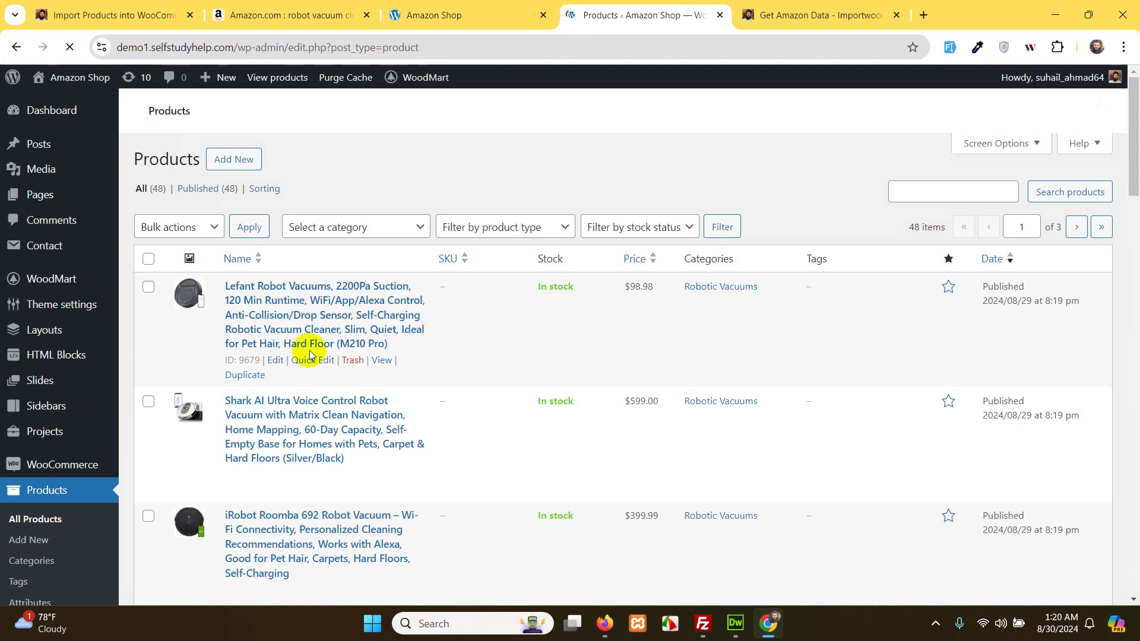
scroll(314, 369, down, 4)
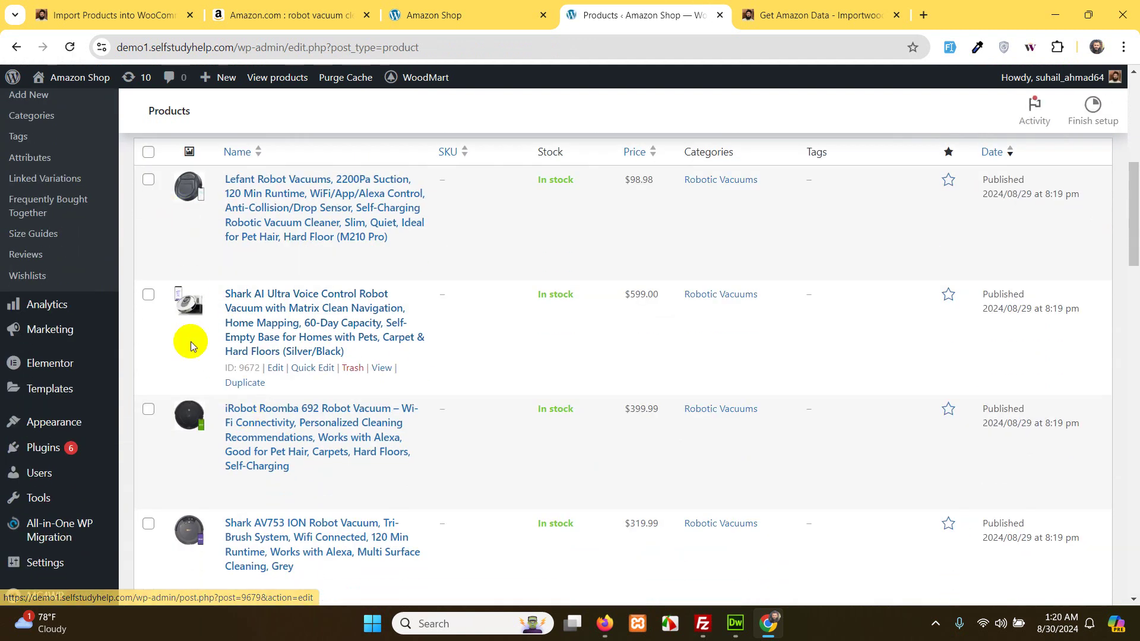
scroll(204, 420, down, 2)
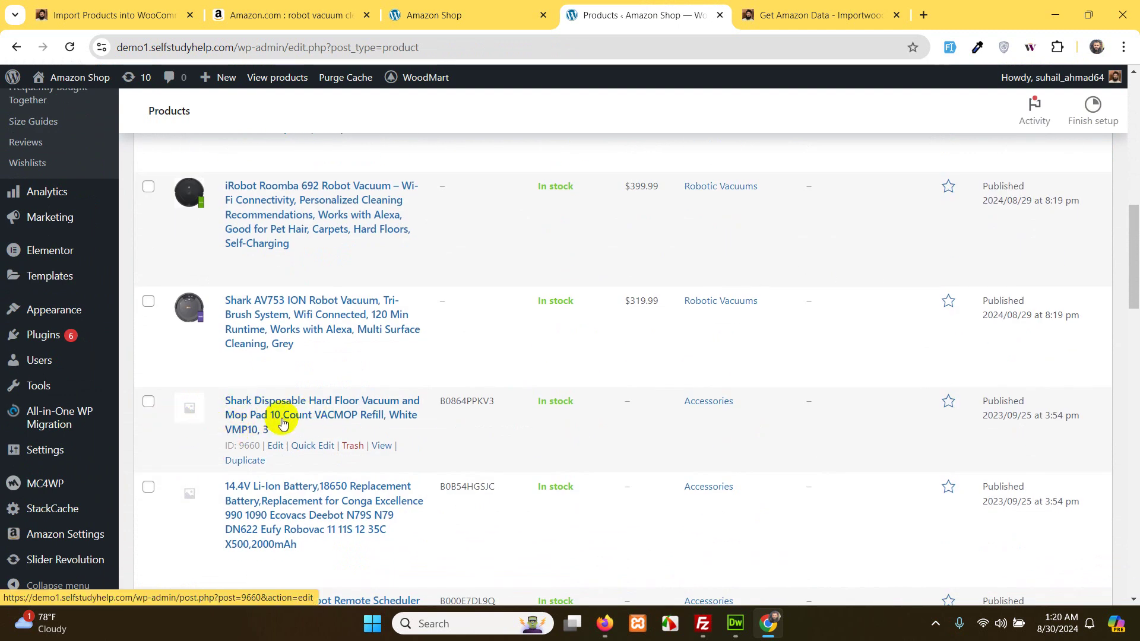
scroll(283, 422, up, 3)
scroll(282, 422, down, 2)
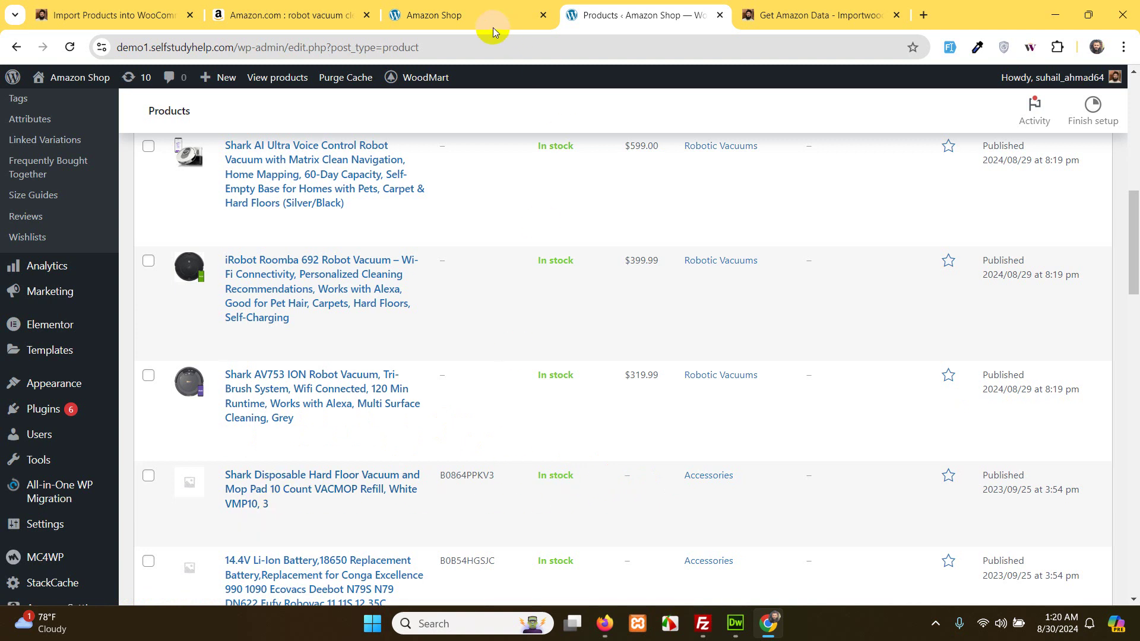
scroll(382, 376, up, 5)
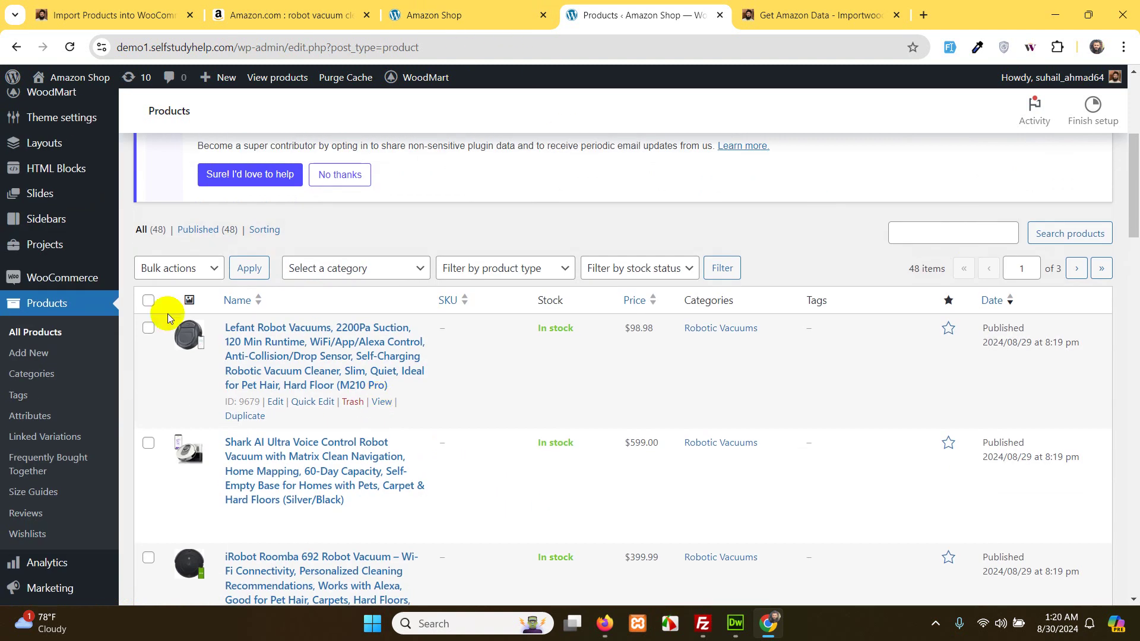
View the imported Lefant M210 Pro product page in a new tab and examine its gallery images and description
right_click(381, 403)
click(454, 233)
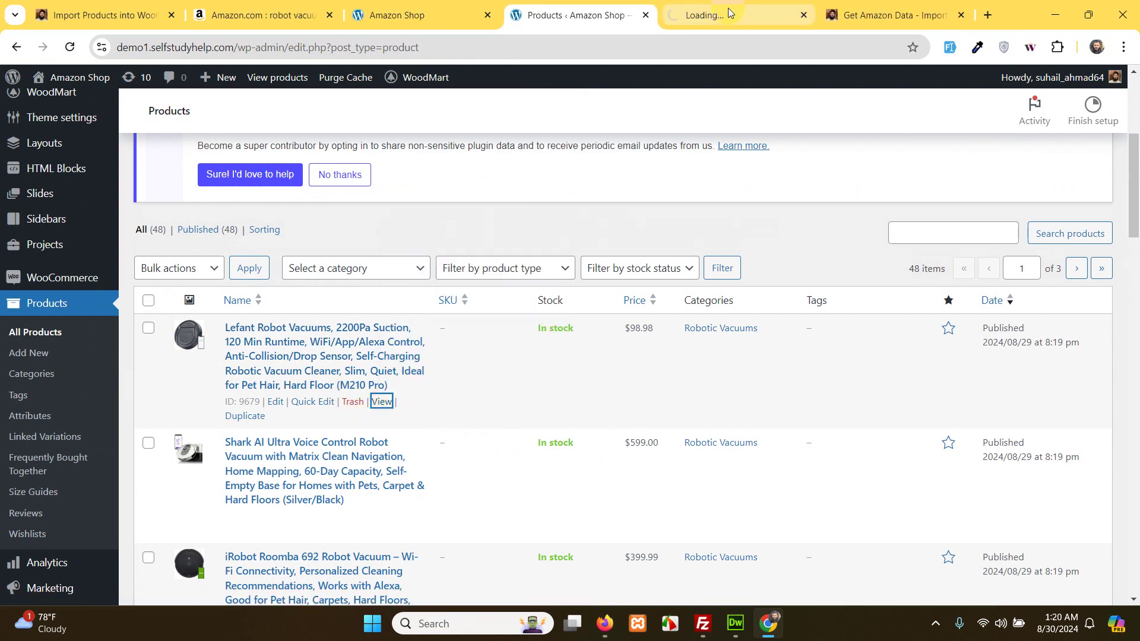
key(ctrl+Tab)
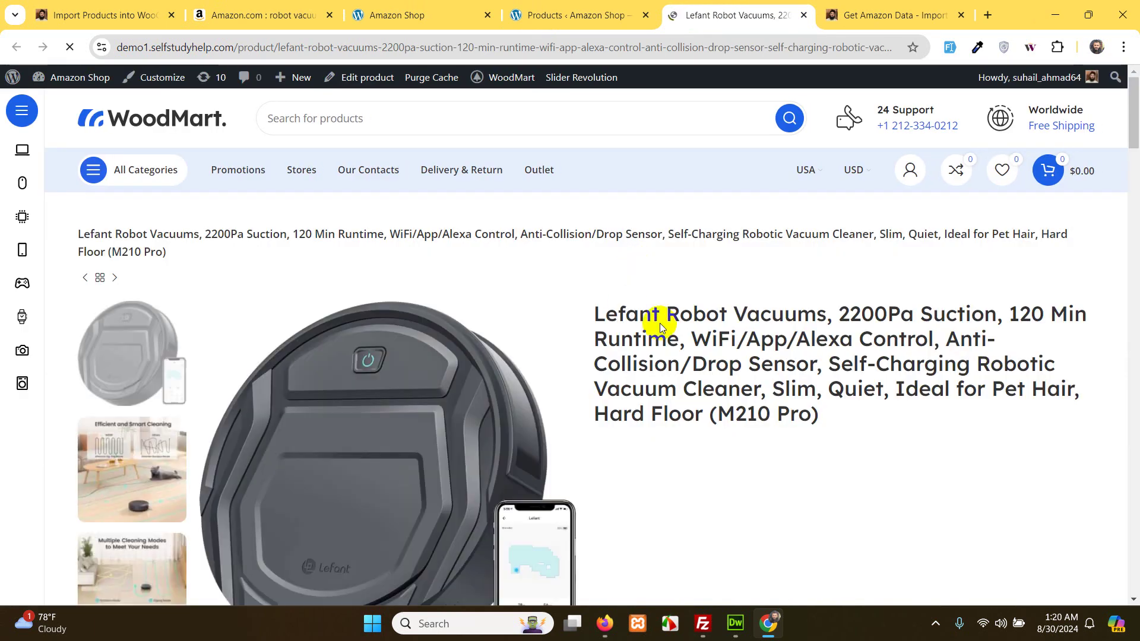
scroll(738, 453, down, 4)
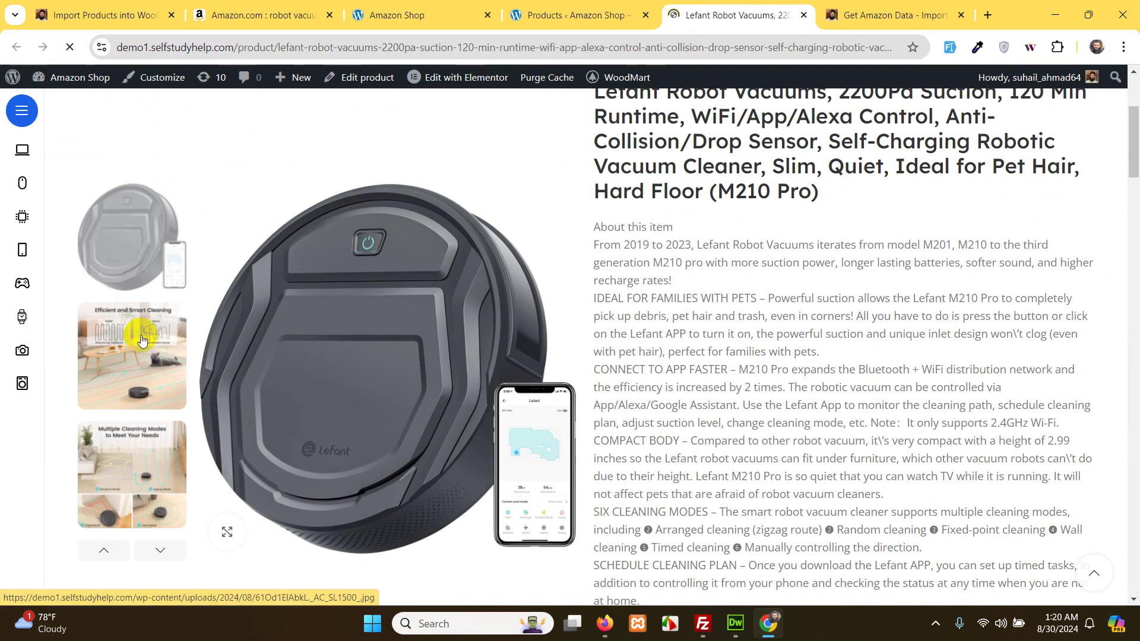
click(123, 363)
click(120, 466)
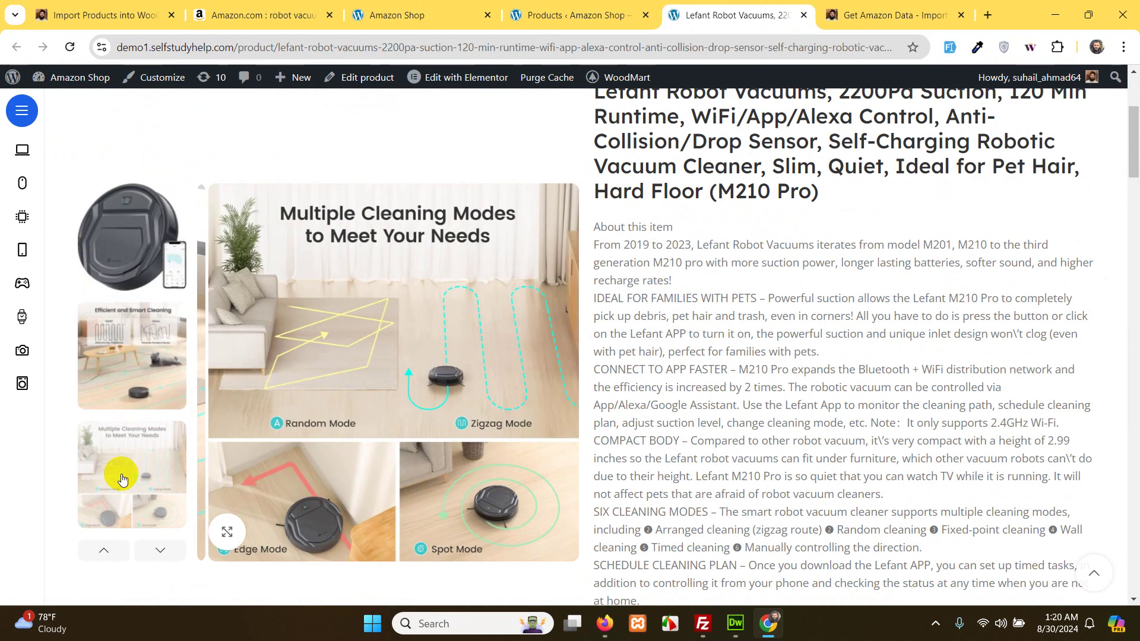
click(160, 549)
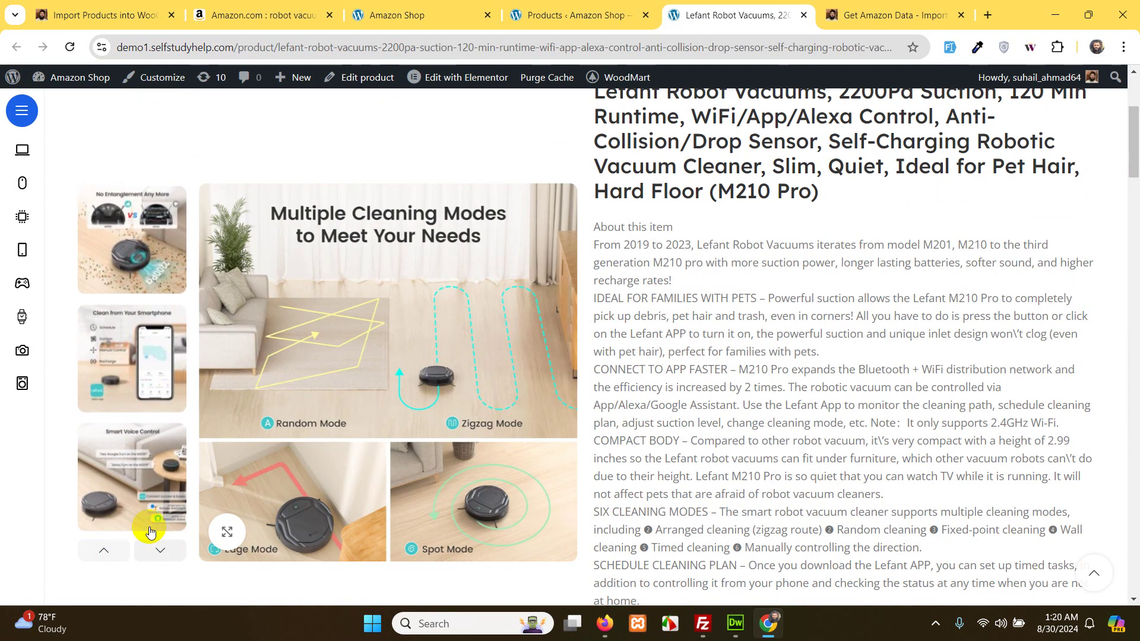
scroll(666, 288, down, 3)
scroll(757, 305, up, 4)
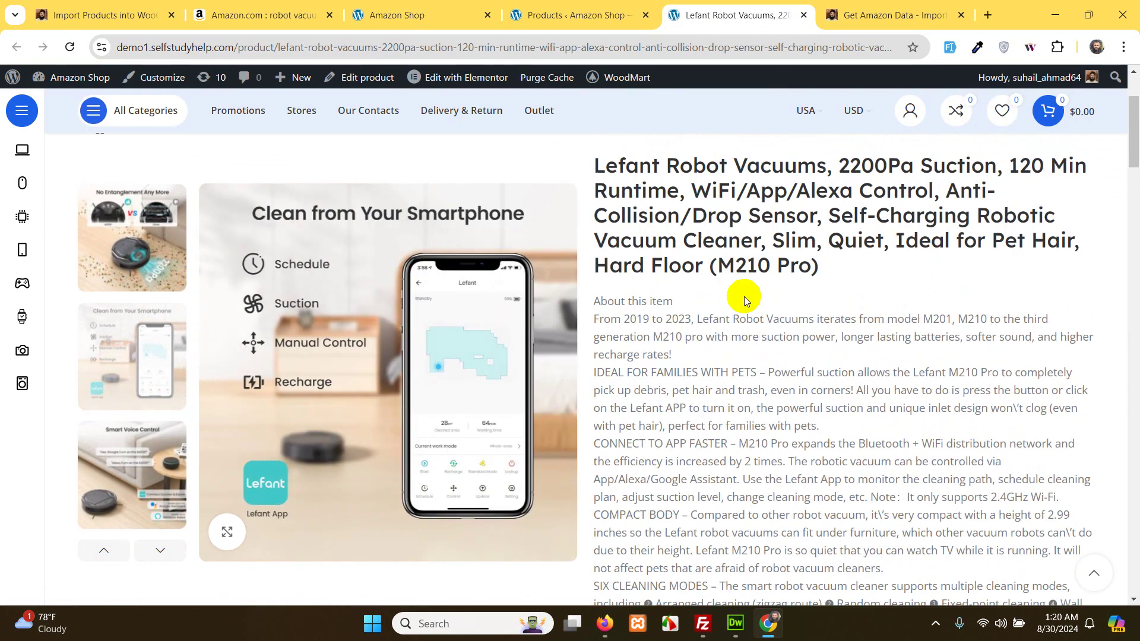
Examine the price, buy buttons, delivery options, full description and specification sections on the Lefant M210 Pro product page
scroll(699, 328, down, 4)
scroll(700, 328, down, 8)
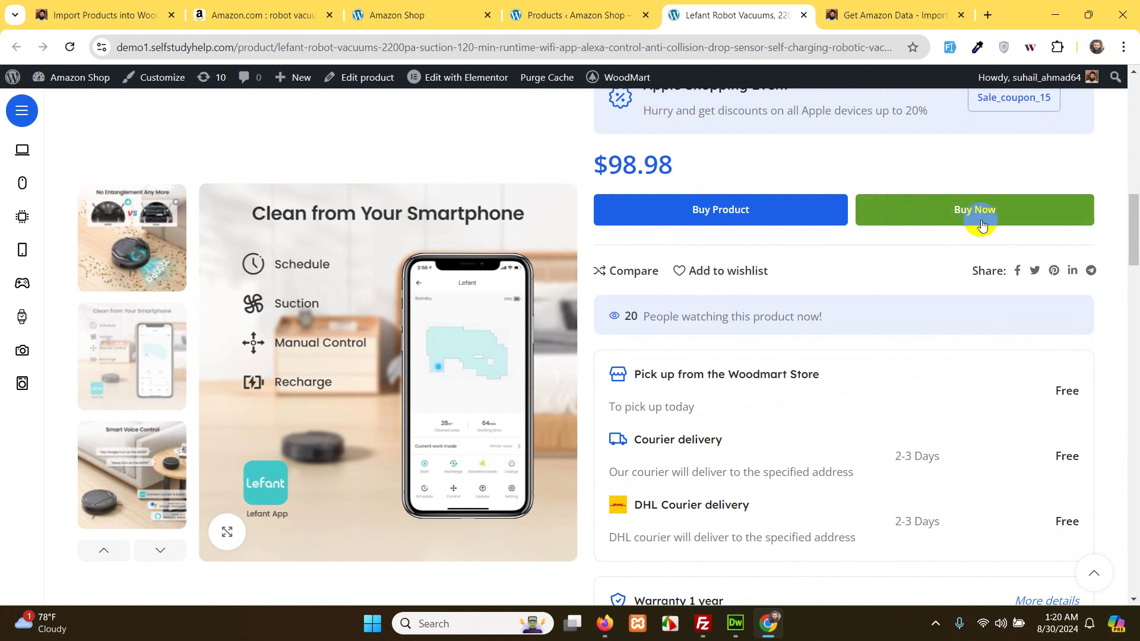
scroll(784, 330, down, 10)
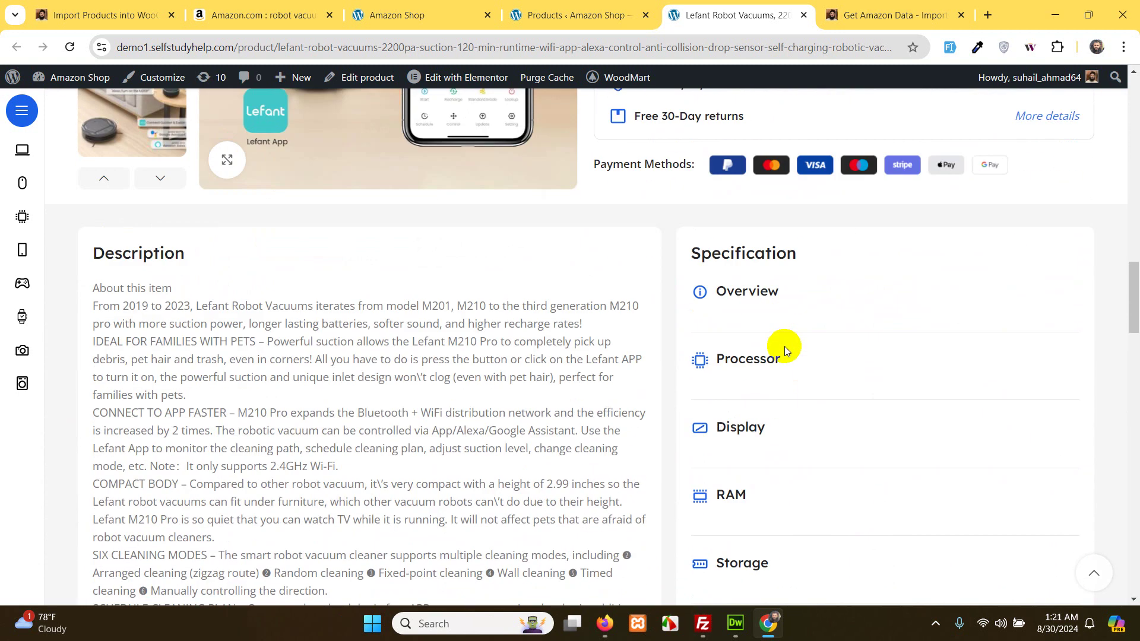
scroll(197, 362, down, 5)
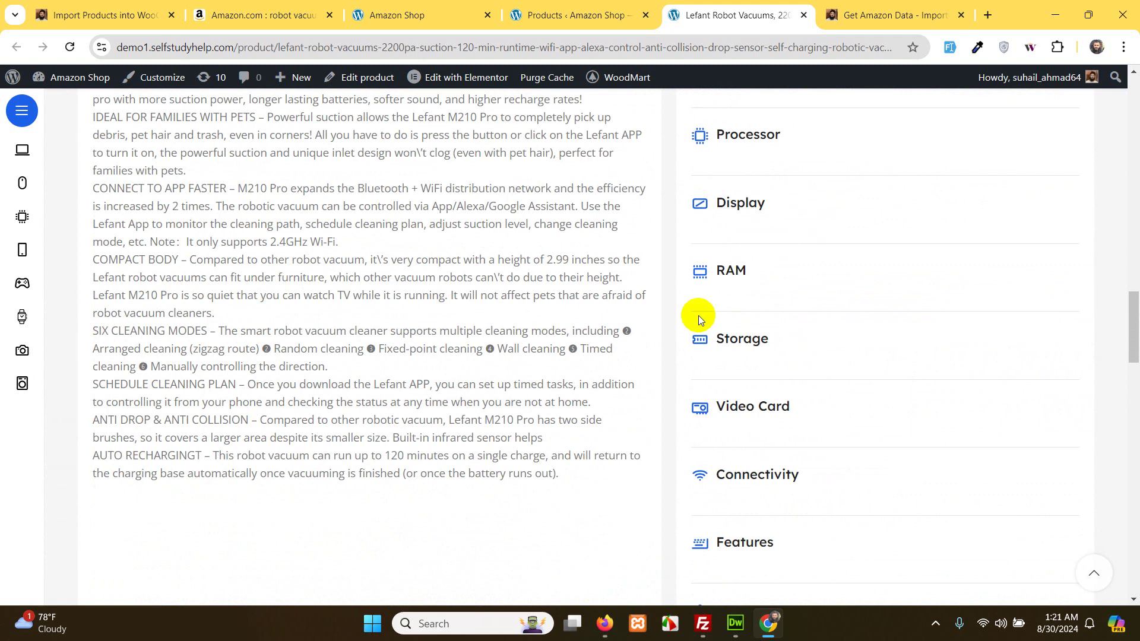
scroll(742, 328, up, 2)
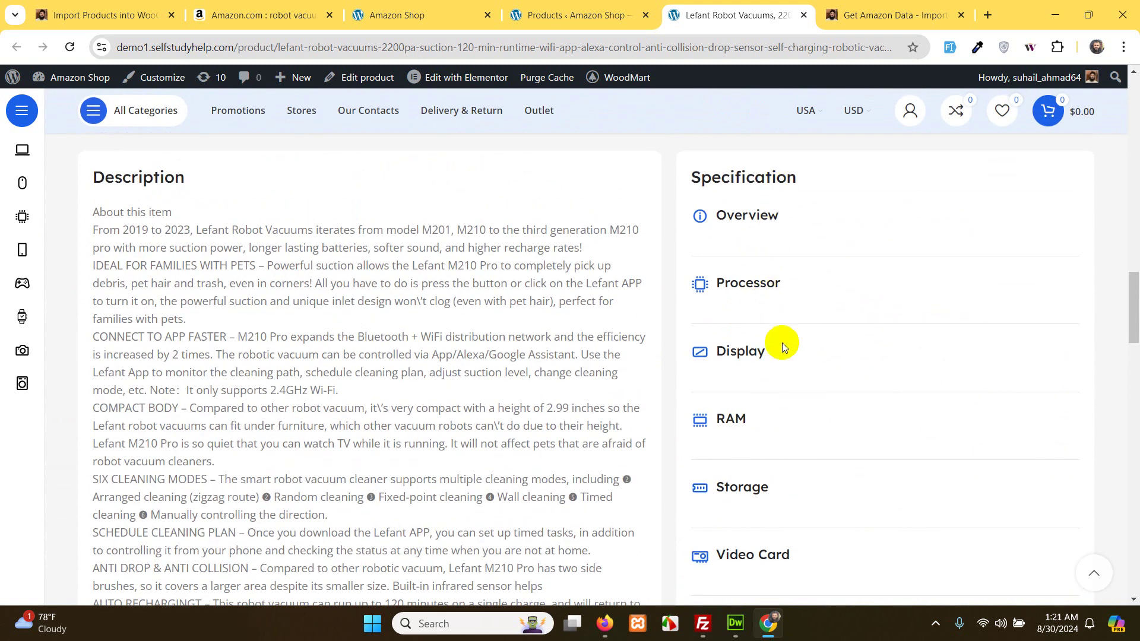
scroll(776, 330, down, 6)
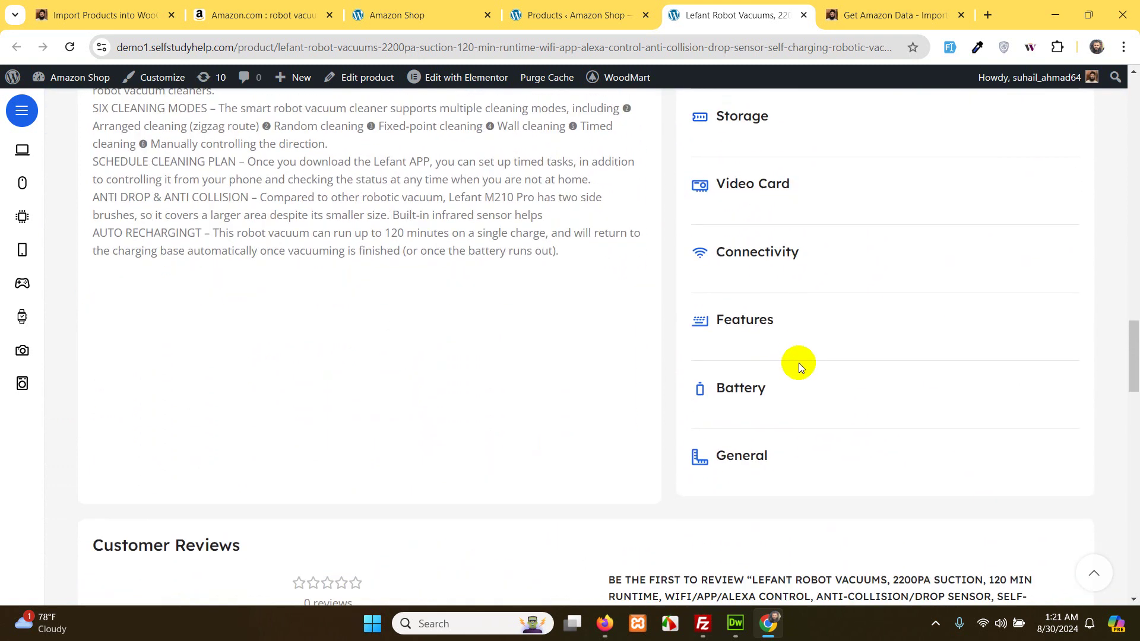
scroll(799, 362, down, 4)
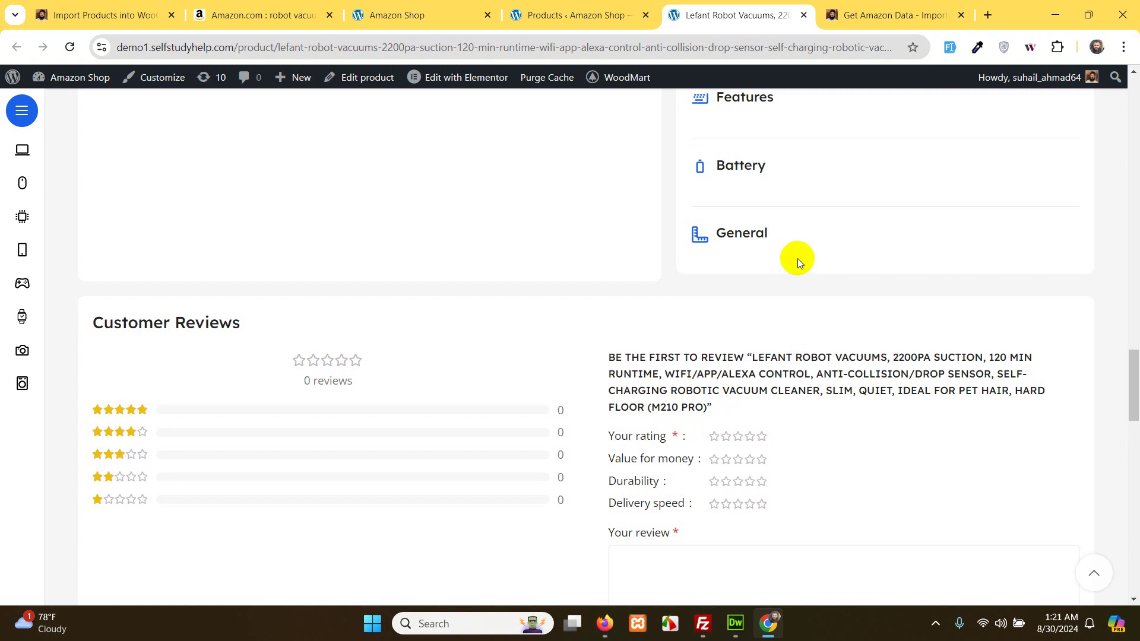
scroll(712, 305, up, 10)
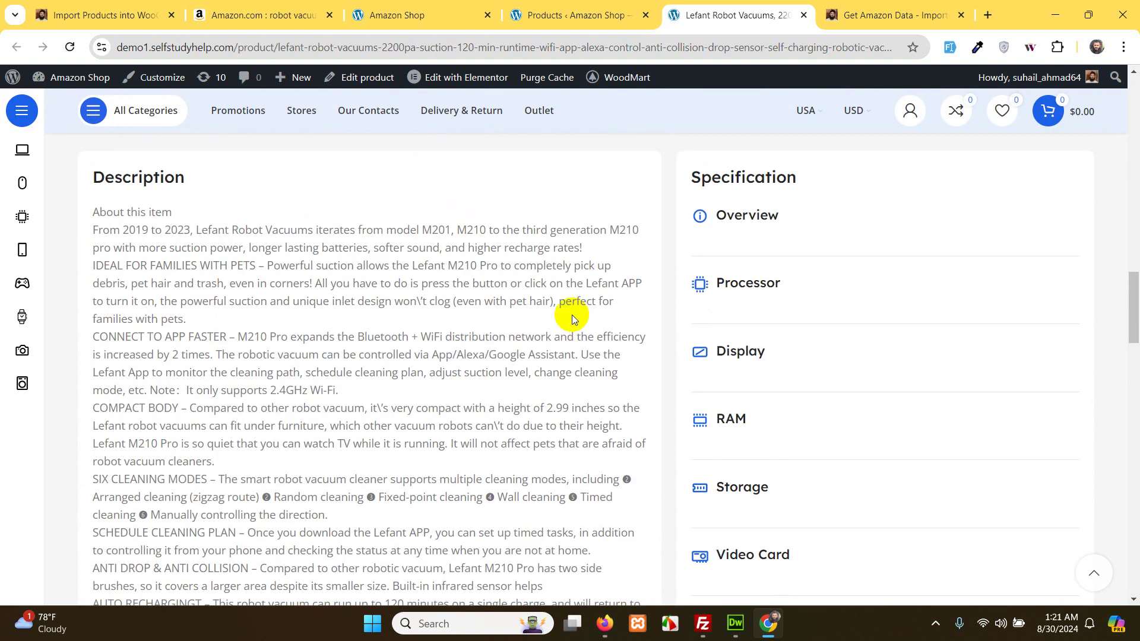
scroll(682, 336, up, 4)
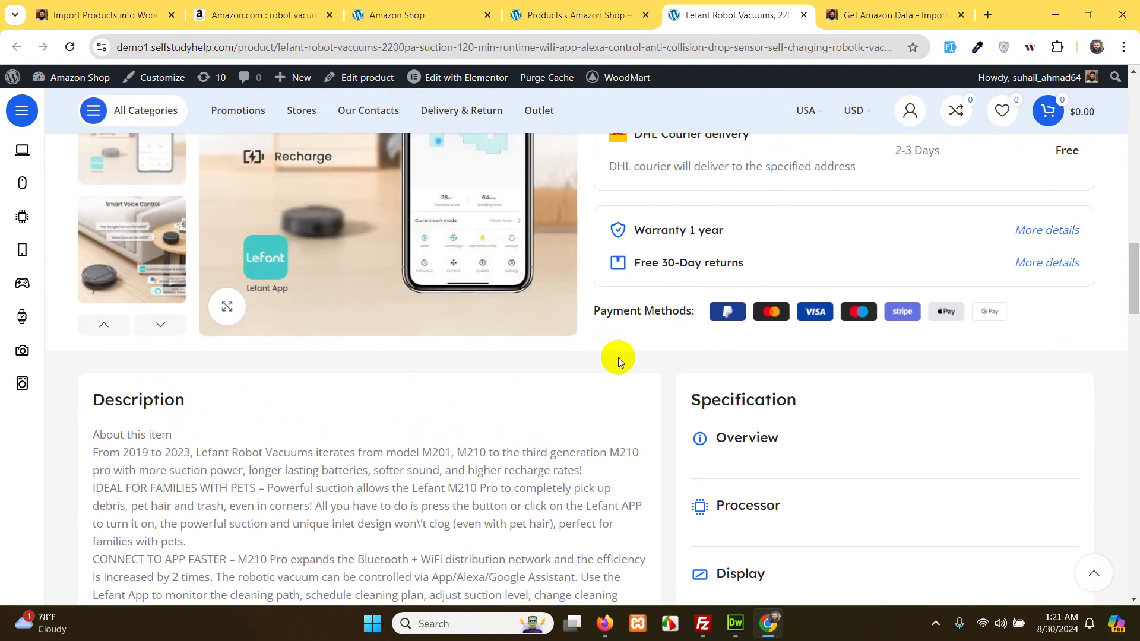
Look over the customer reviews and related products on the Lefant M210 Pro page, and return to its title
scroll(629, 330, down, 20)
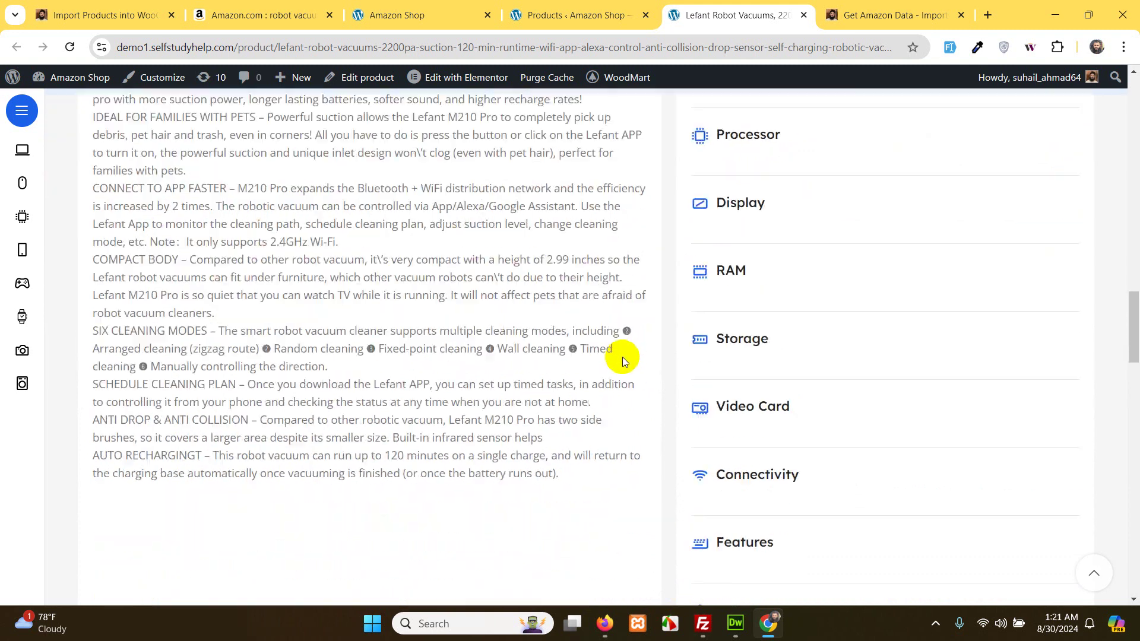
scroll(496, 387, down, 4)
scroll(505, 330, down, 5)
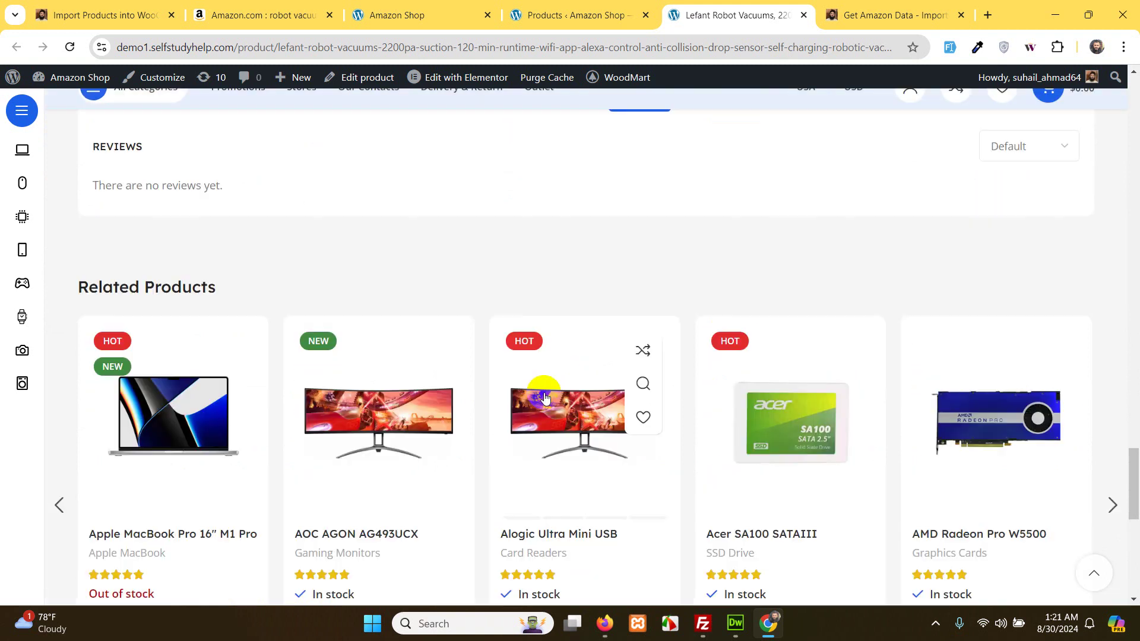
scroll(543, 394, up, 20)
scroll(544, 394, up, 6)
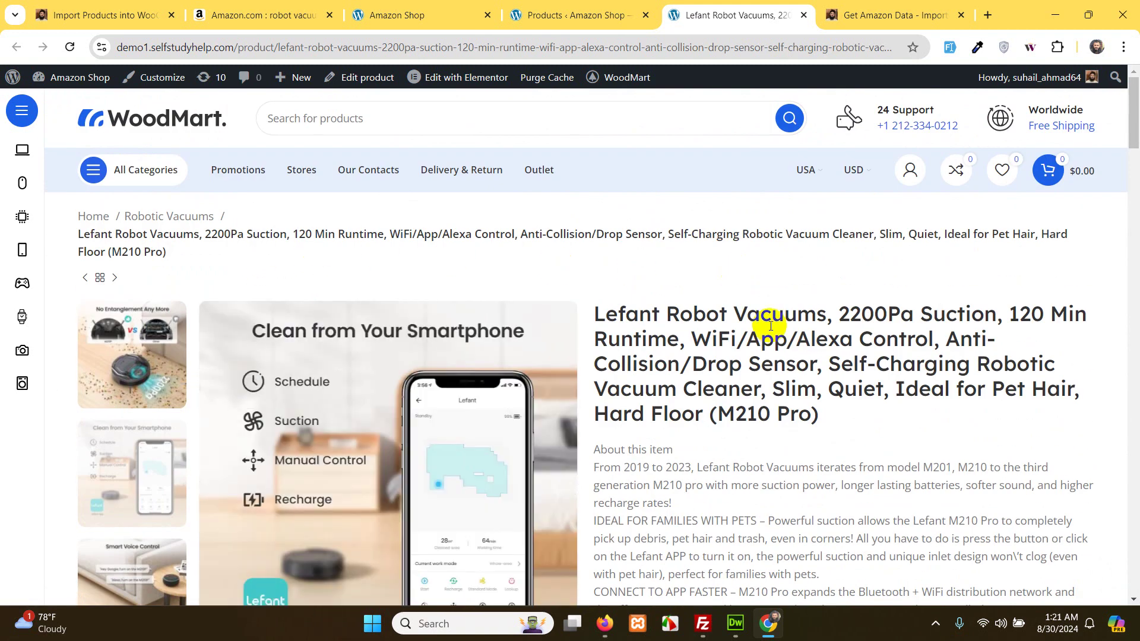
On the Get Amazon Data page, tick more scraped robot vacuums, including the Shark IQ AV970 and Laresar L6 Pro, and start another import
click(543, 15)
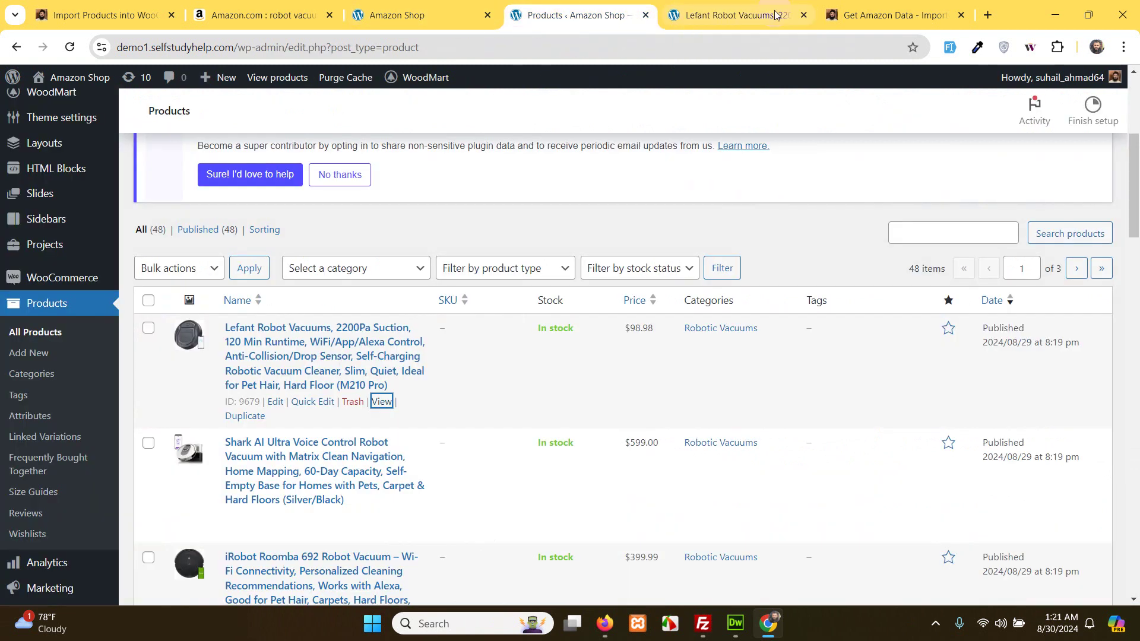
click(838, 13)
scroll(457, 321, up, 5)
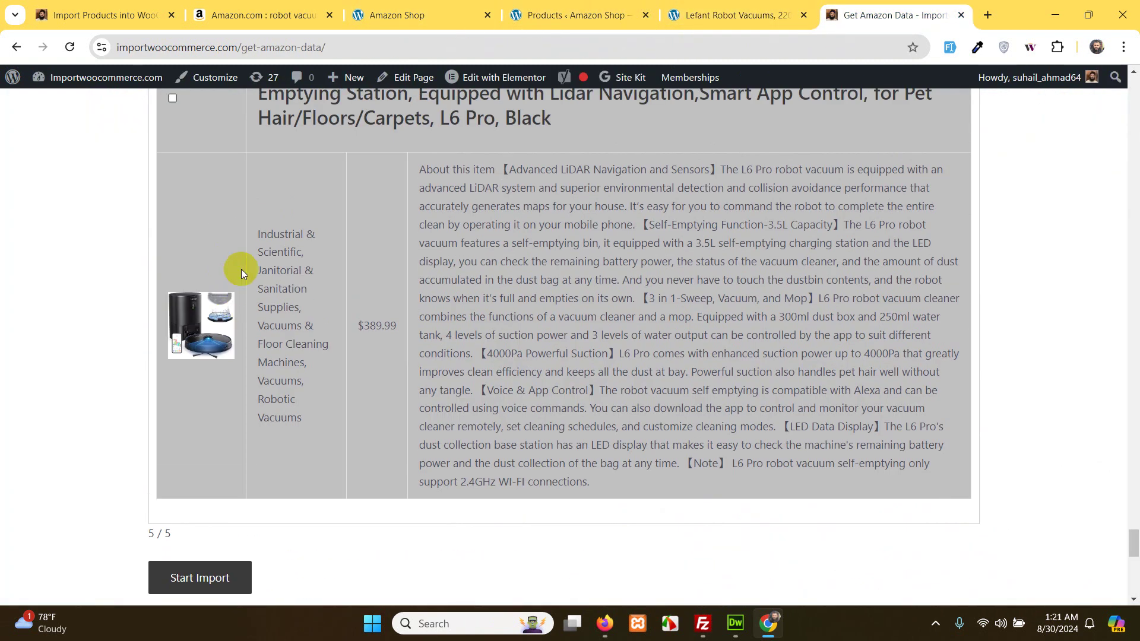
scroll(222, 201, up, 2)
scroll(293, 280, up, 4)
click(264, 205)
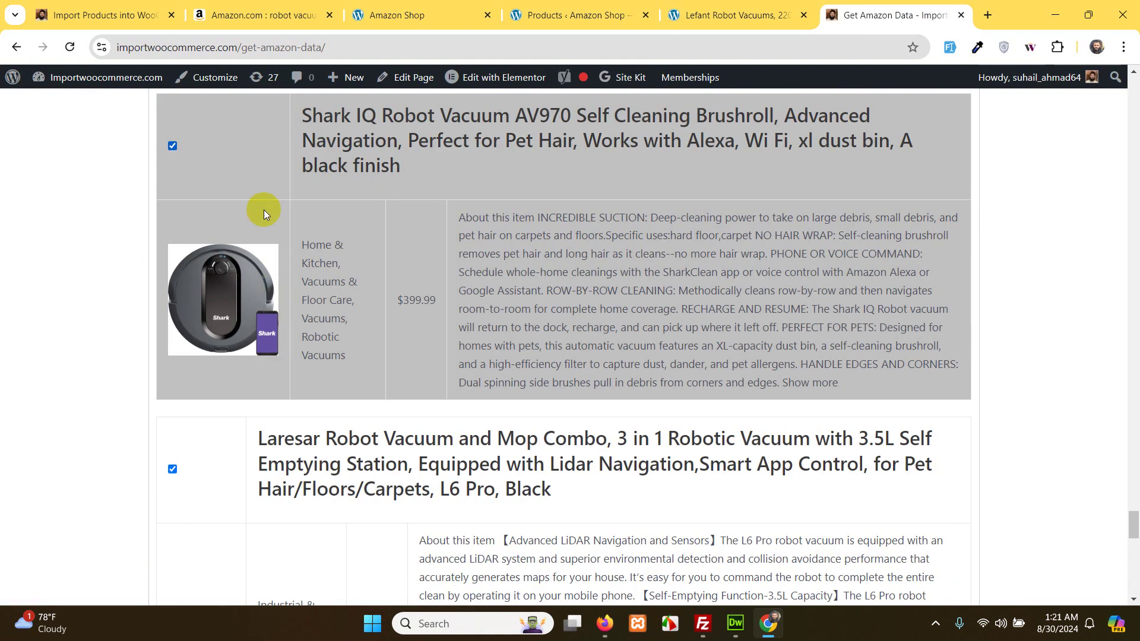
scroll(298, 268, up, 5)
scroll(276, 272, up, 5)
scroll(262, 368, down, 20)
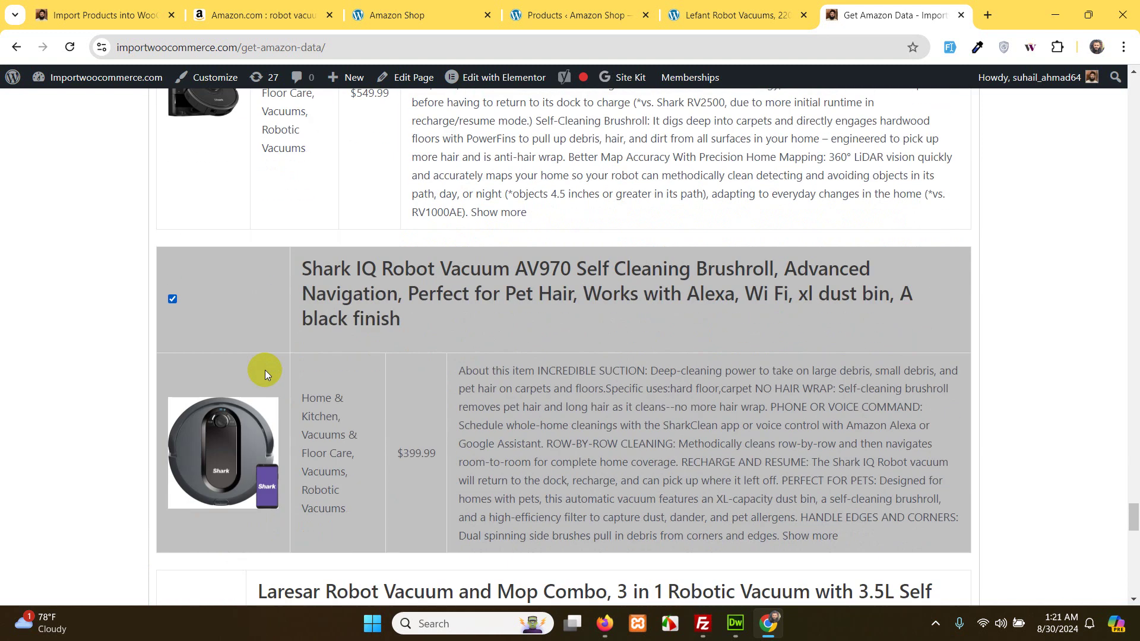
scroll(257, 321, up, 2)
click(219, 287)
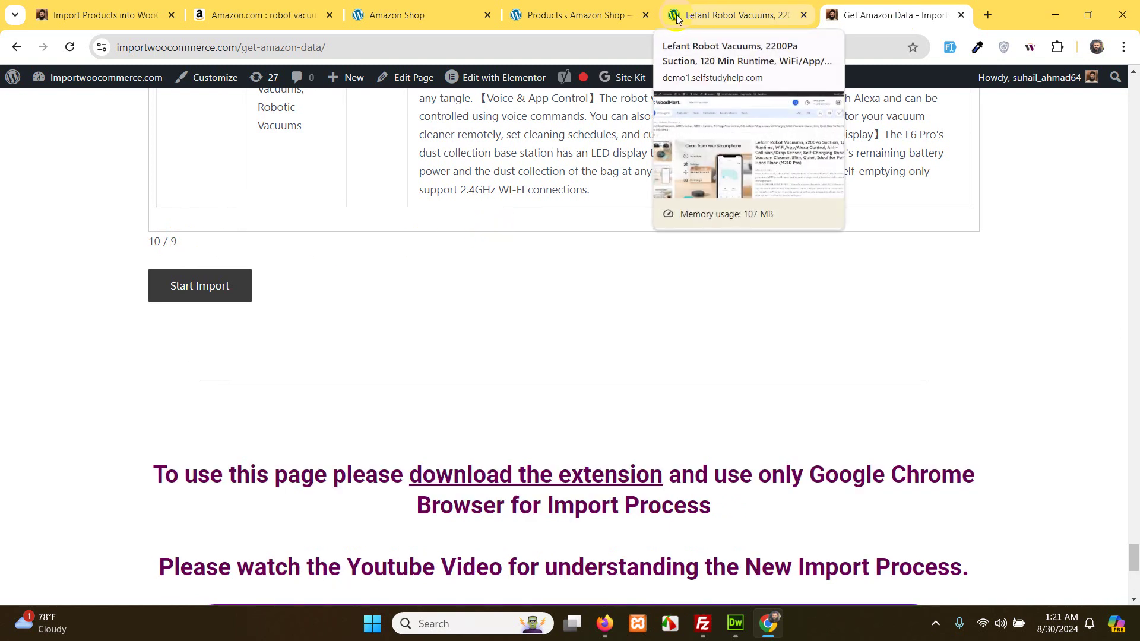
Reload the full product list in the Amazon Shop admin and check the newly imported robot vacuums
click(564, 15)
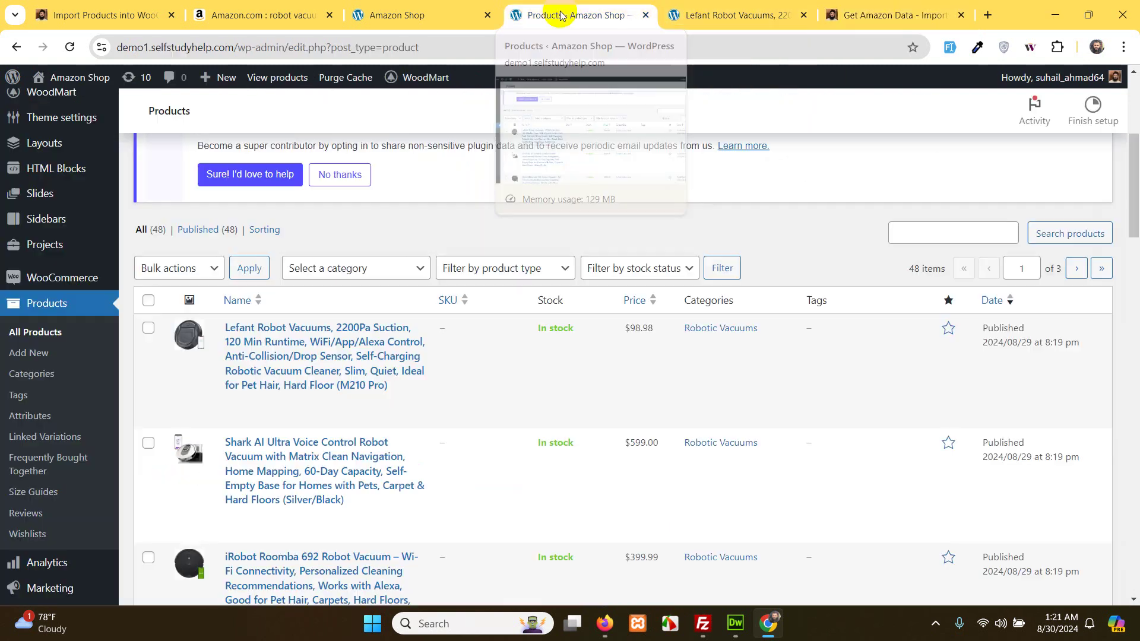
click(150, 231)
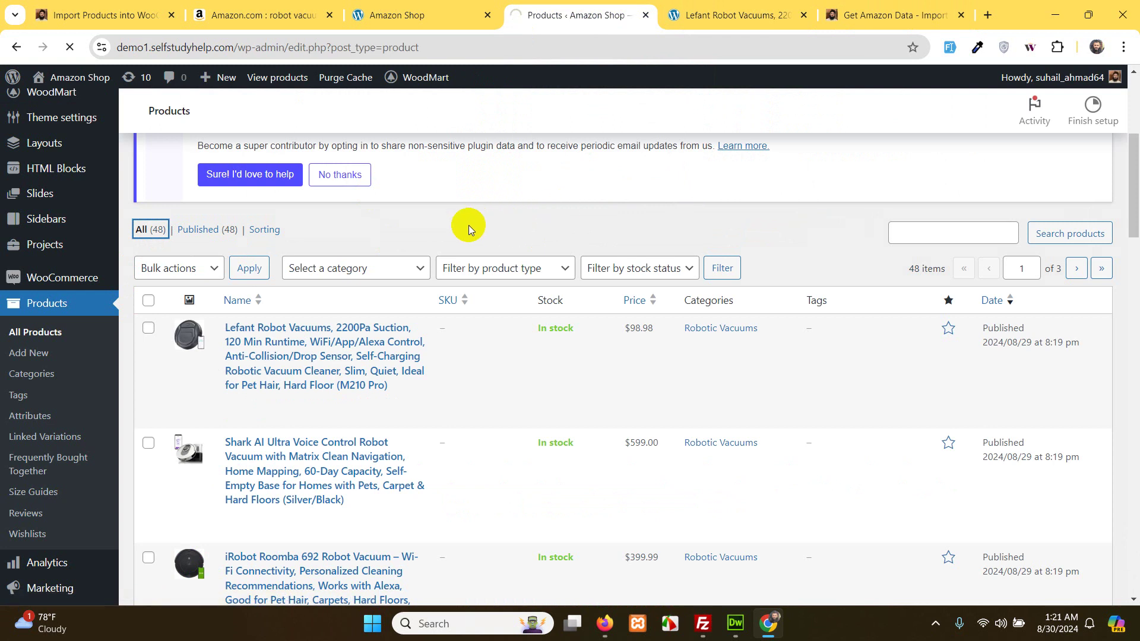
scroll(549, 232, down, 2)
scroll(190, 267, down, 3)
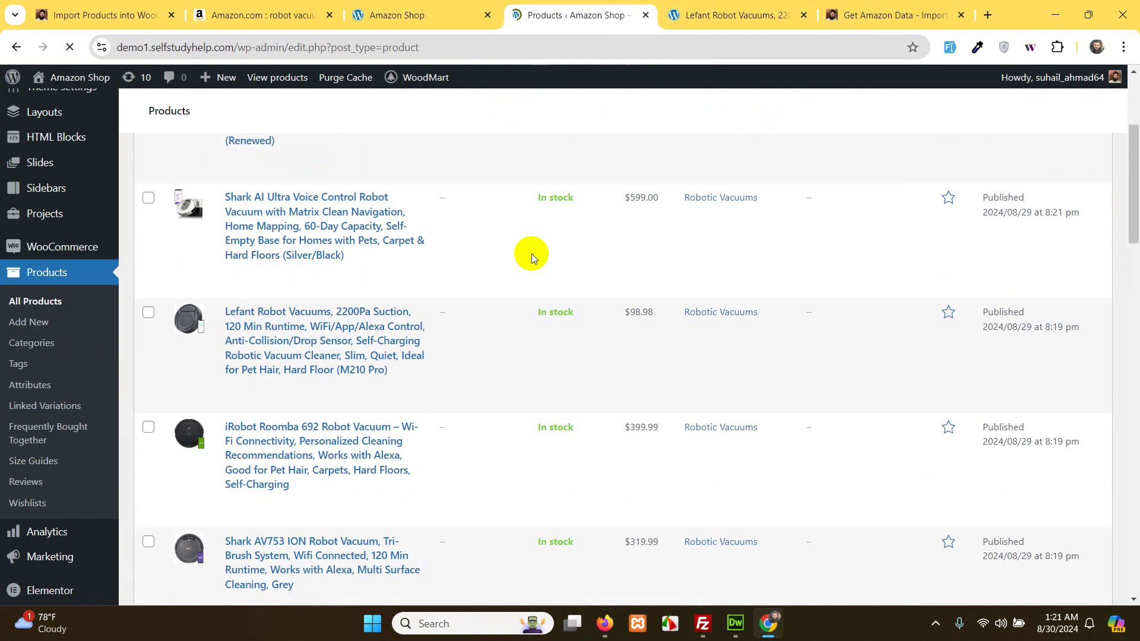
scroll(367, 394, down, 4)
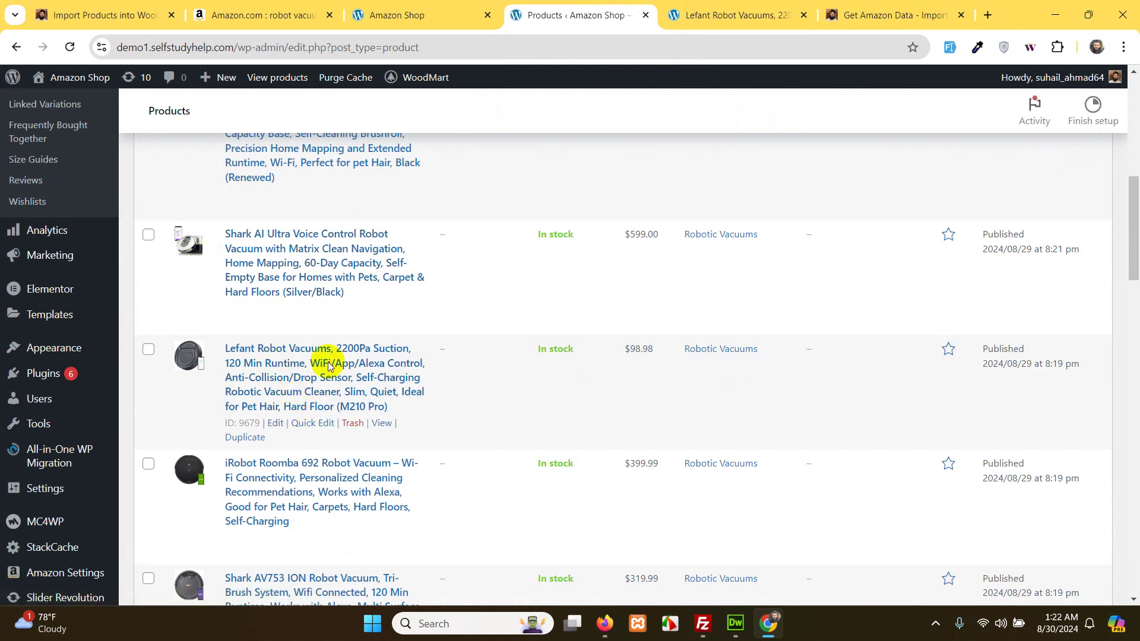
View the imported Shark AI Ultra product page in a new tab and examine its images, price, buy buttons and description
right_click(383, 310)
click(423, 323)
click(739, 12)
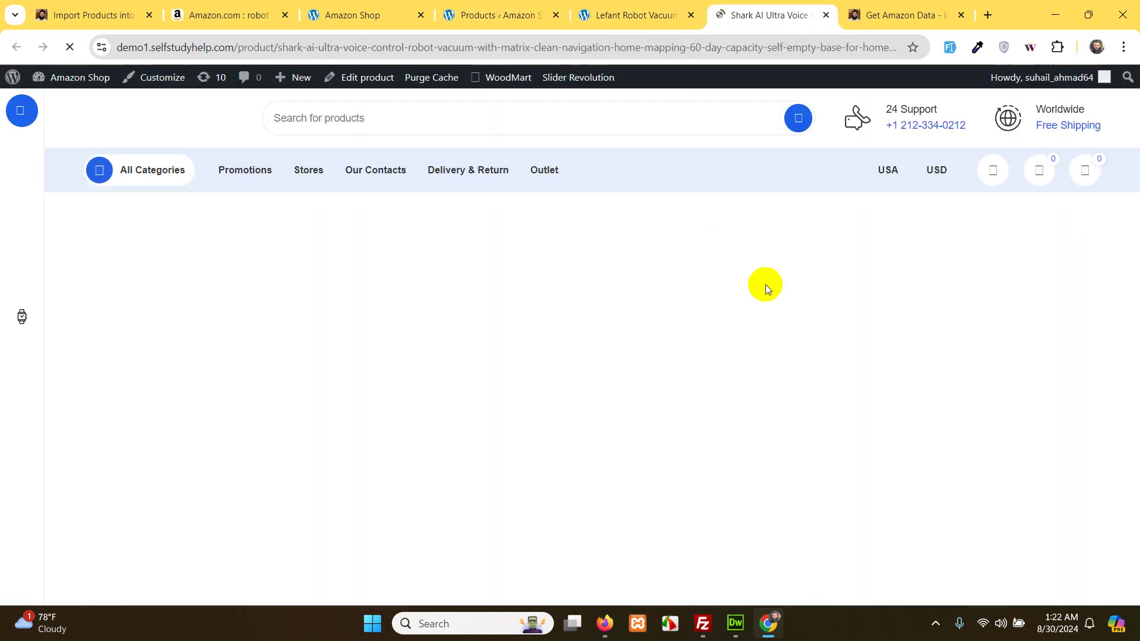
scroll(767, 371, down, 3)
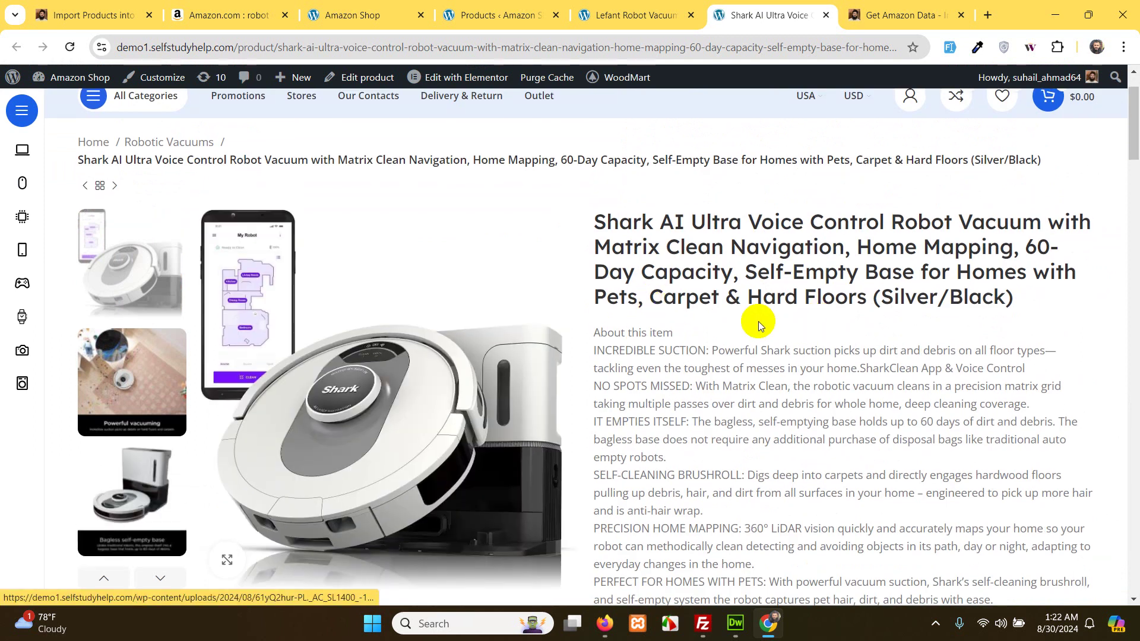
scroll(757, 322, down, 6)
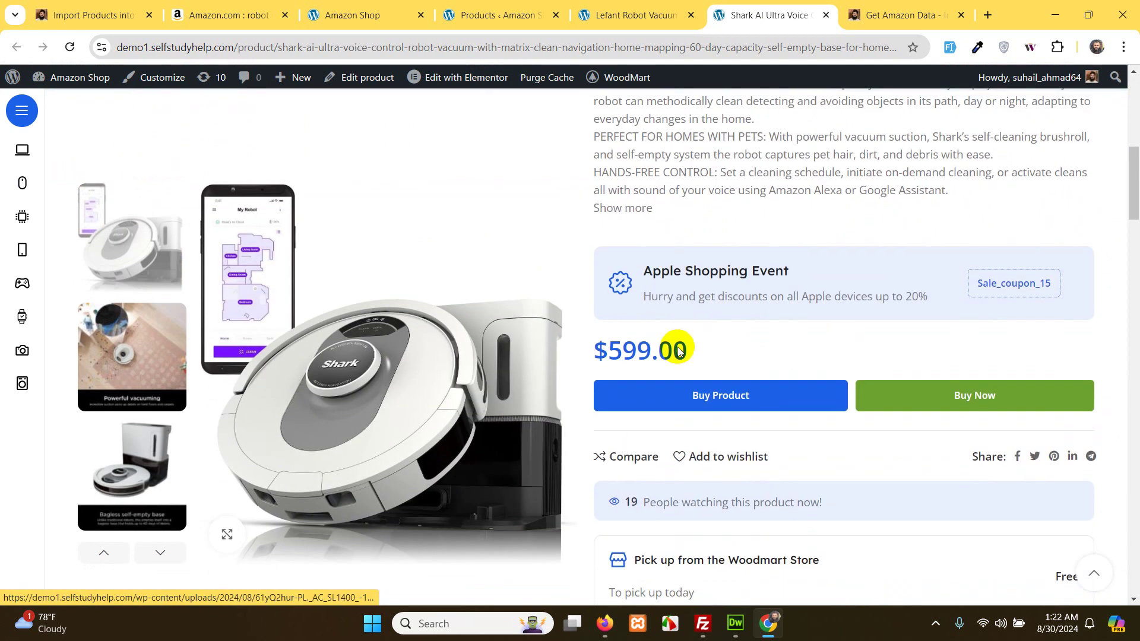
scroll(774, 350, down, 7)
scroll(756, 393, down, 16)
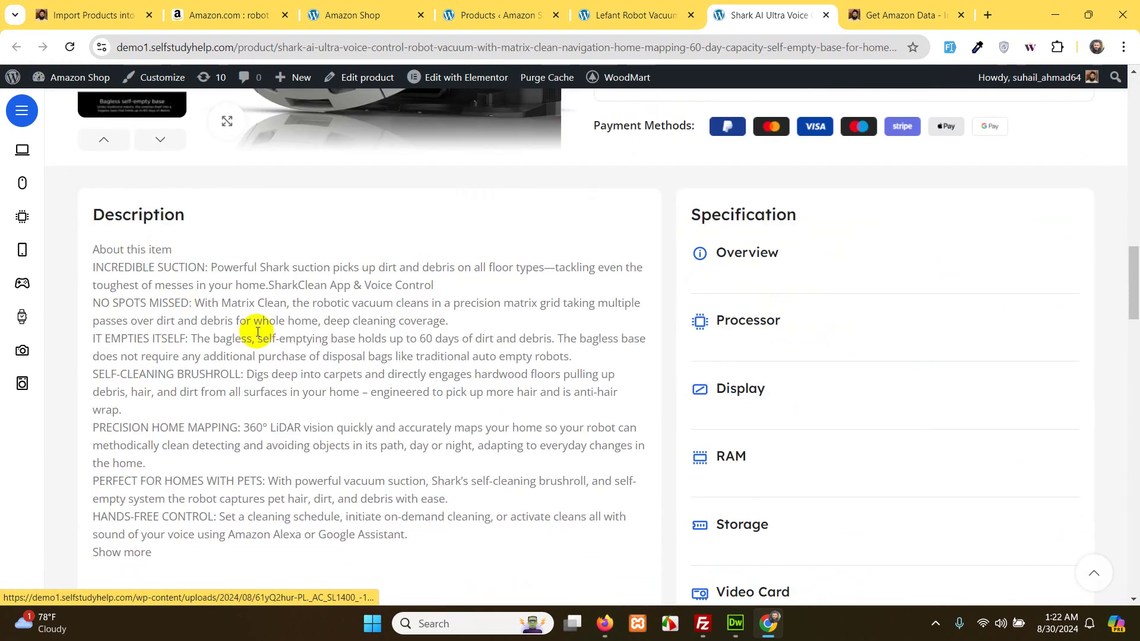
Follow the Shark AI Ultra's buy link to its Amazon page and highlight the affiliate tag in the URL
scroll(636, 373, up, 20)
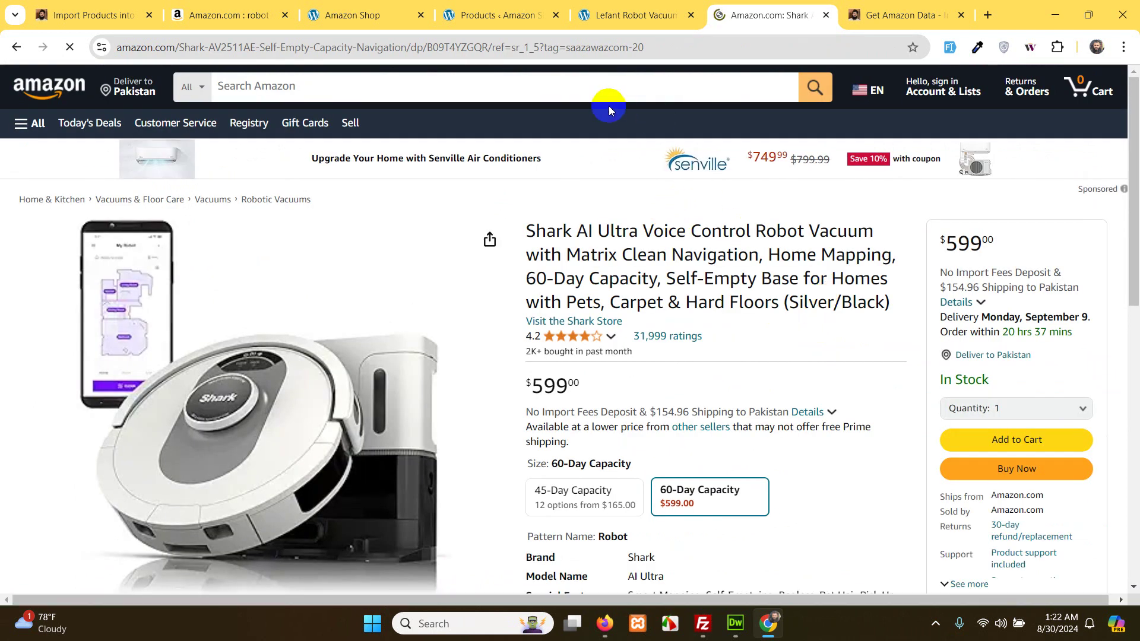
drag(567, 49, 680, 55)
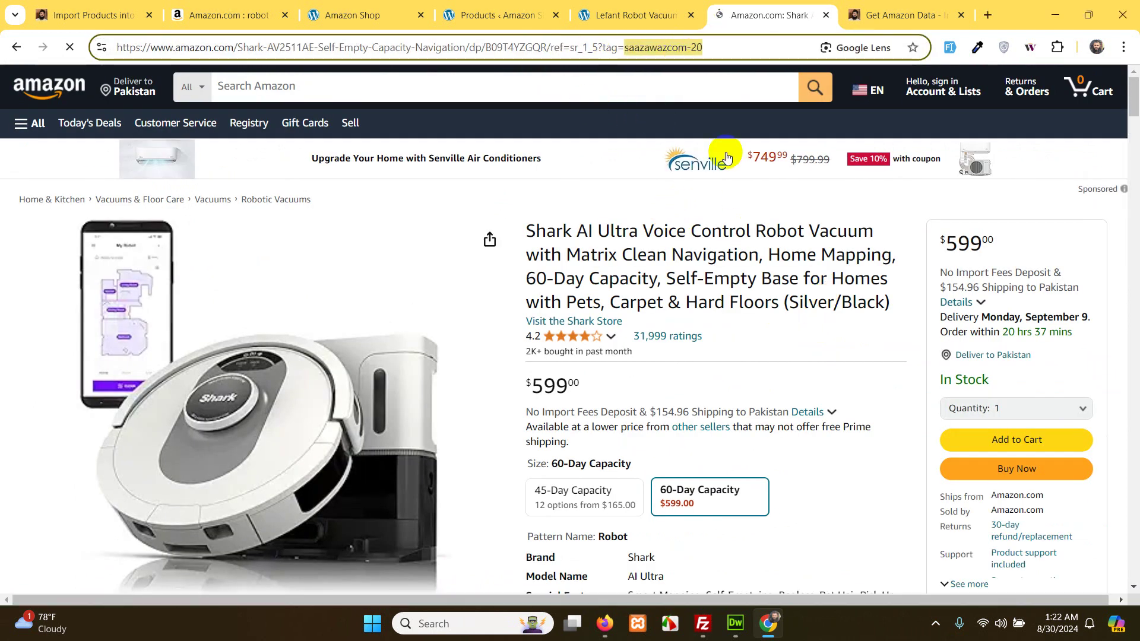
click(650, 120)
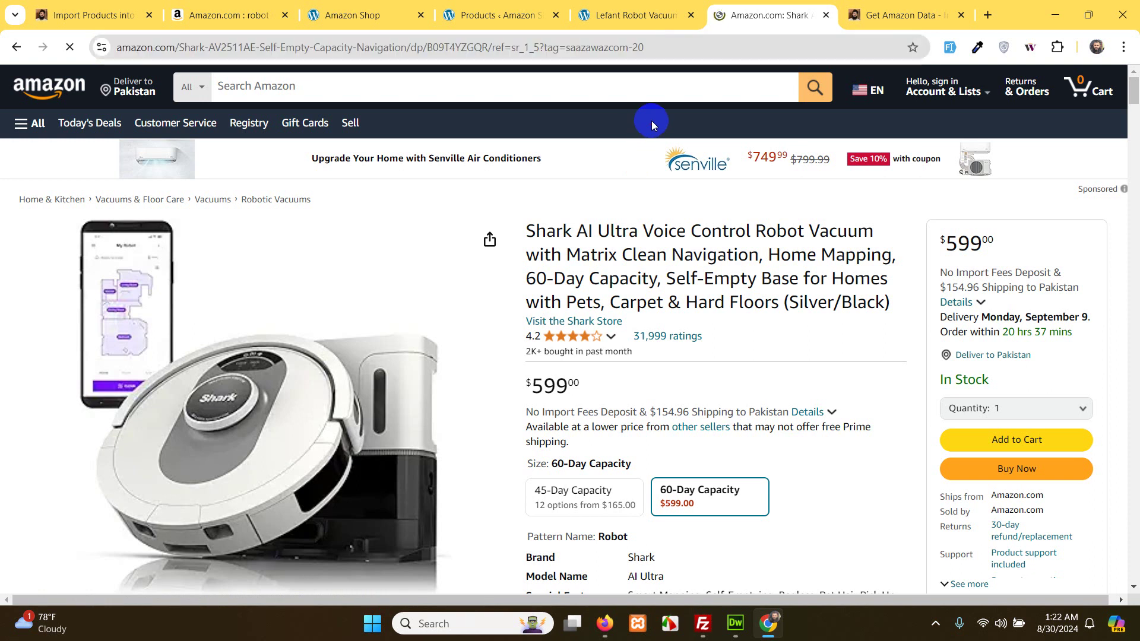